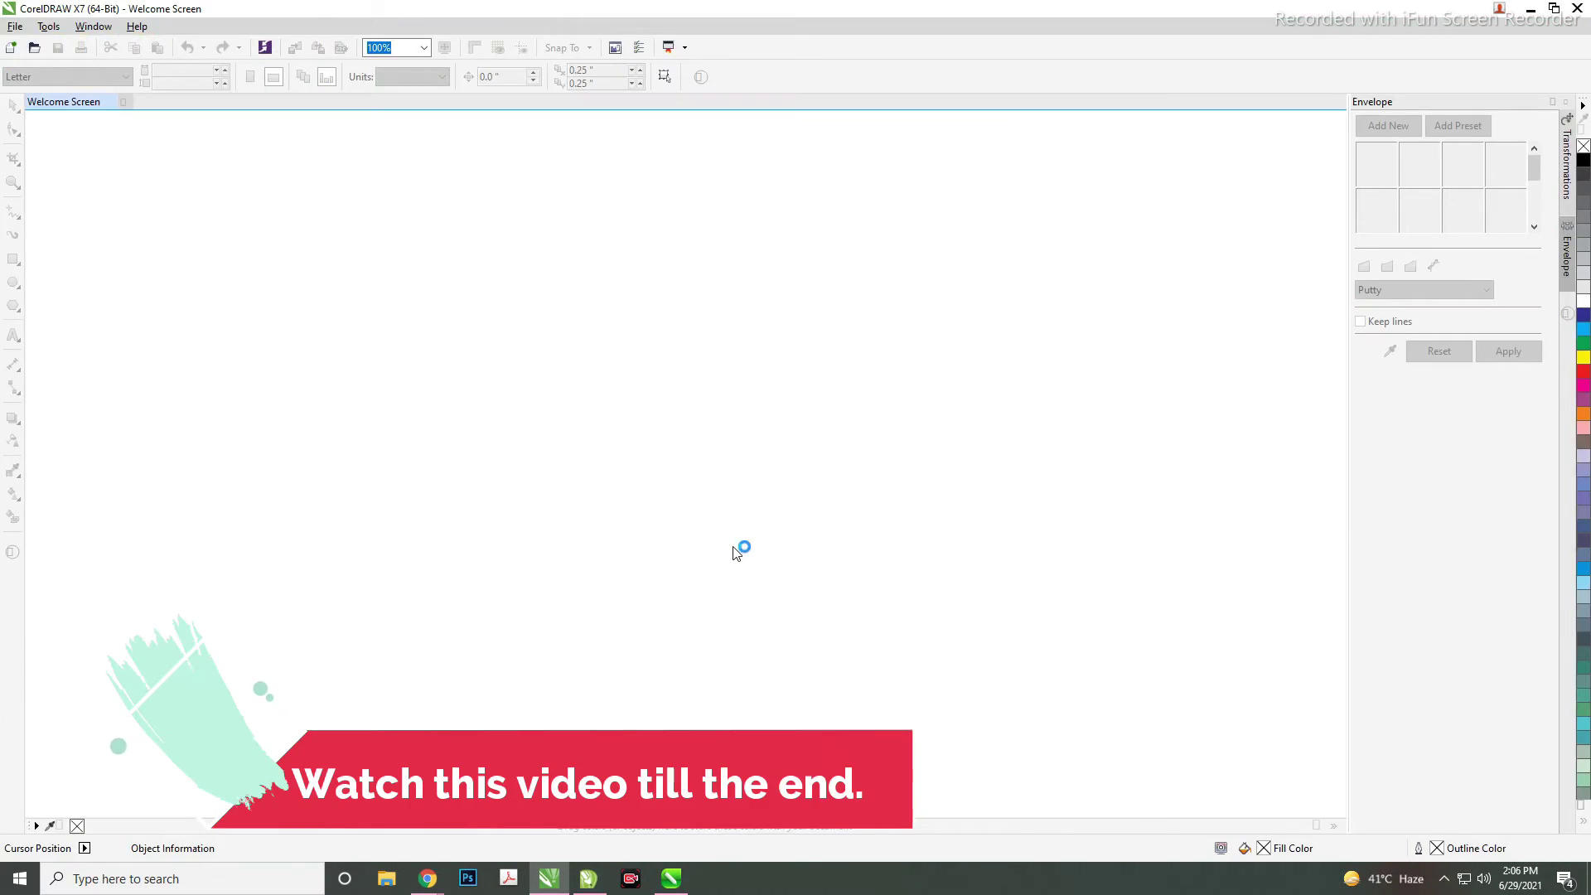
- Open the GR POST.cdr drawing in CorelDRAW
left_click(15, 28)
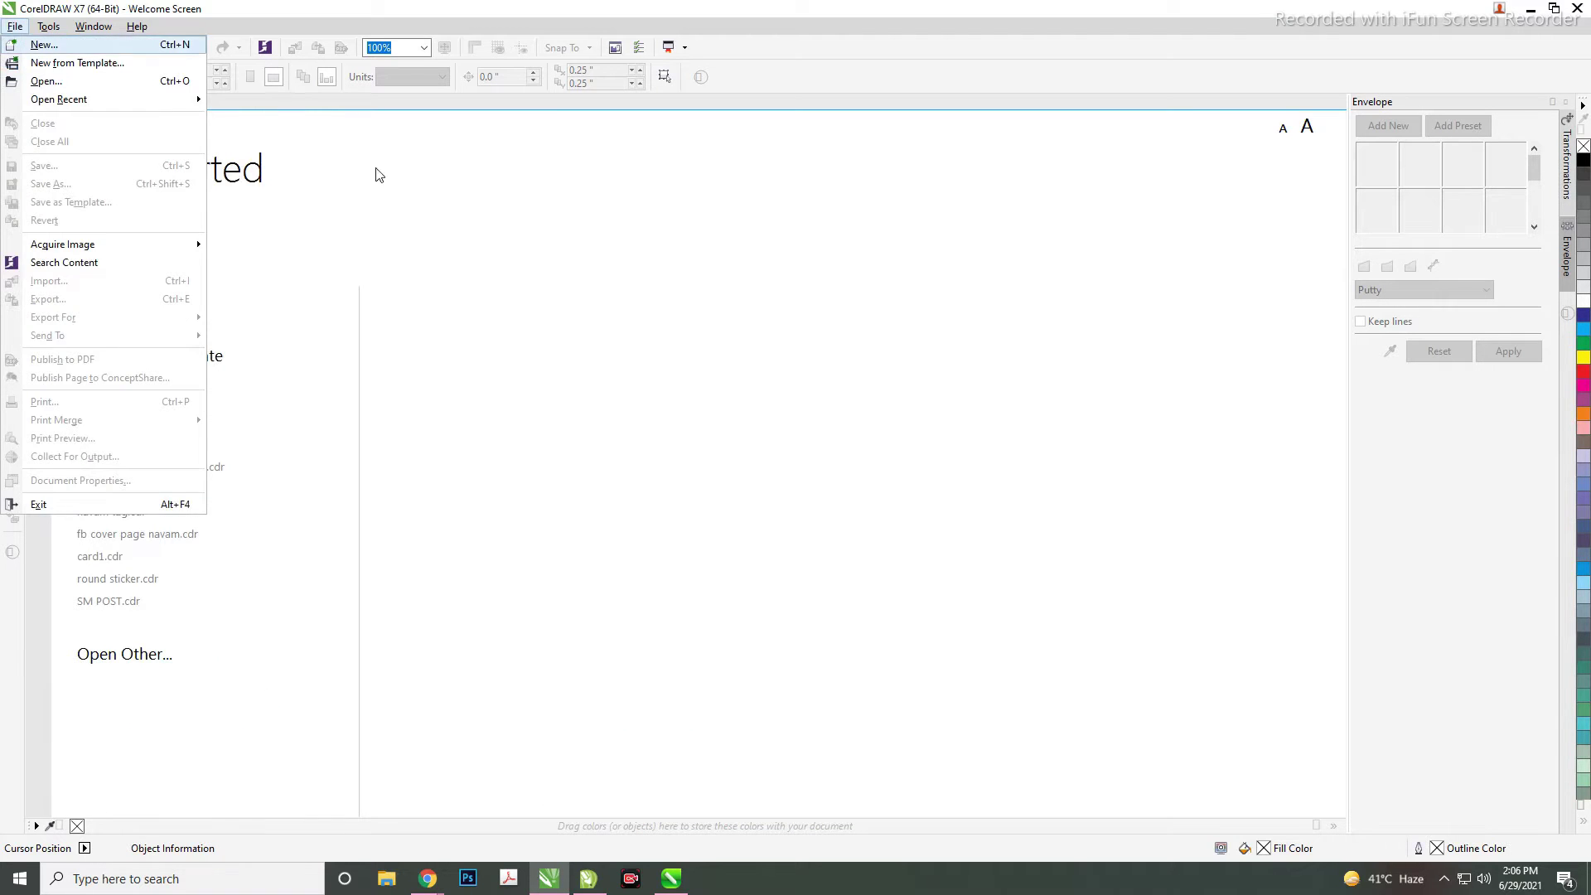
key("Escape")
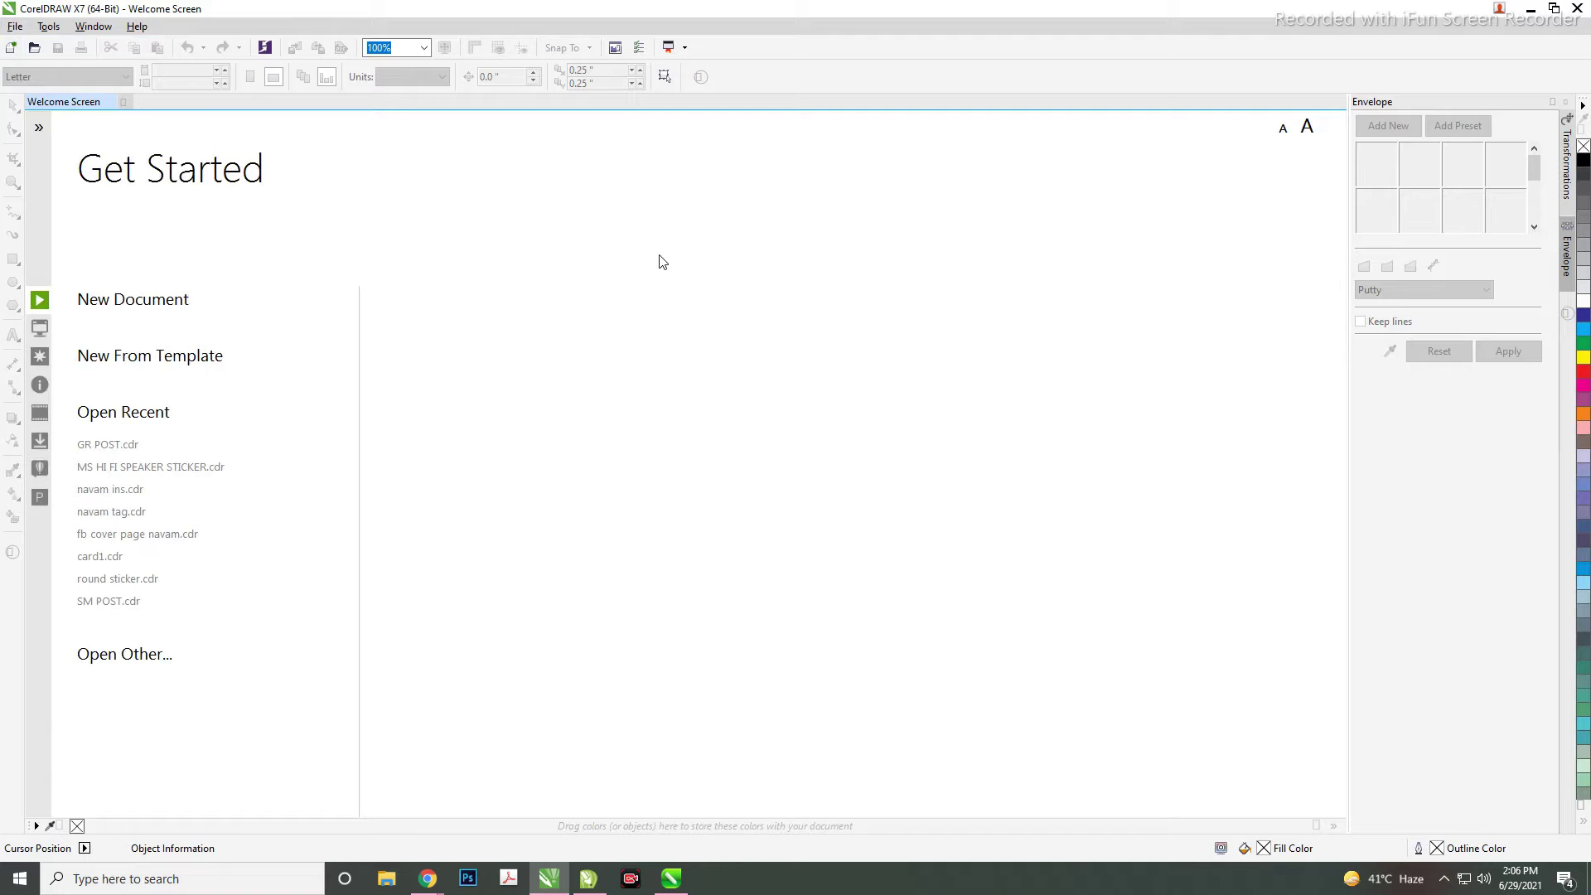
key("ctrl+o")
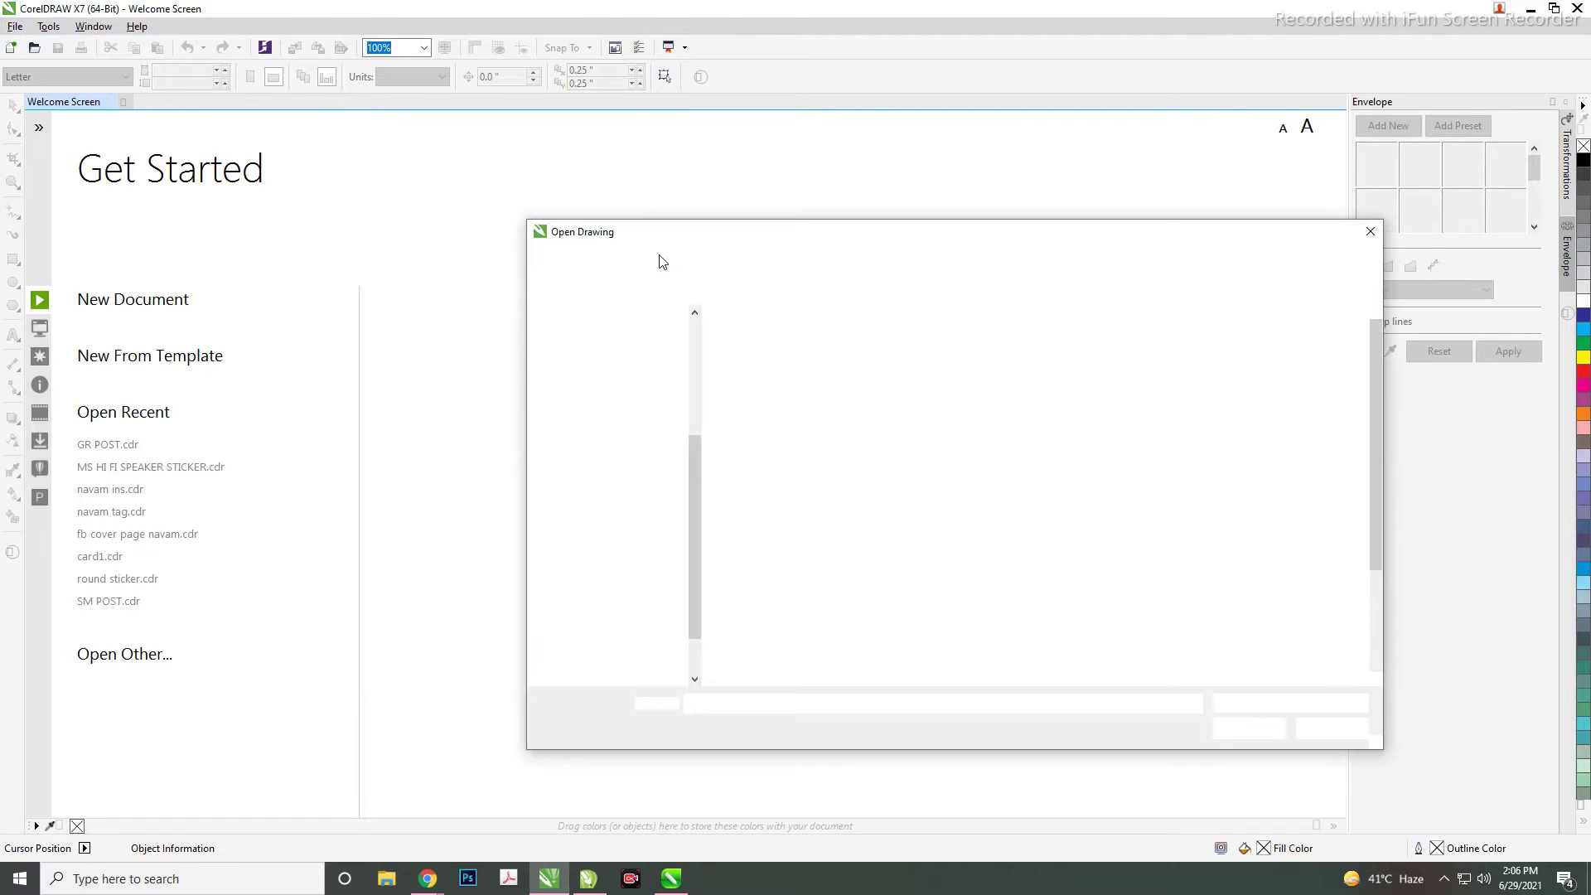
left_click(808, 335)
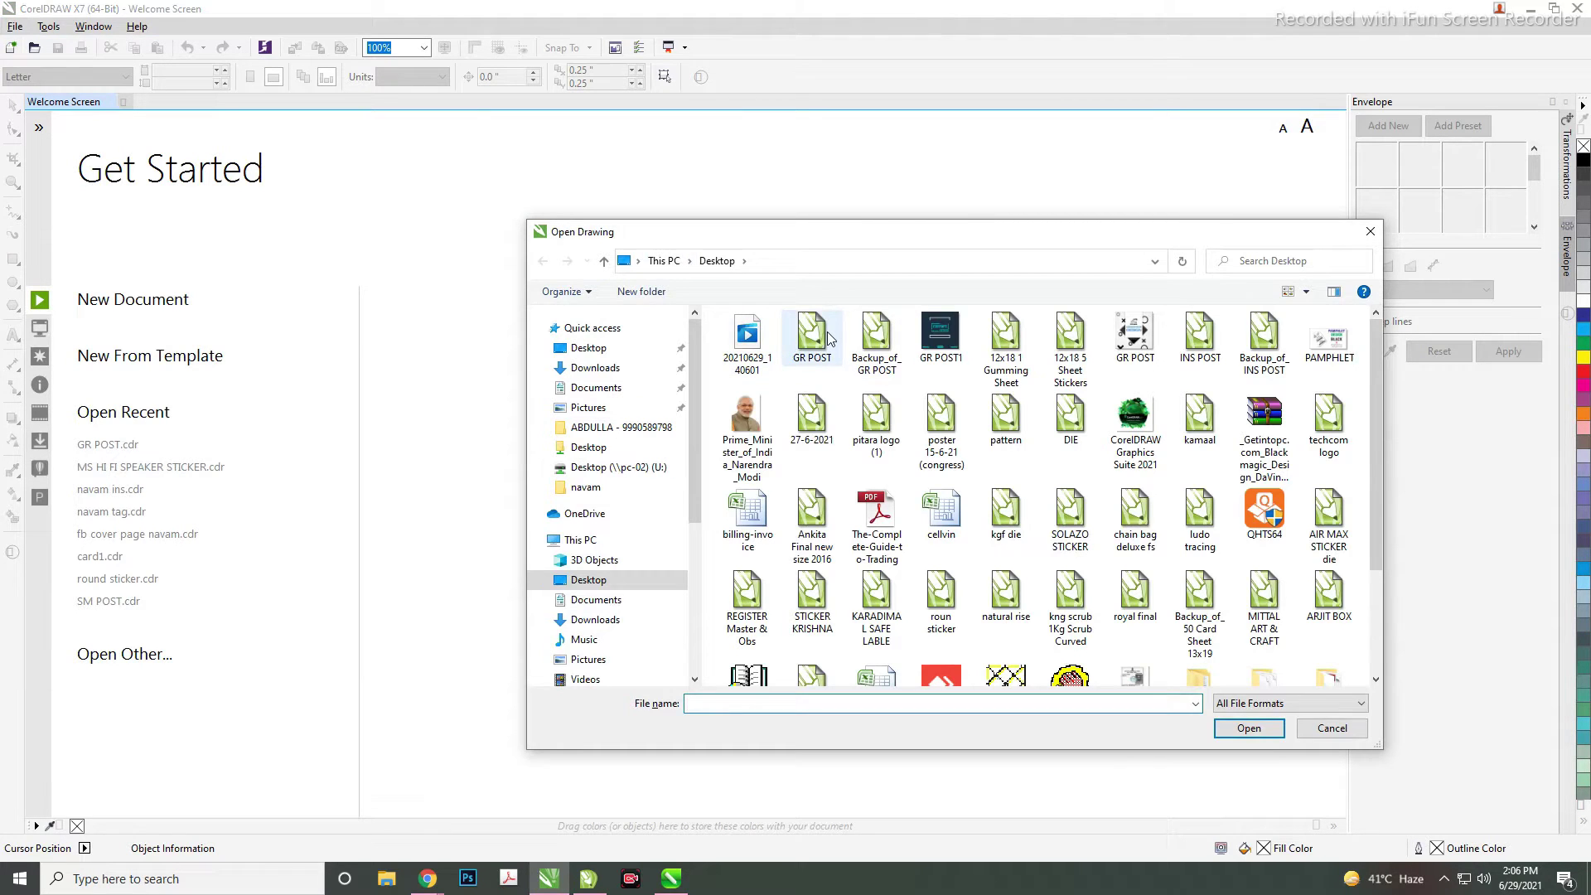
left_click(1262, 763)
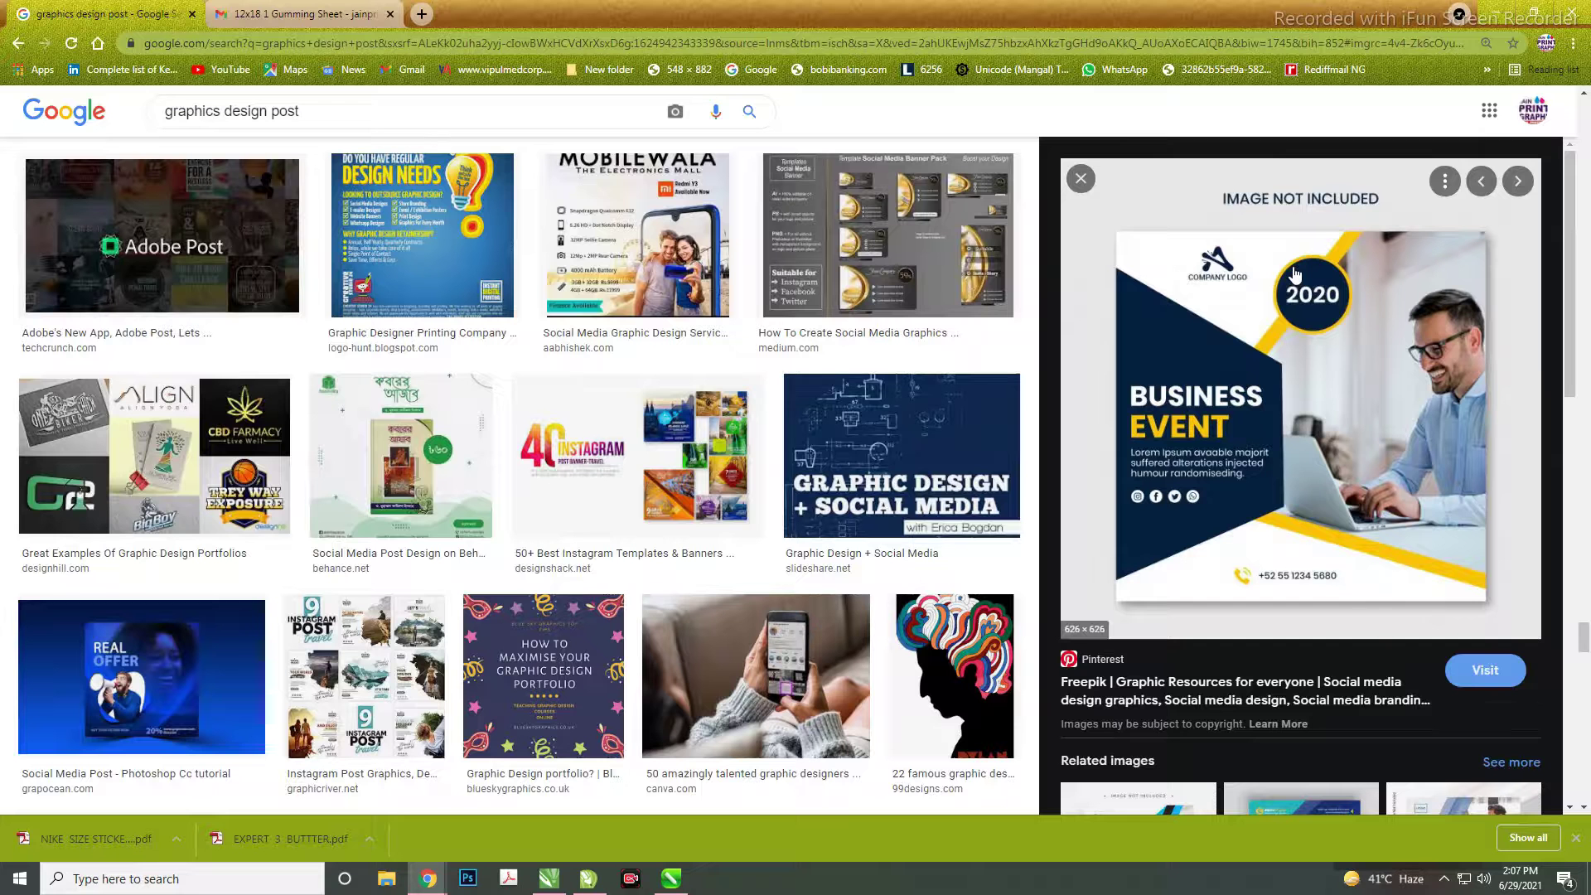
- Copy the Business Event sample image from Google Images into the clipboard
right_click(1297, 274)
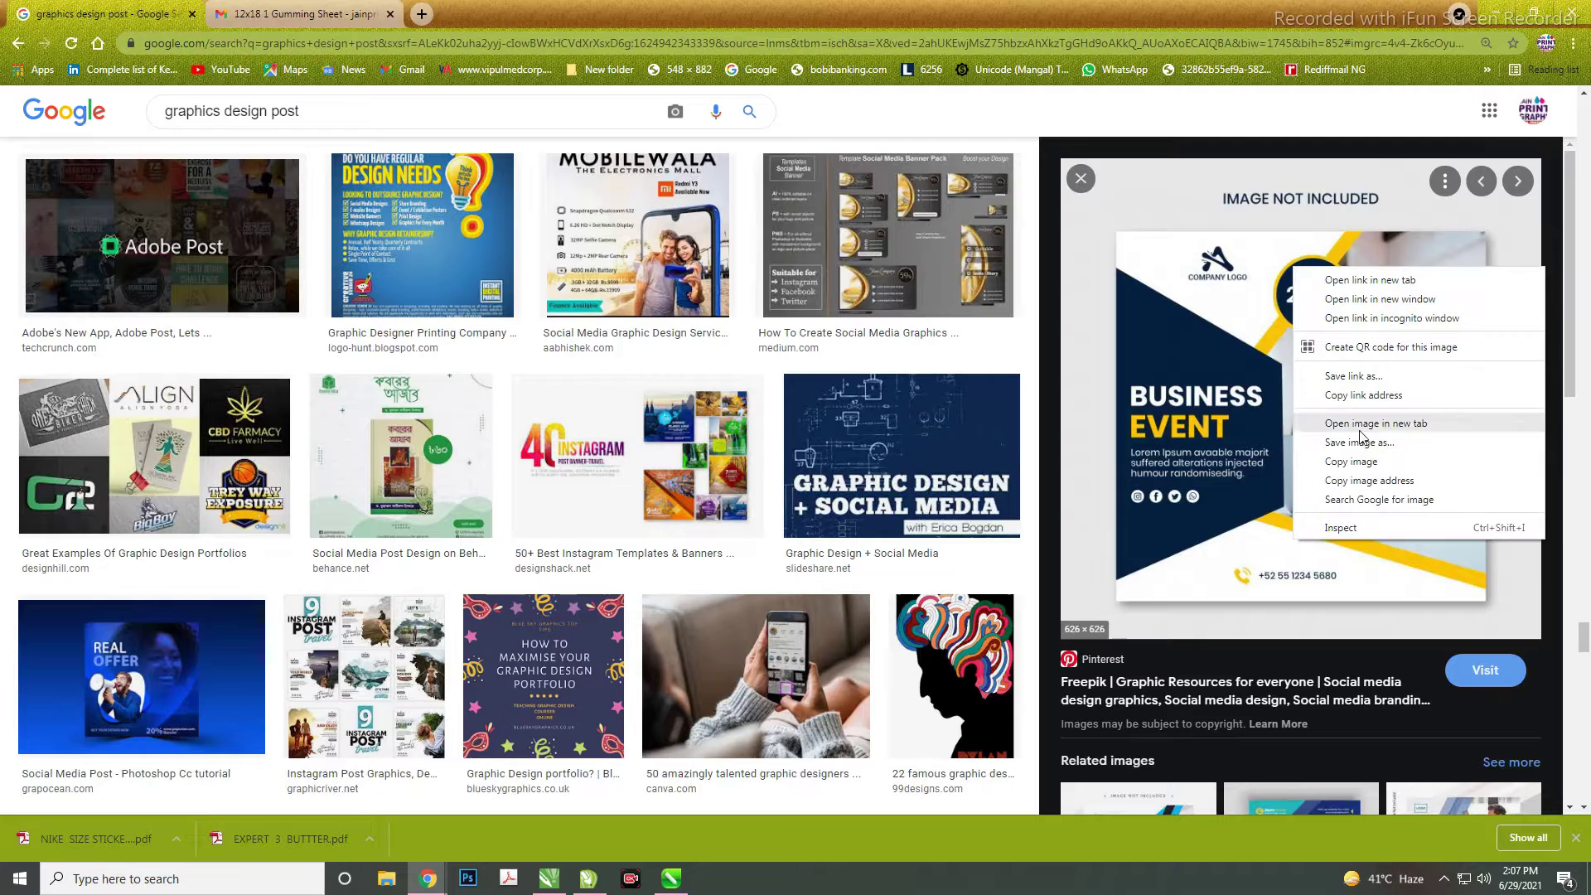
left_click(1350, 462)
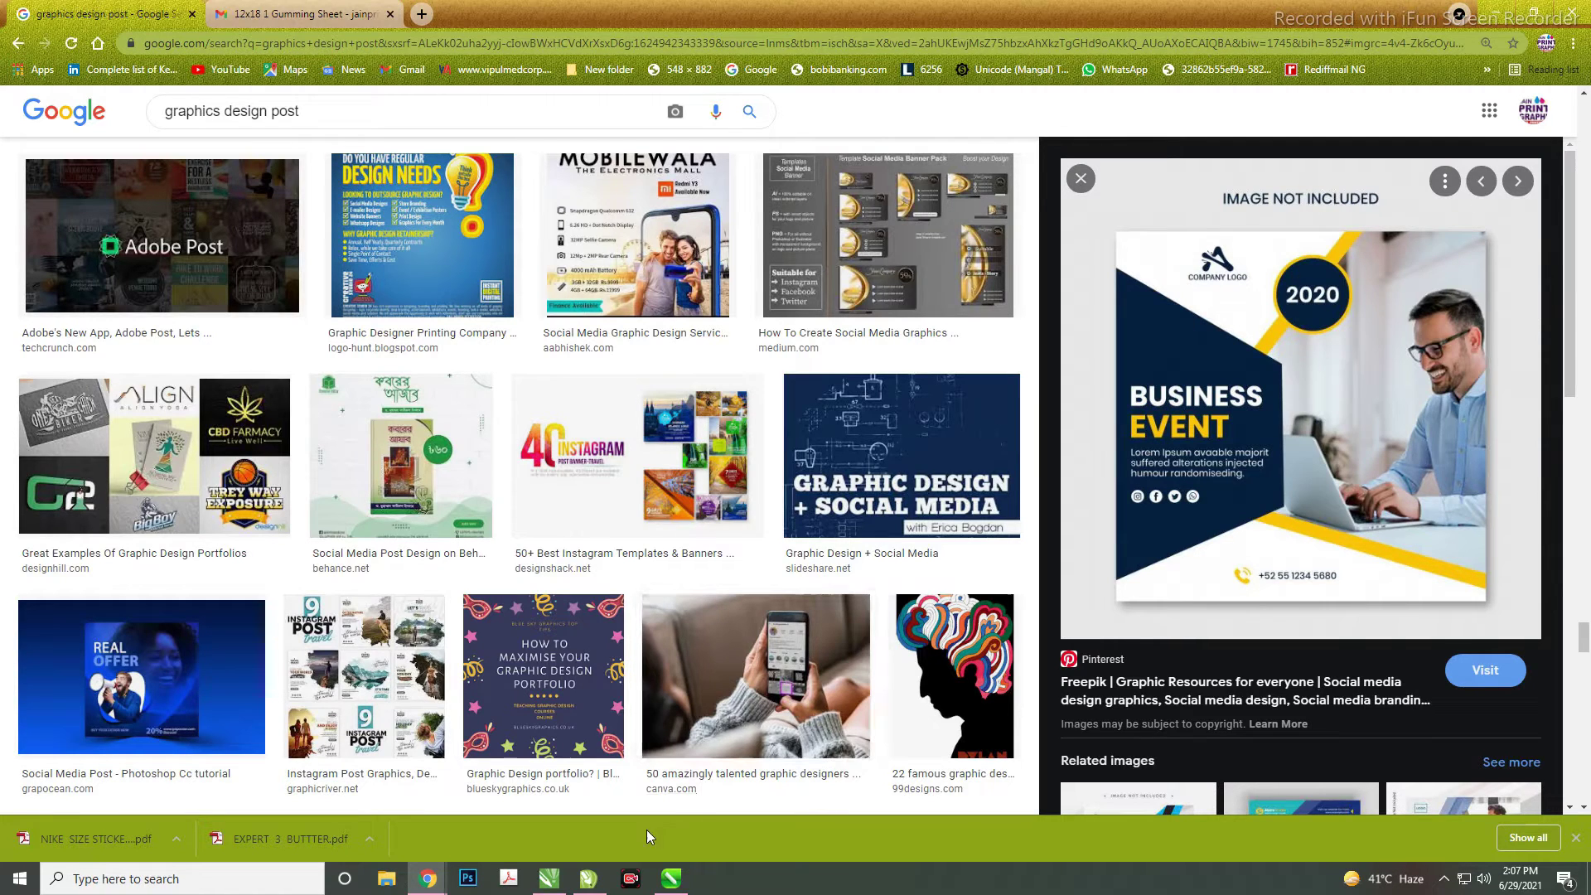
left_click(549, 876)
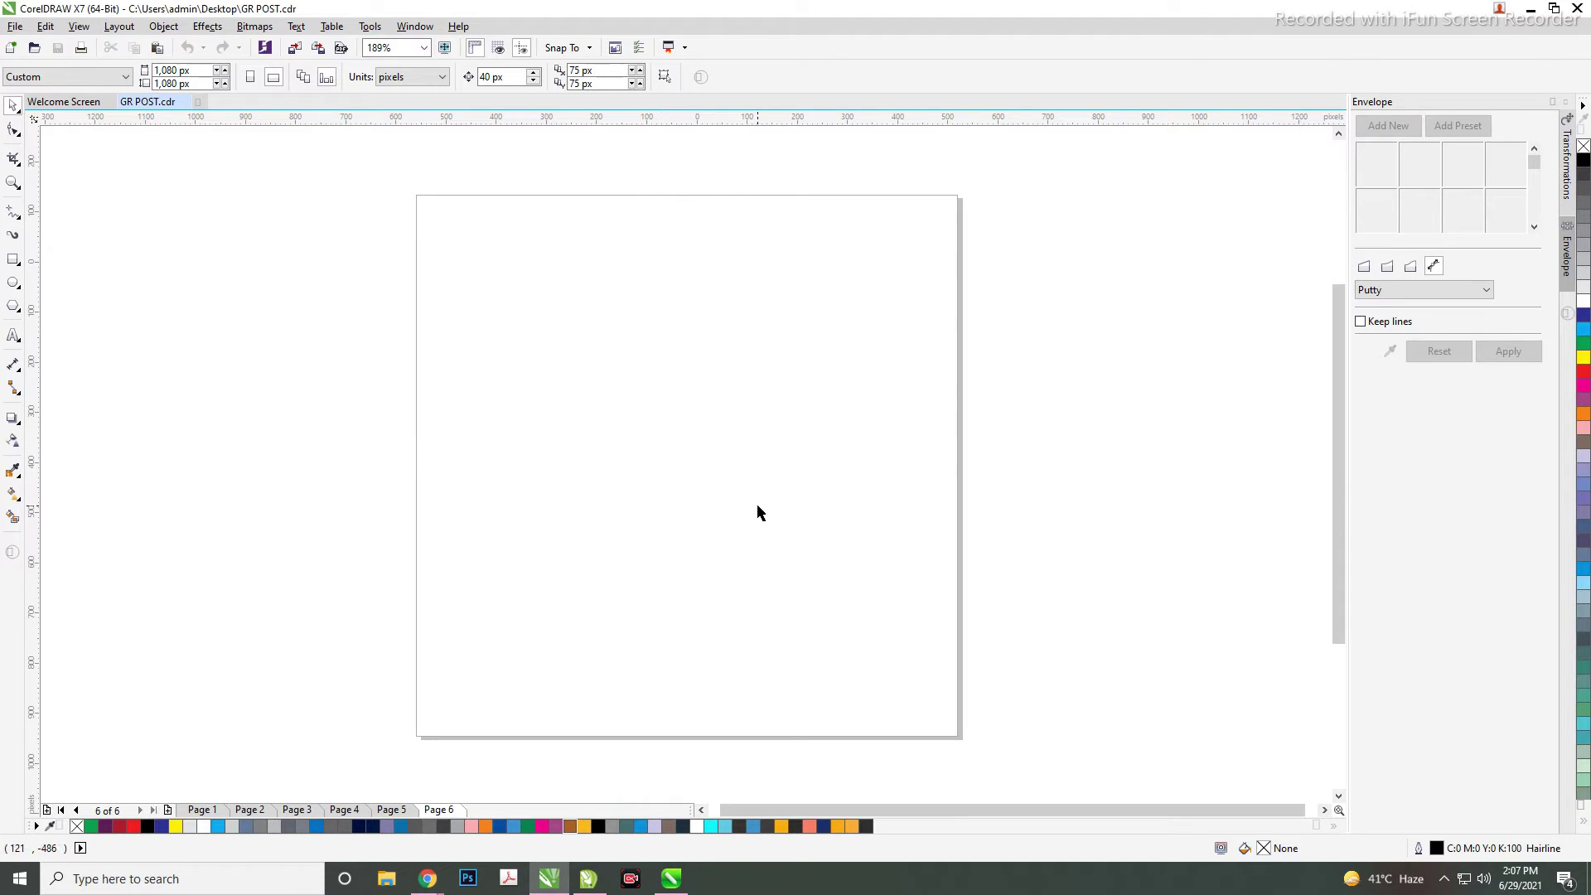
- Paste the Business Event image, shrink it to about 40% and place it beside the page
key("ctrl+v")
left_click(788, 486)
scroll(814, 458, "down", 3)
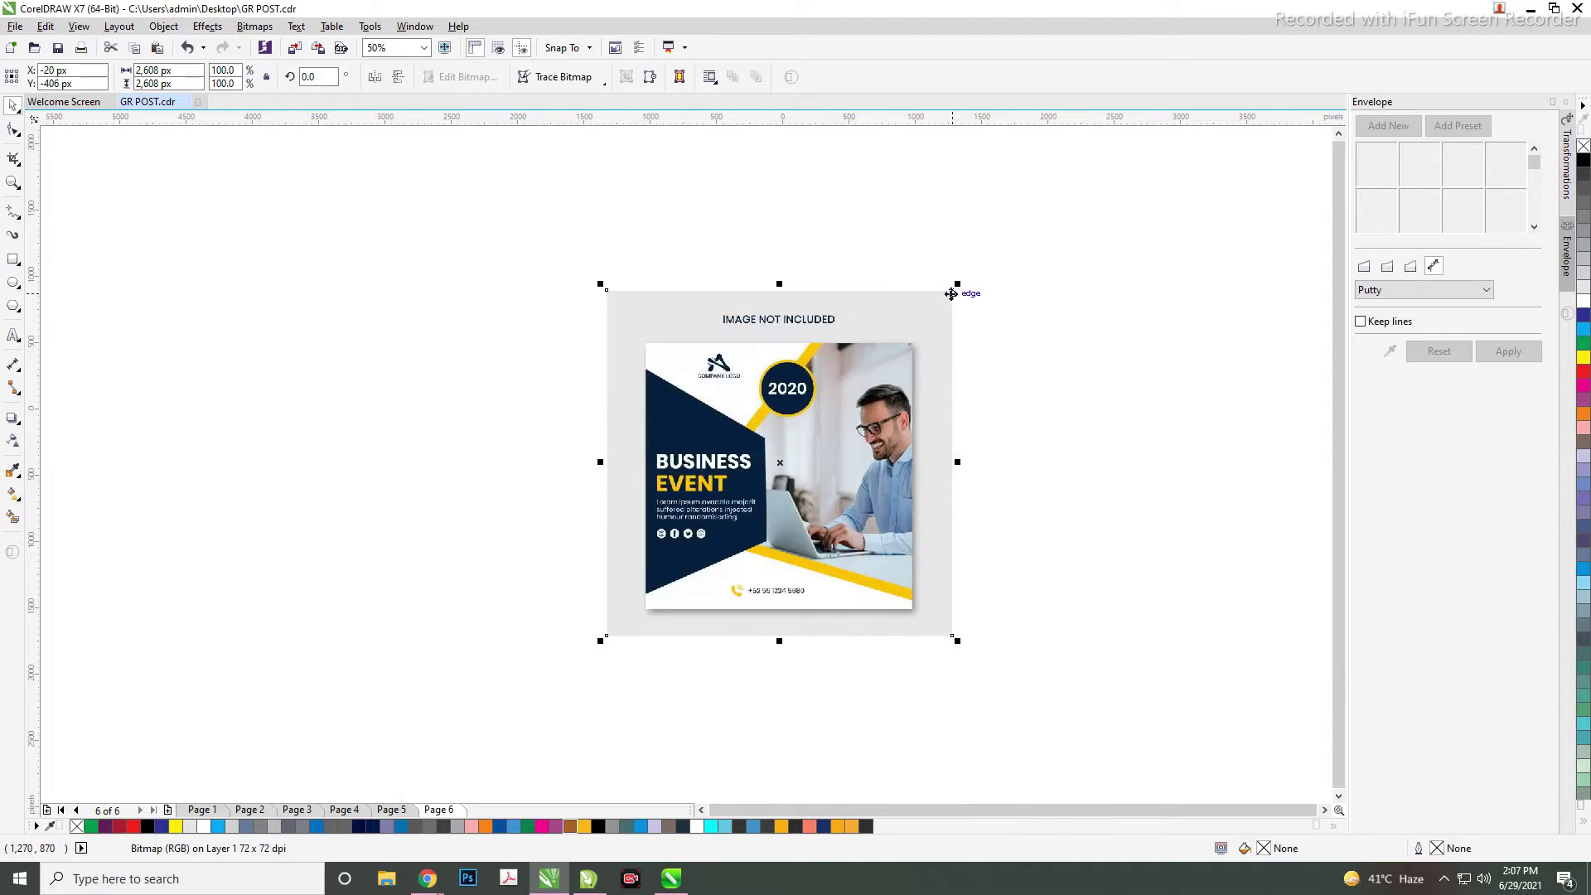
mouse_move(957, 285)
left_mouse_down()
mouse_move(849, 393)
mouse_move(999, 420)
mouse_move(969, 419)
left_mouse_up()
left_click(933, 351)
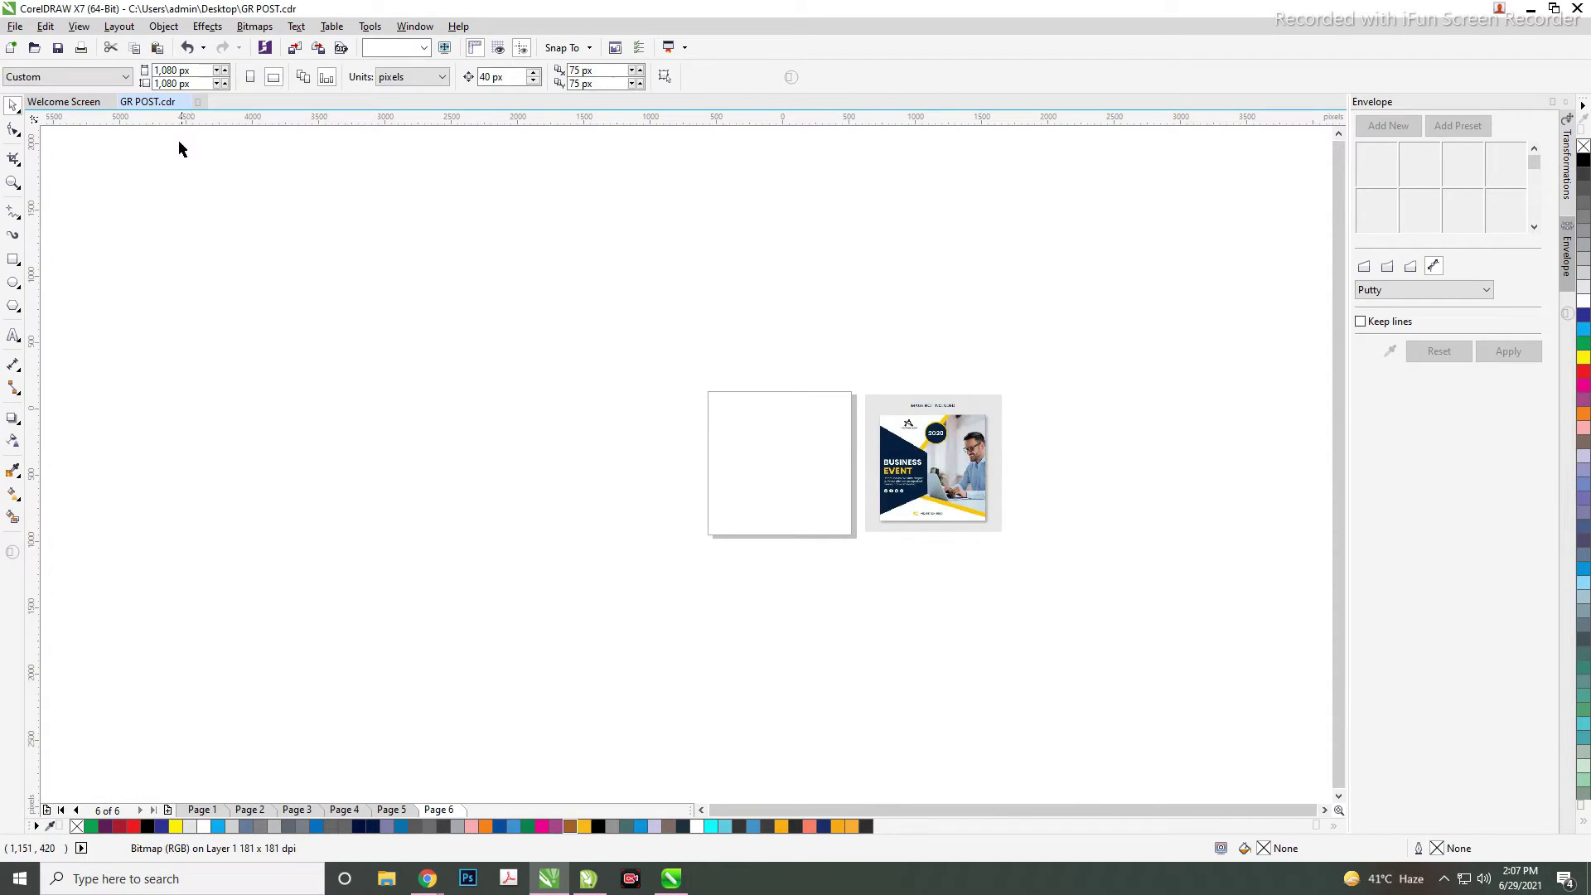
- Edit the page-width field, fit the page and sample image in view, and reselect the image
double_click(191, 70)
type("1")
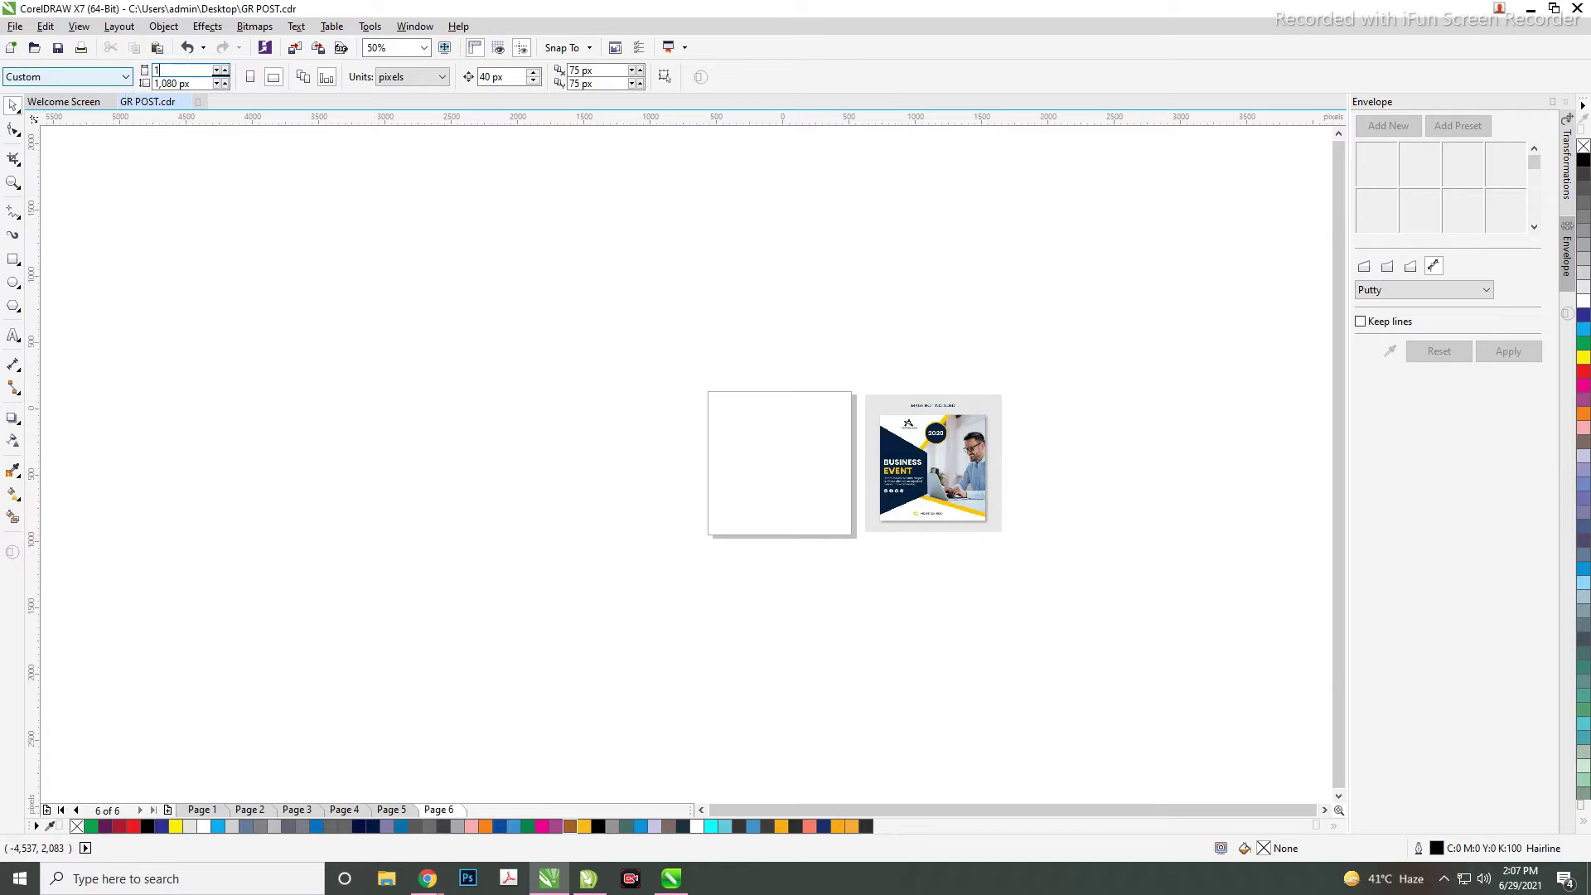
type("1")
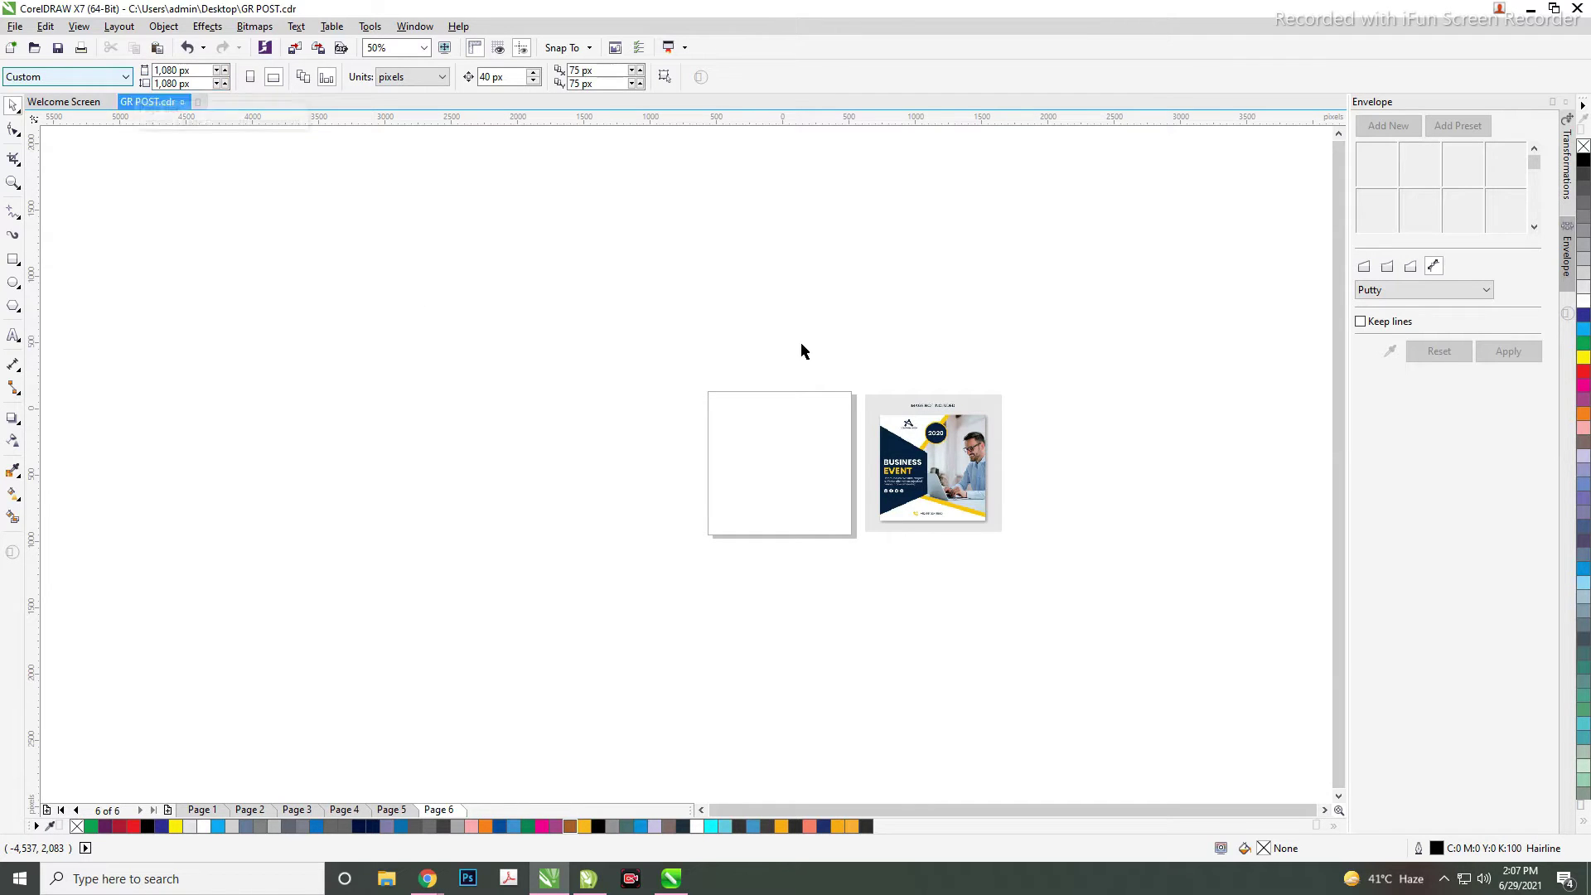
key("F4")
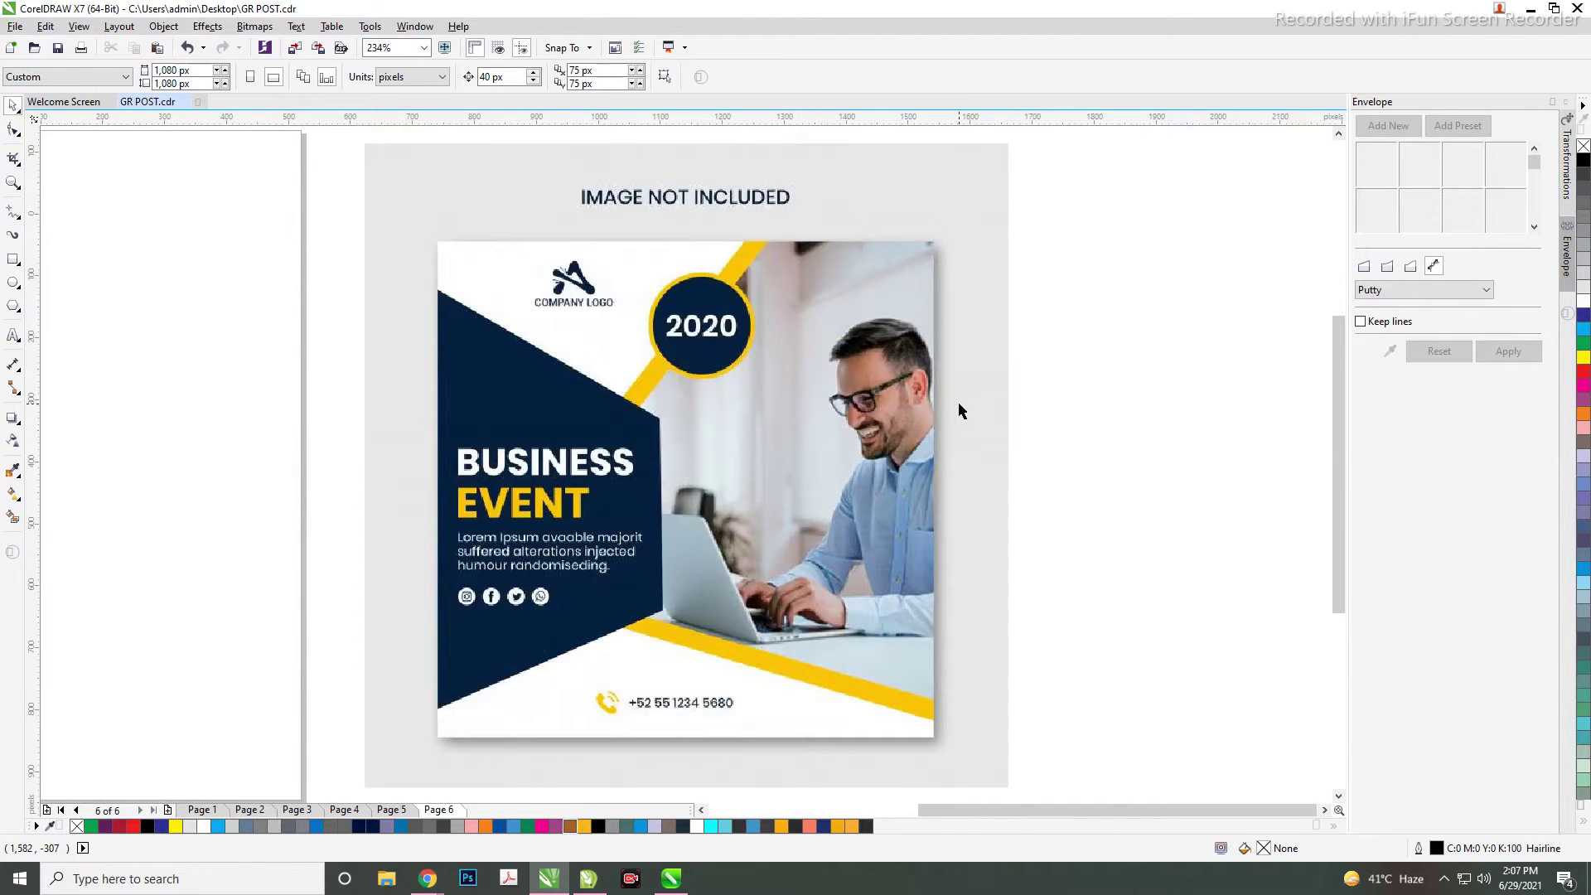
scroll(958, 401, "down", 3)
key("Tab")
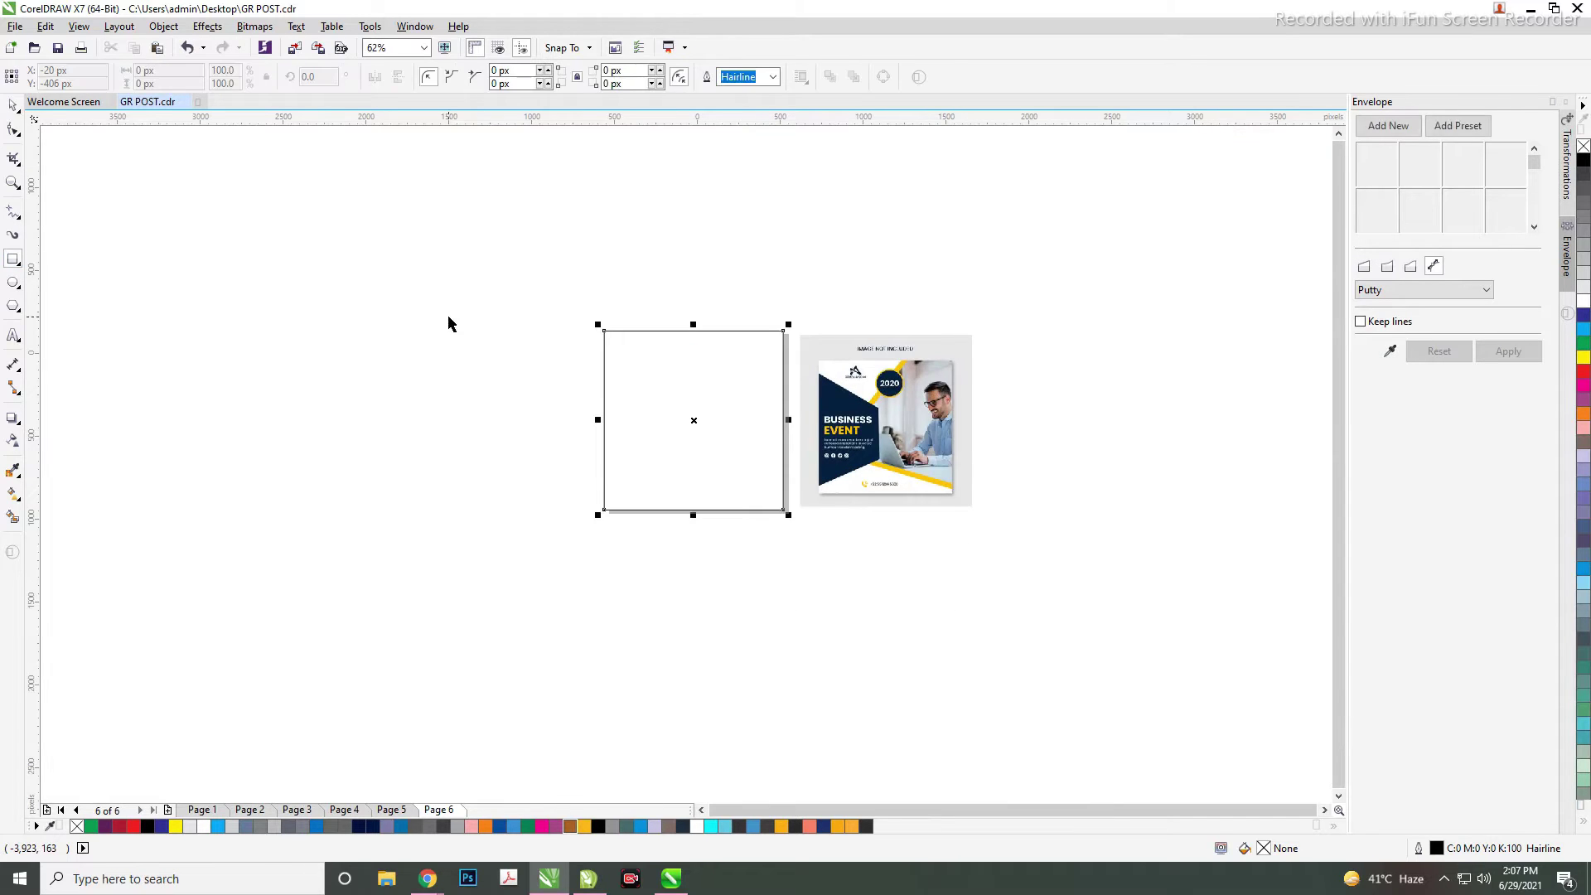
key("F4")
left_click(1037, 248)
- Crop the grey border and IMAGE NOT INCLUDED header off the sample image's edges
left_click_drag(1038, 249, 996, 249)
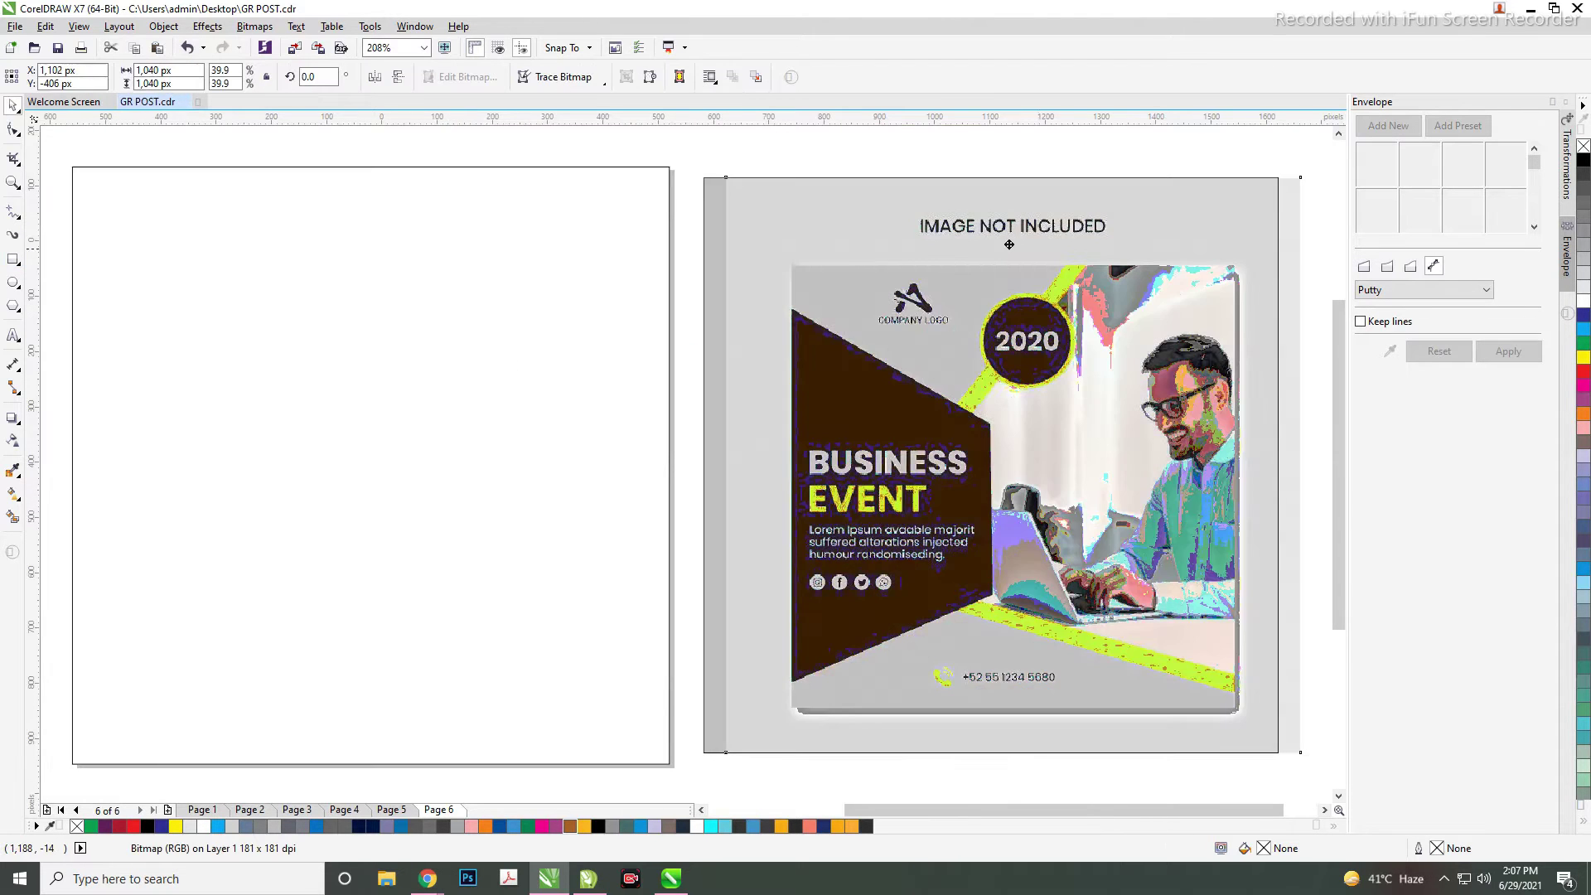
left_click(12, 130)
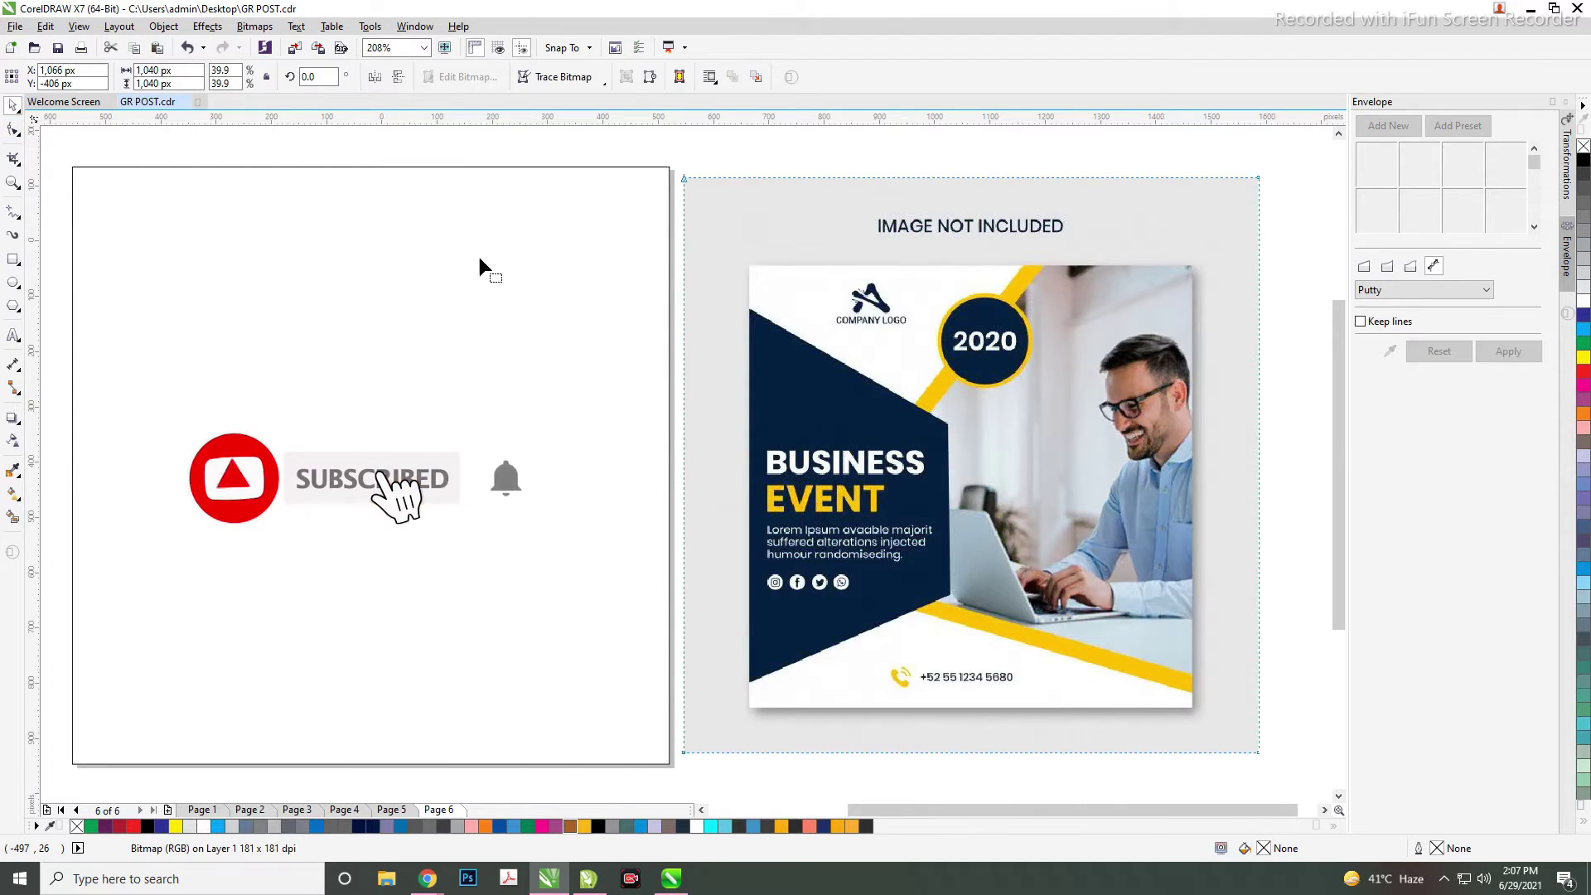
left_click_drag(638, 160, 1285, 246)
left_click_drag(1259, 178, 1259, 266)
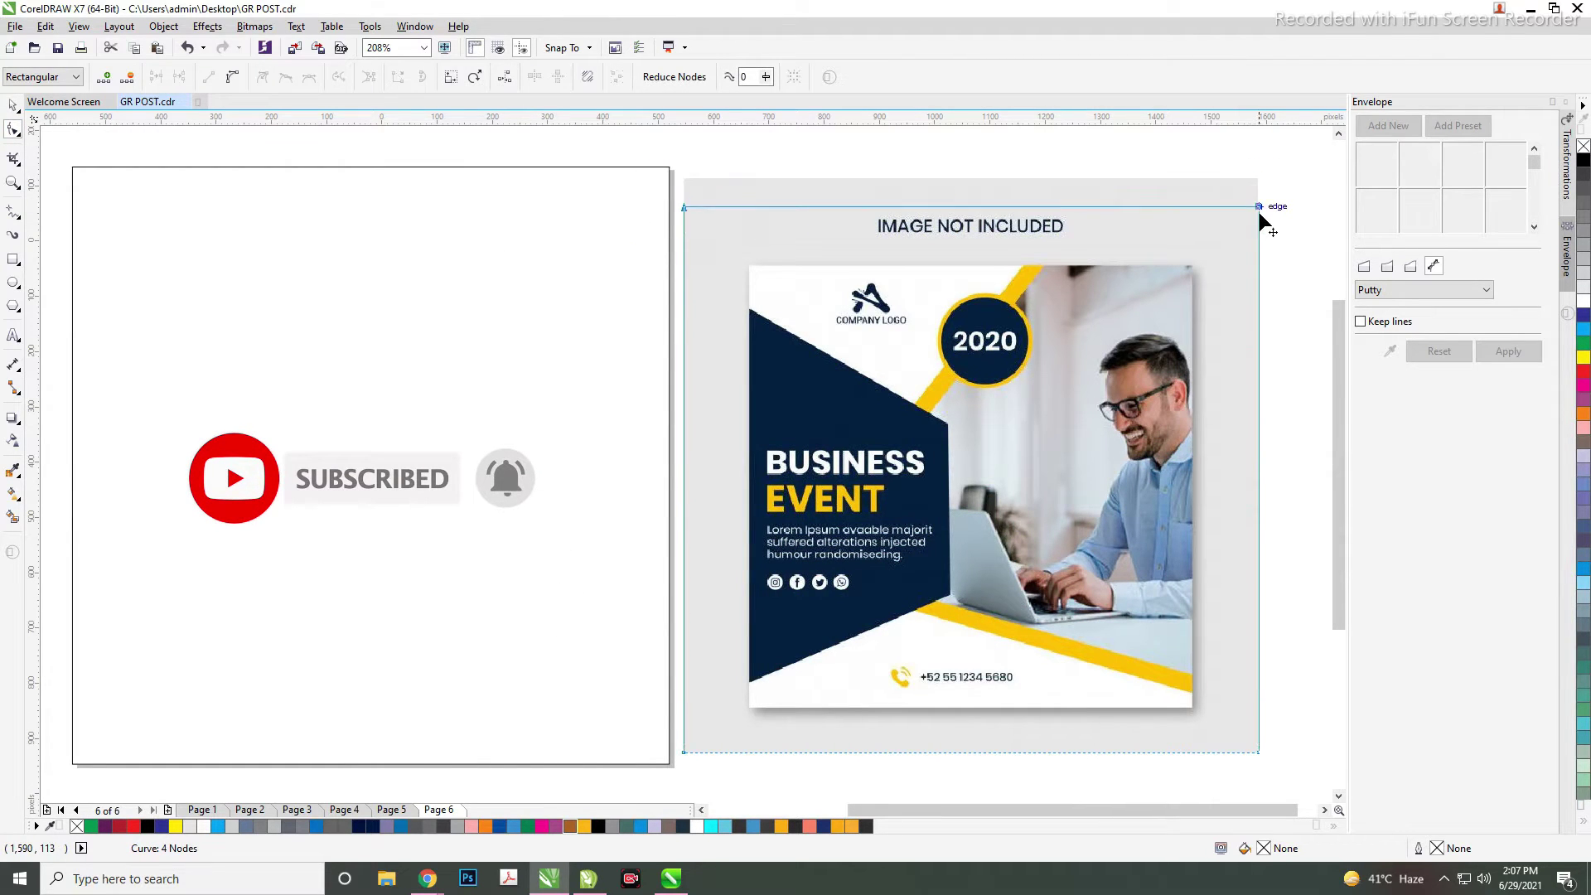
mouse_move(574, 708)
left_mouse_down()
mouse_move(1322, 791)
mouse_move(1255, 708)
left_mouse_up()
left_click_drag(650, 217, 723, 774)
left_click_drag(683, 708, 749, 706)
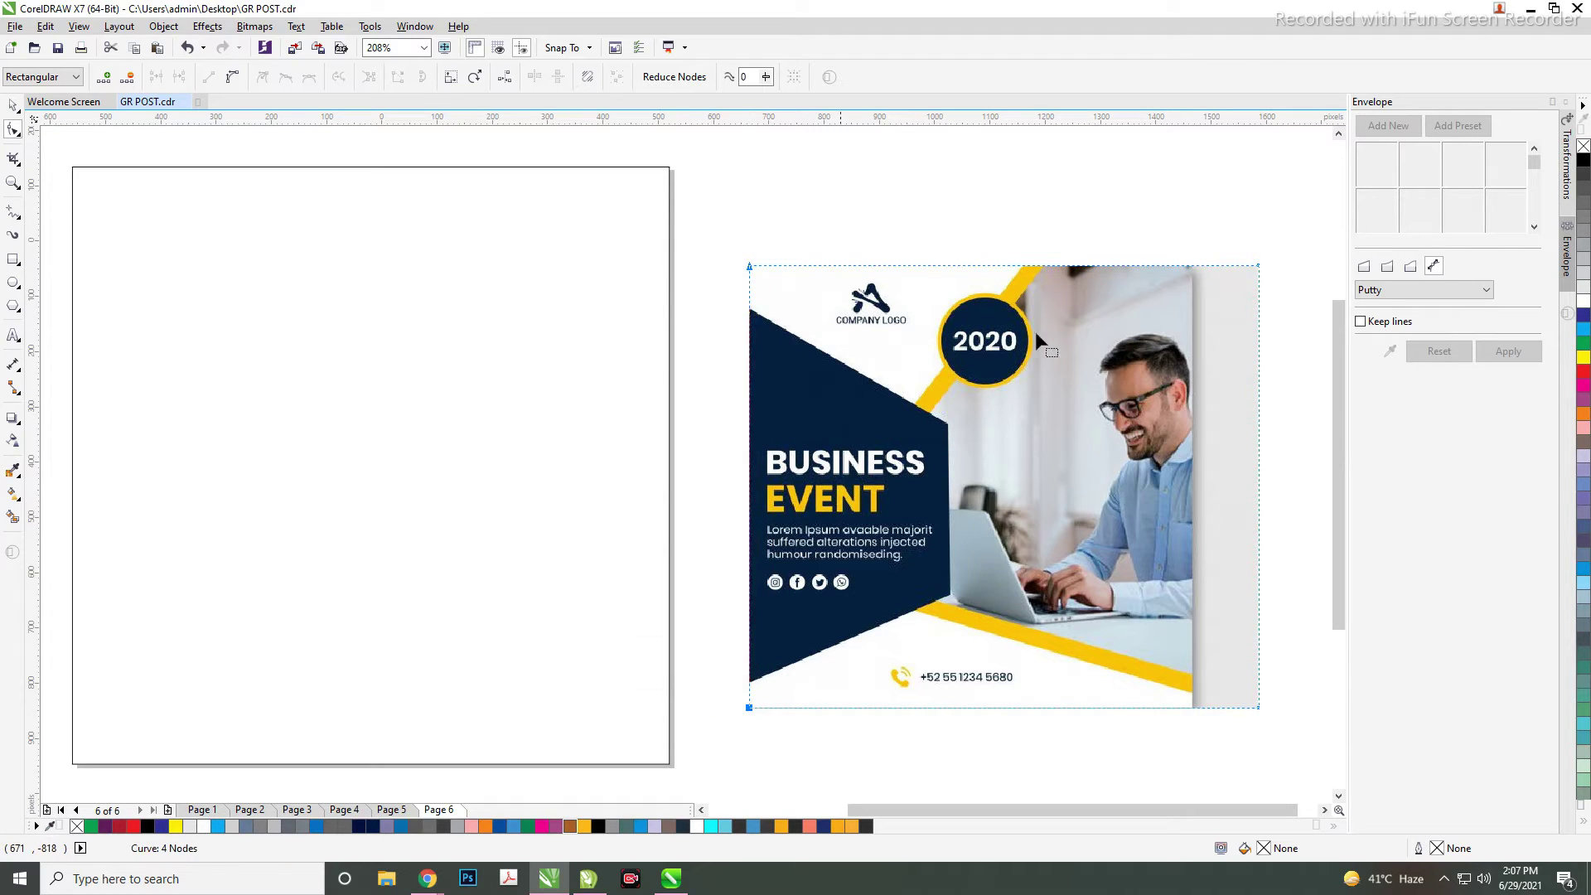
mouse_move(1141, 205)
left_mouse_down()
mouse_move(1296, 719)
mouse_move(1192, 704)
left_mouse_up()
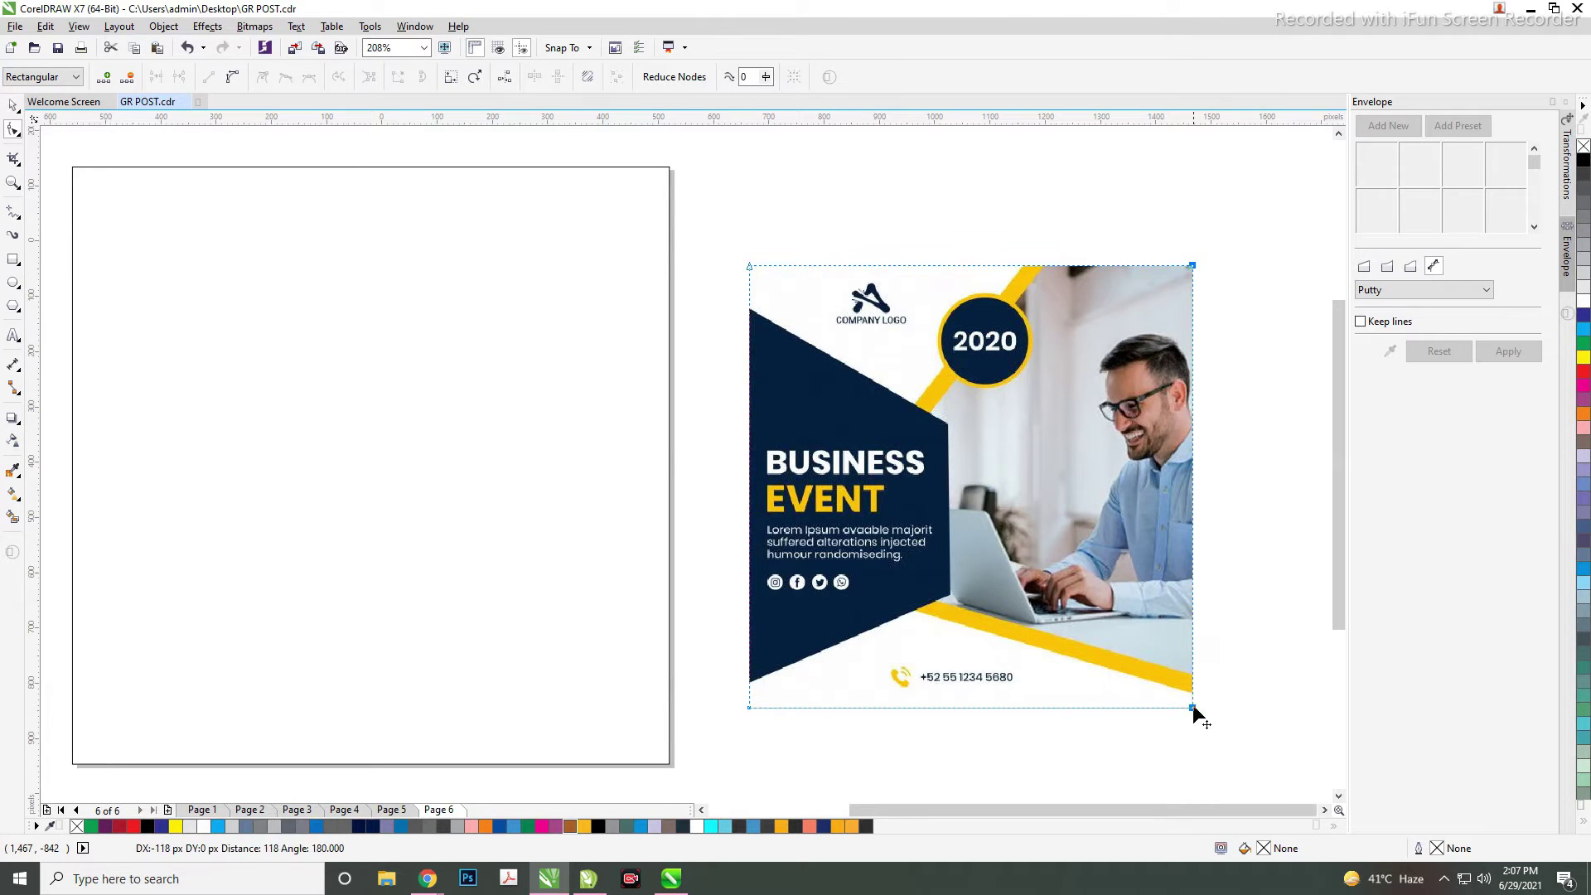
- Enlarge the trimmed image to about 1,075 × 1,071 px, flush beside Page 6
key("space")
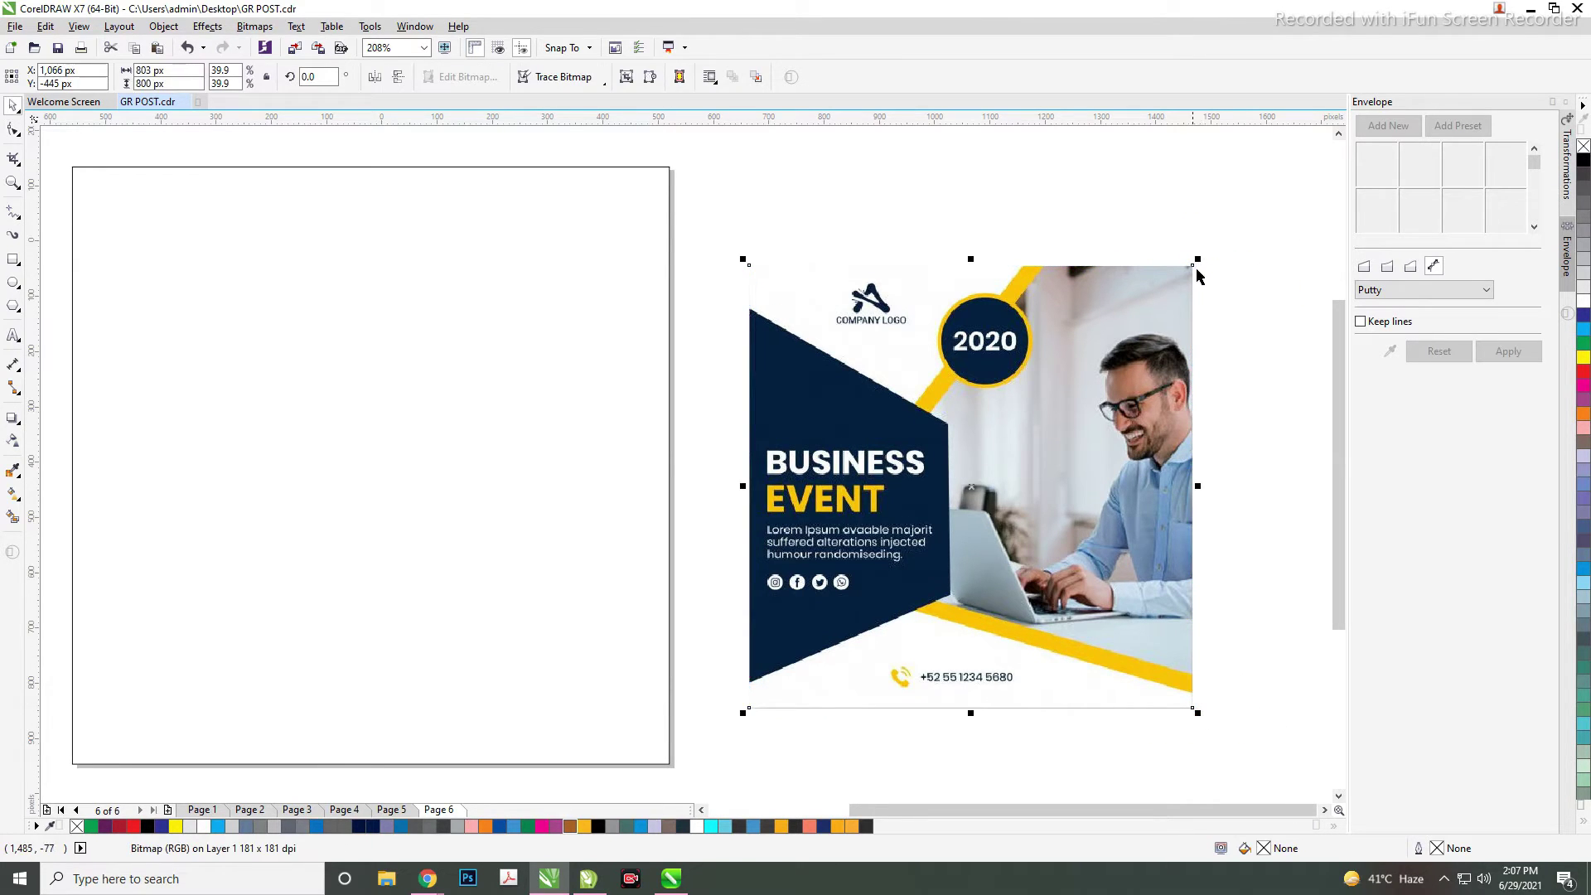
mouse_move(1198, 259)
left_mouse_down()
mouse_move(1257, 178)
mouse_move(1254, 202)
left_mouse_up()
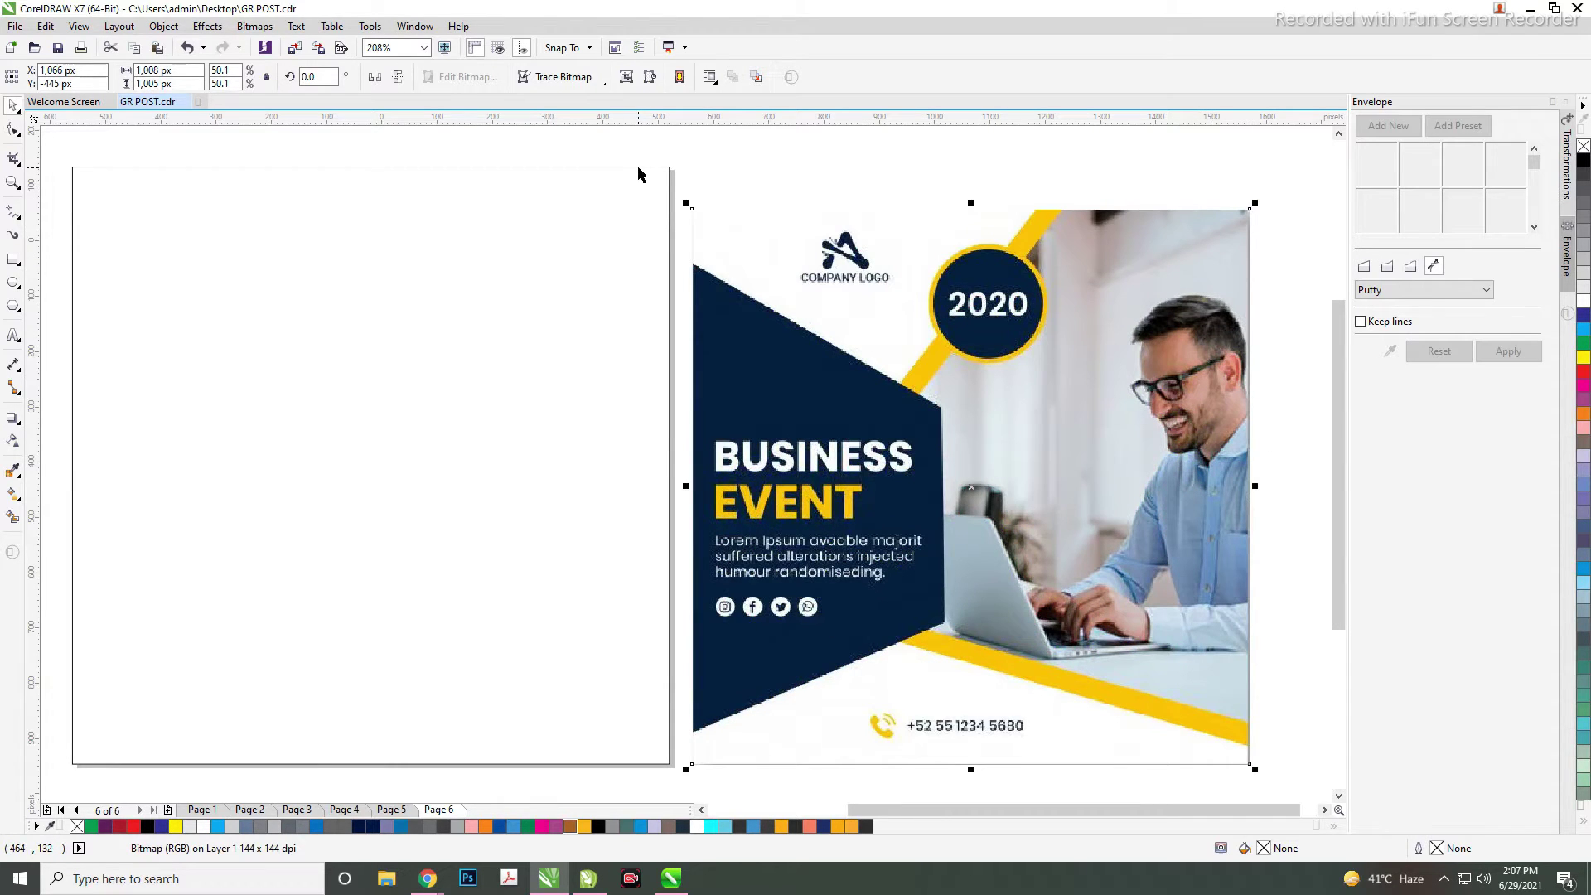
scroll(754, 165, "up", 1)
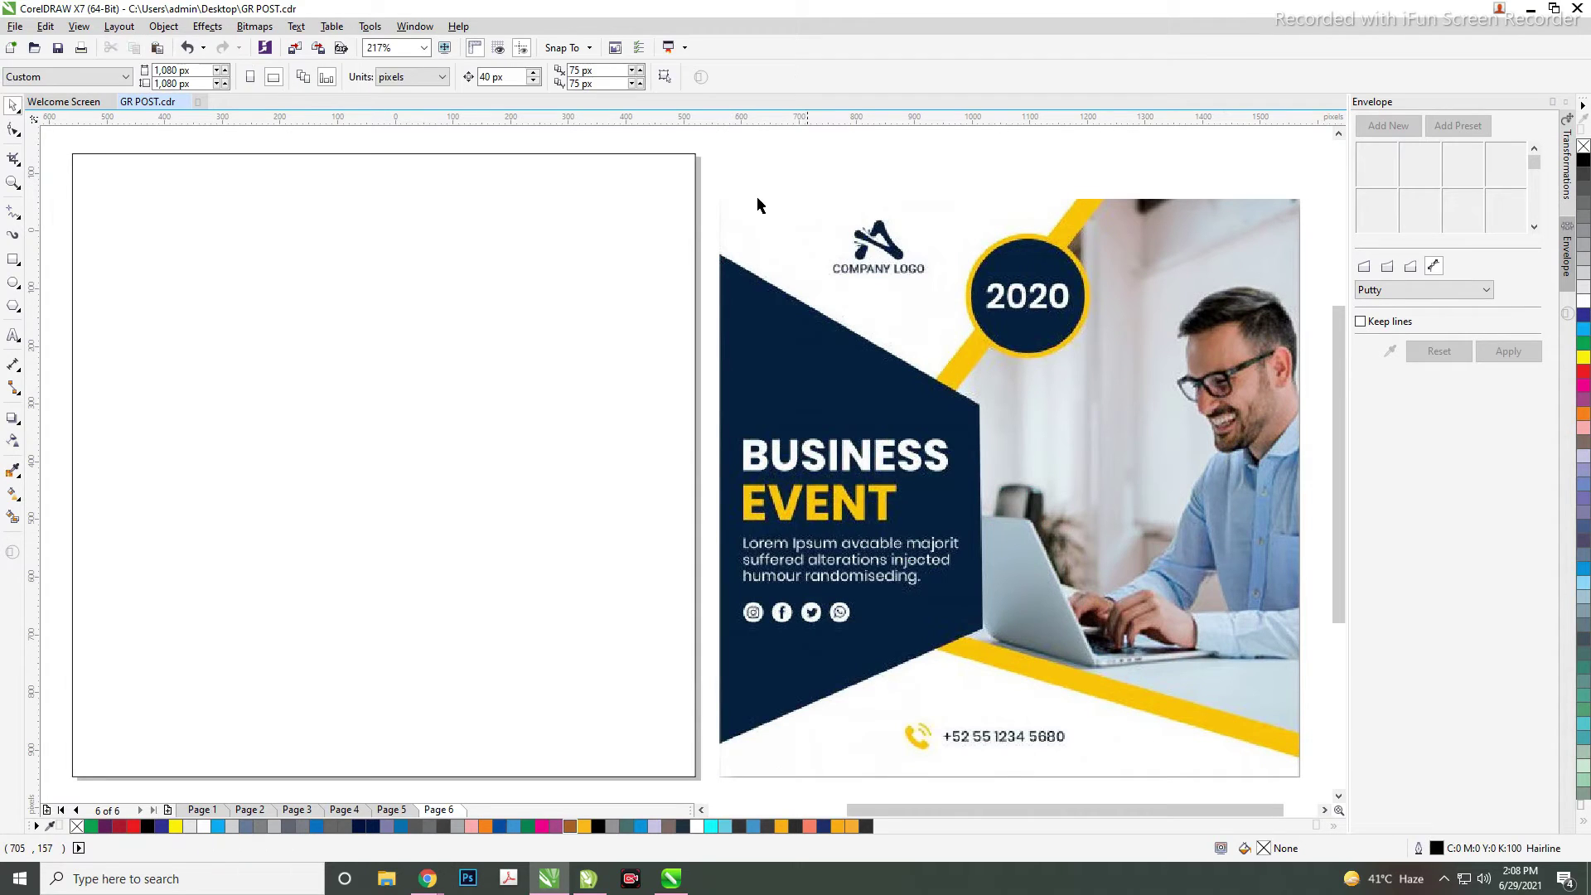
mouse_move(714, 186)
left_mouse_down()
mouse_move(719, 199)
mouse_move(694, 171)
left_mouse_up()
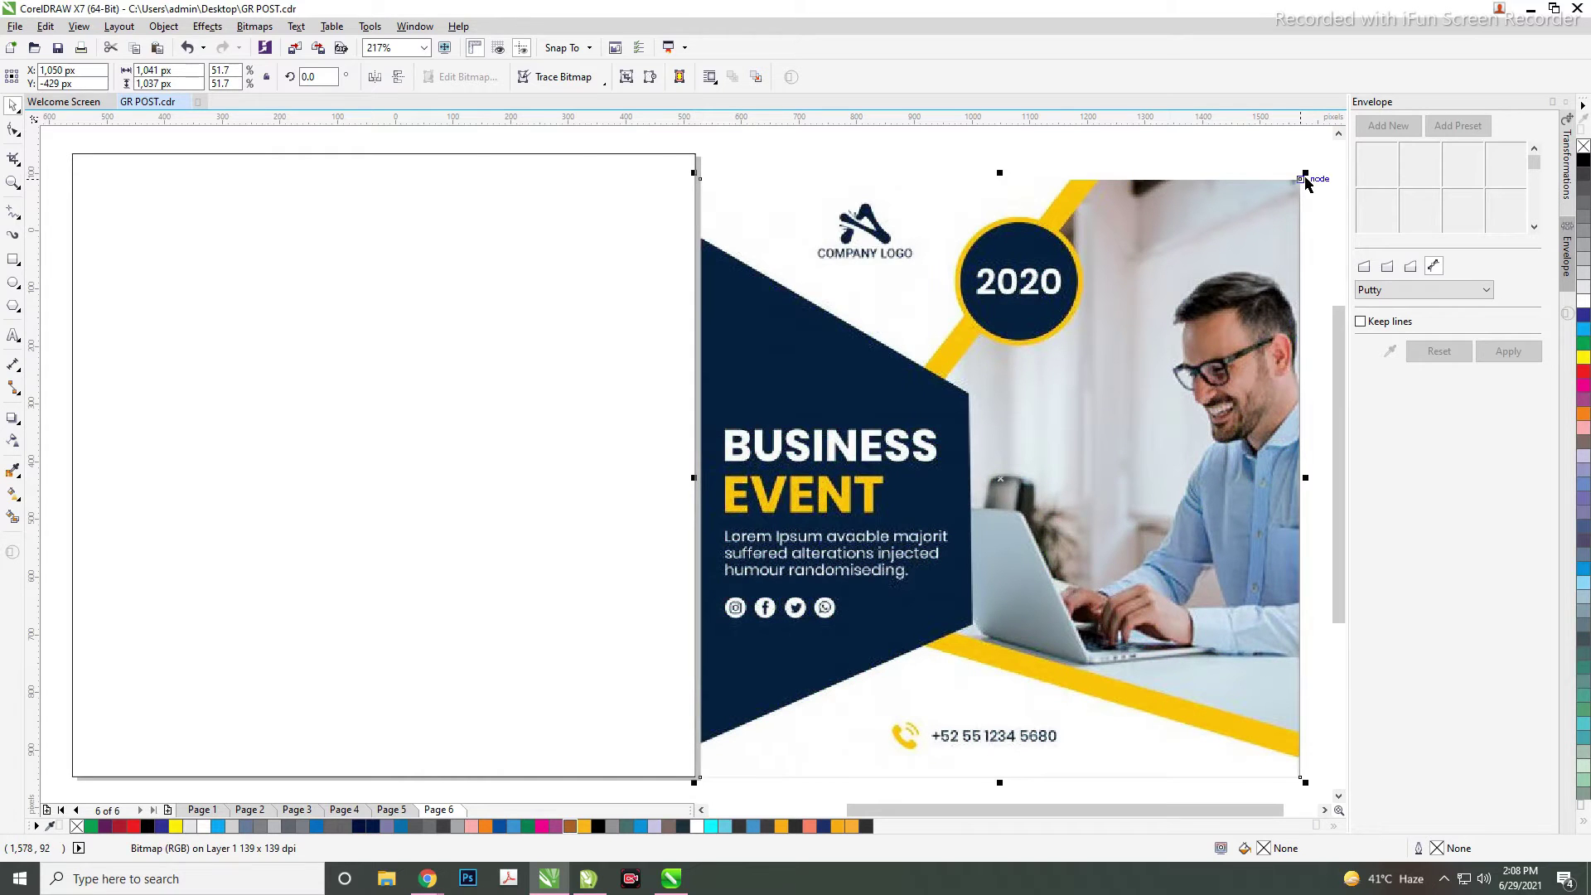
mouse_move(1307, 174)
left_mouse_down()
mouse_move(1330, 157)
mouse_move(1265, 153)
left_mouse_up()
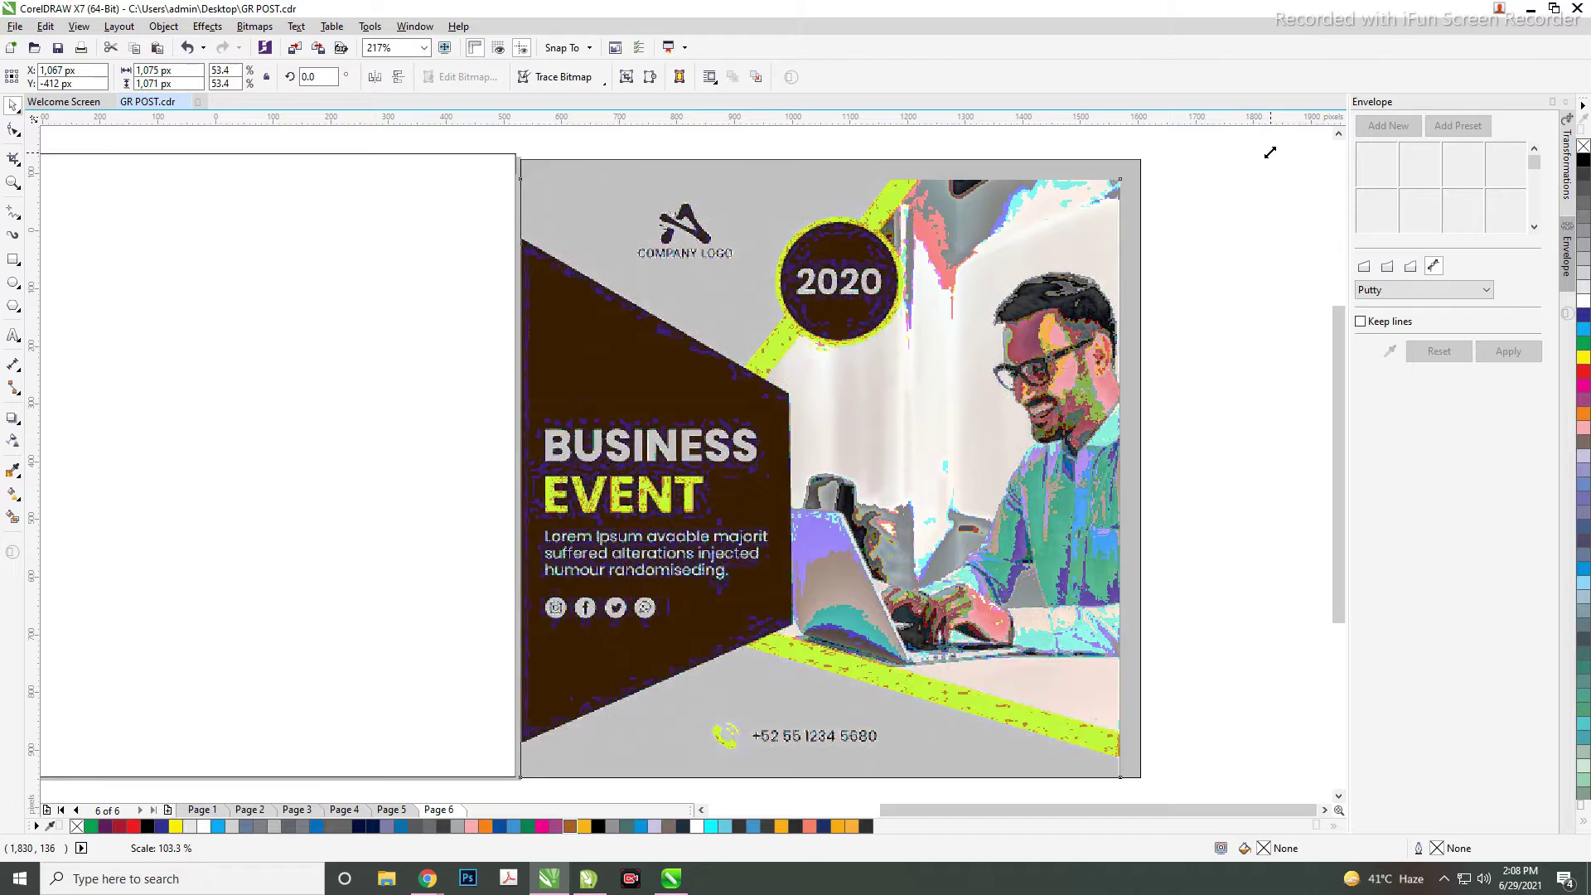
left_click_drag(1265, 153, 1265, 153)
left_click(1225, 181)
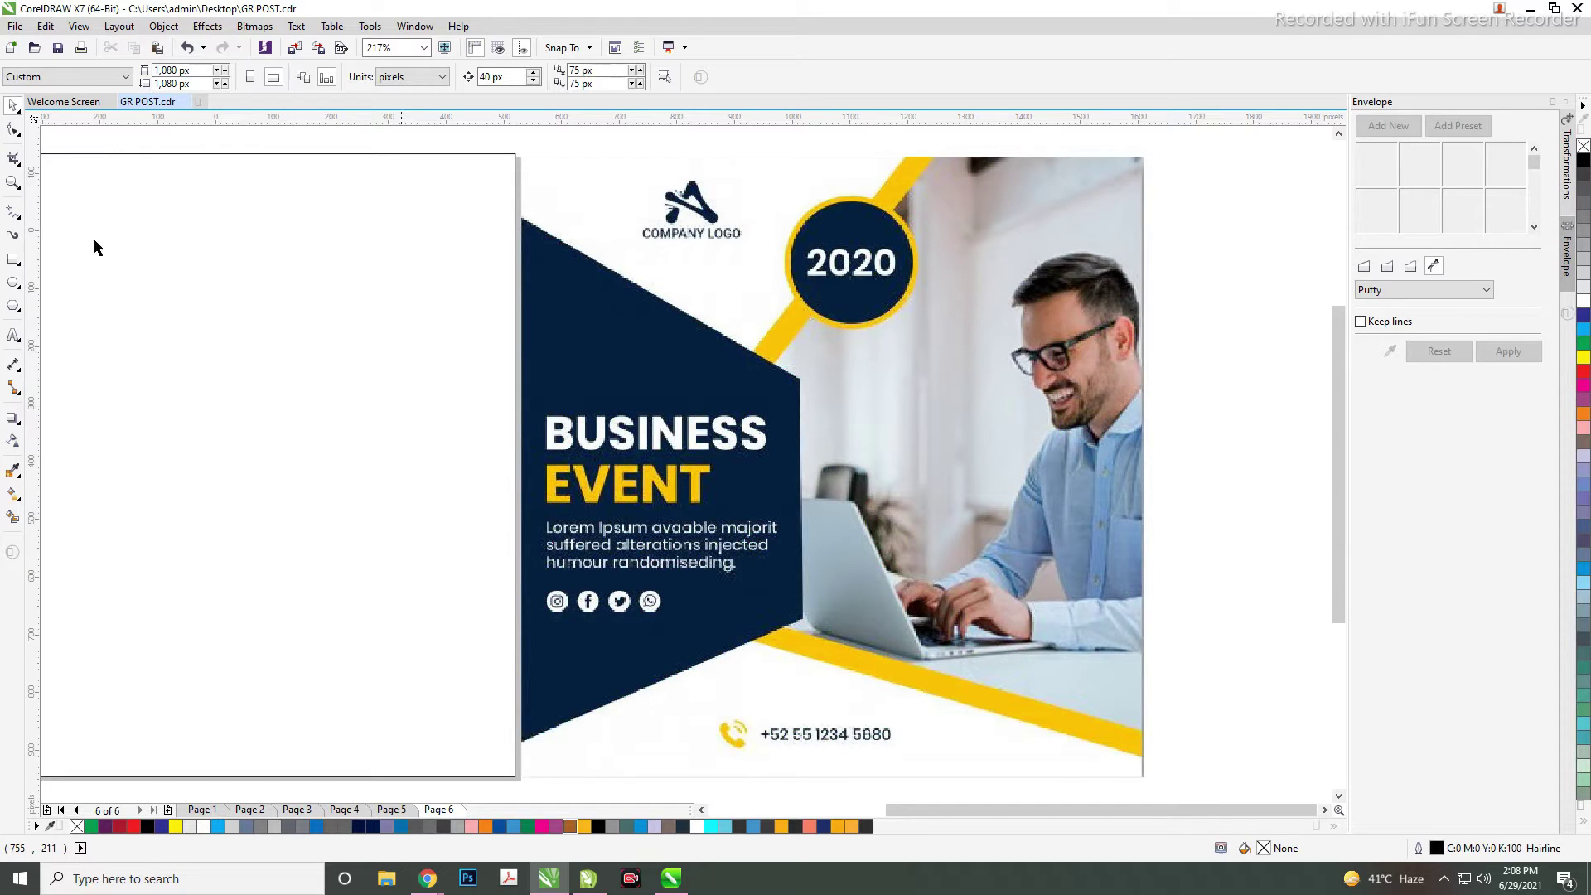
left_click(13, 260)
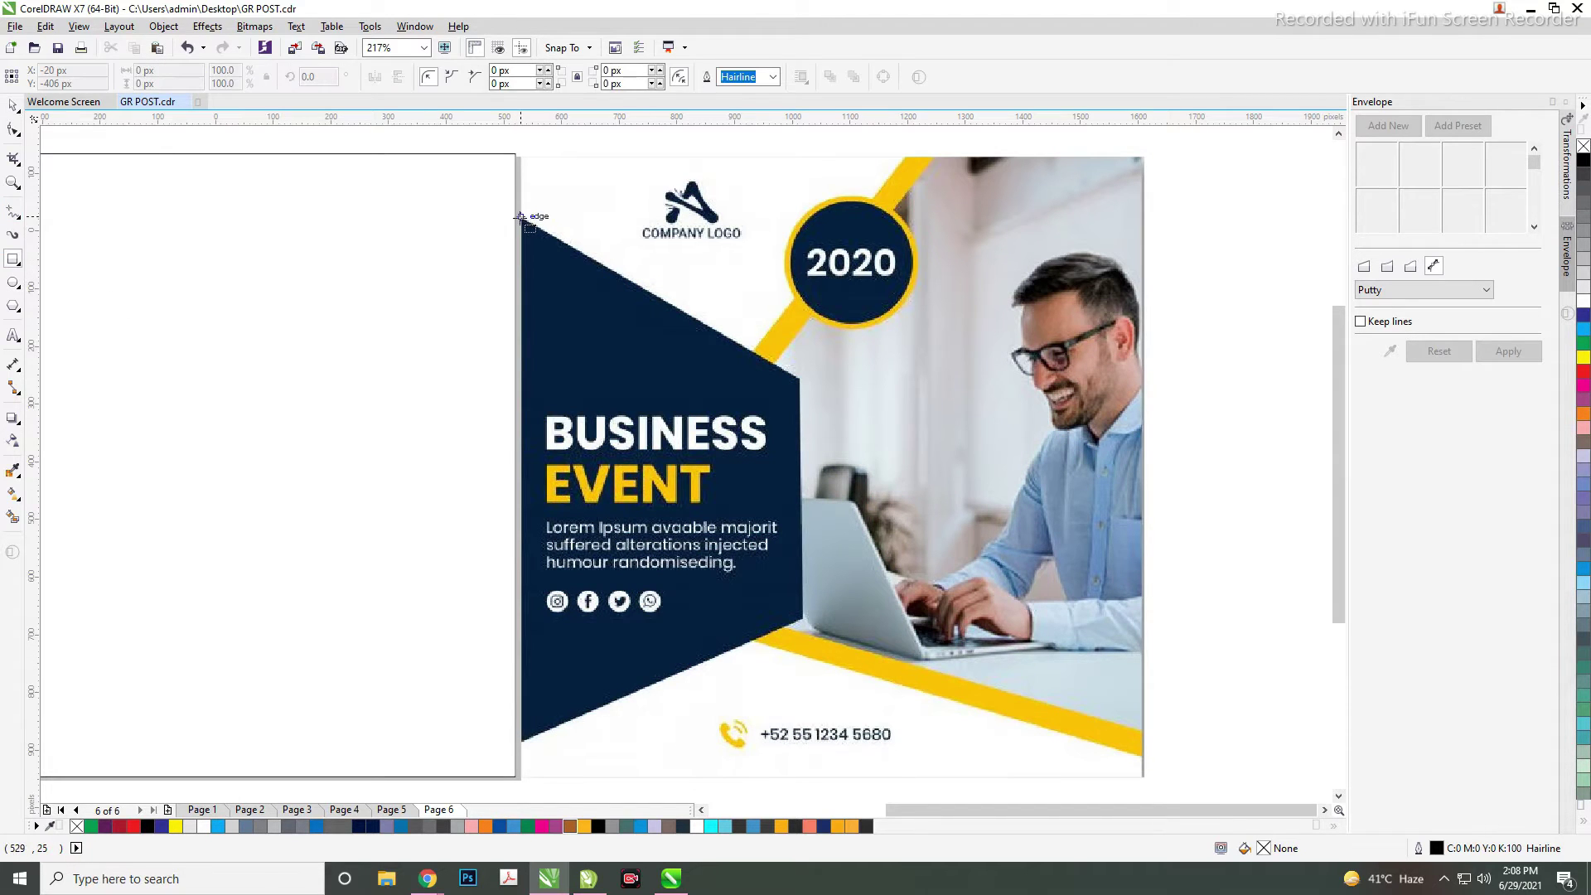
- Trace the navy panel with a 487 × 907 px curve following the triangle's slanted edges
left_click_drag(520, 218, 683, 743)
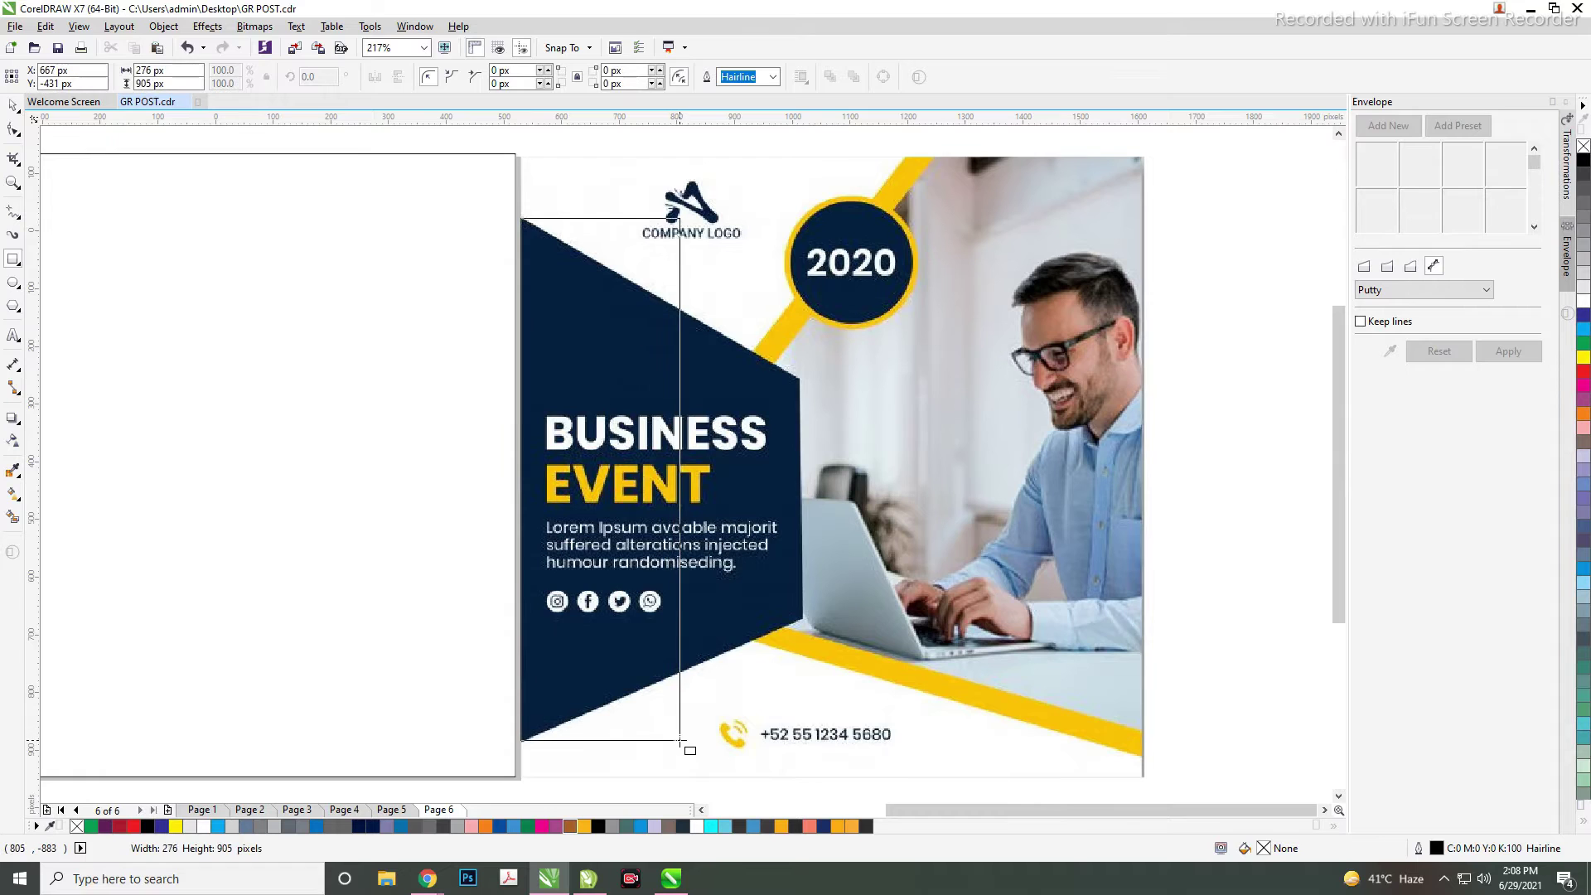
left_click_drag(682, 743, 801, 740)
key("ctrl+q")
left_click(13, 128)
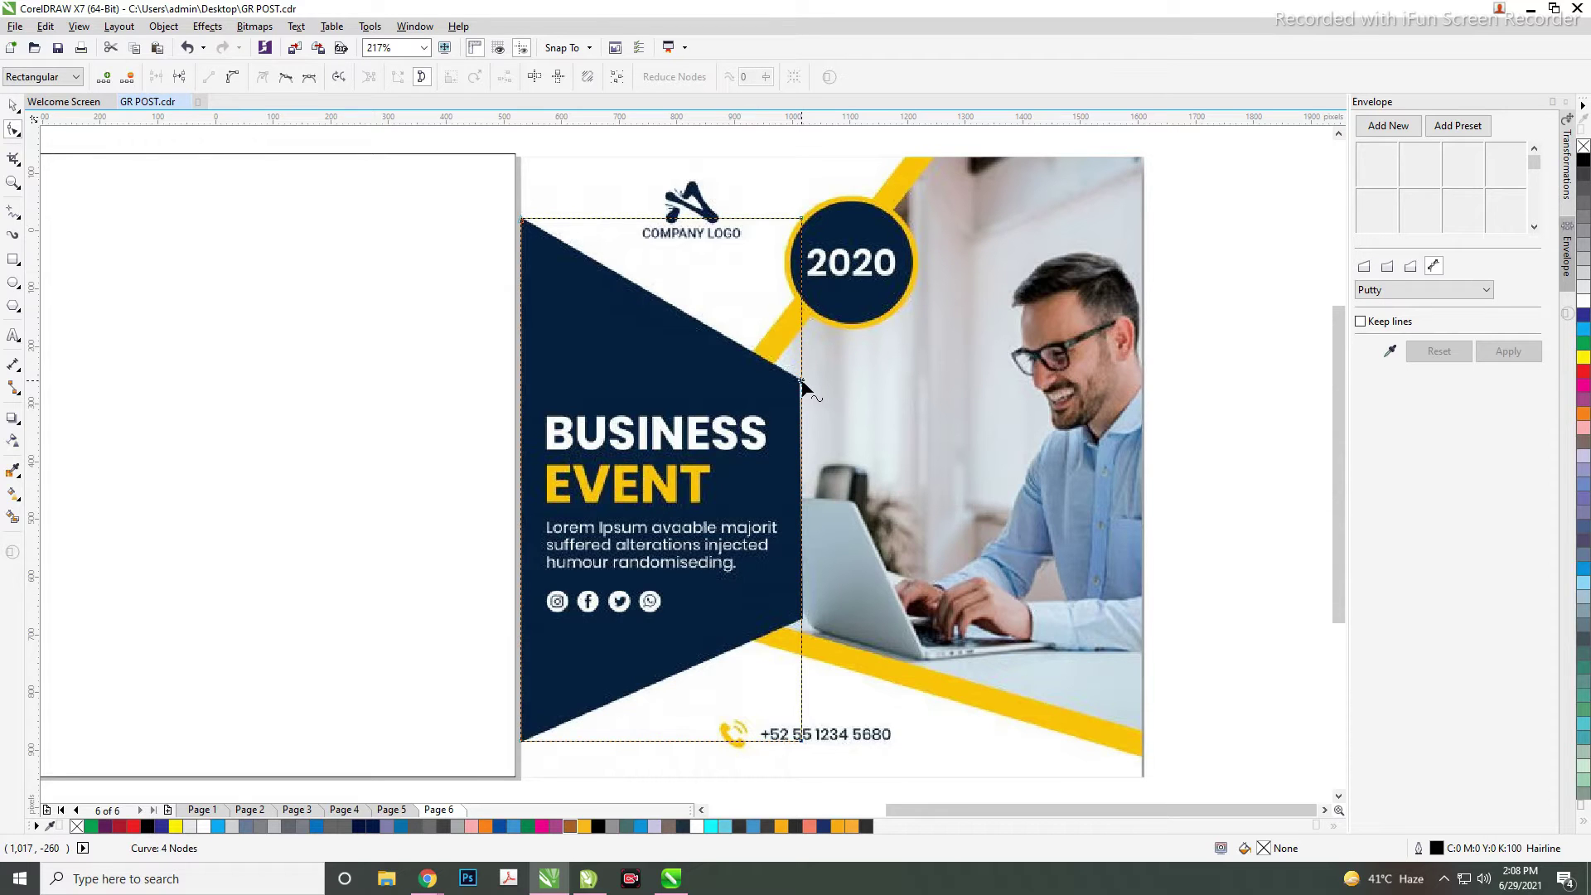
left_click_drag(801, 220, 801, 379)
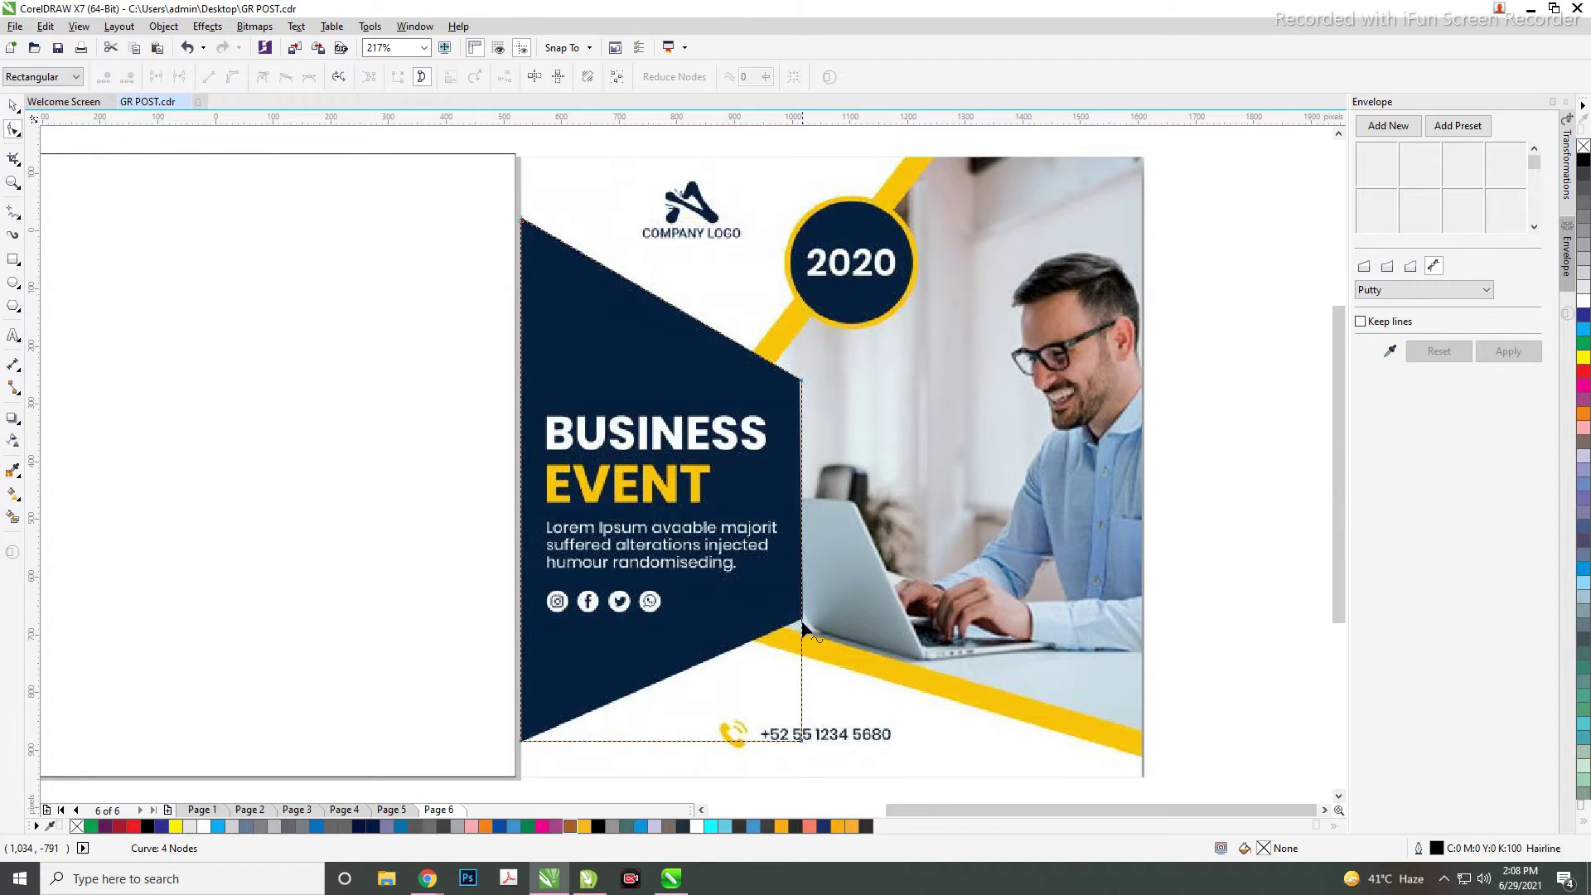
left_click_drag(798, 618, 798, 618)
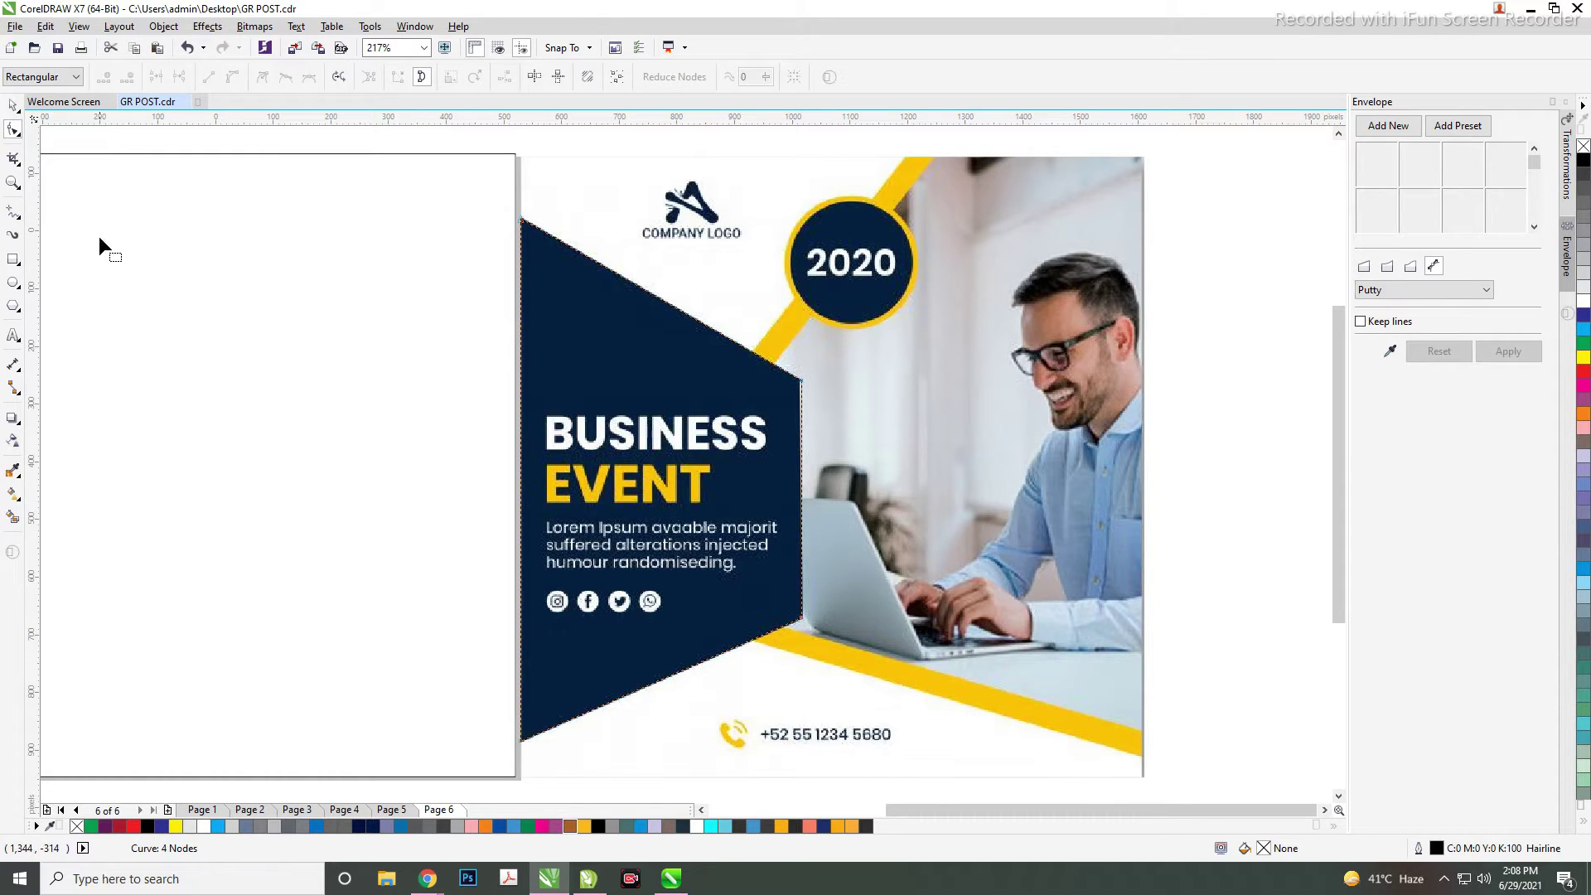
left_click(13, 258)
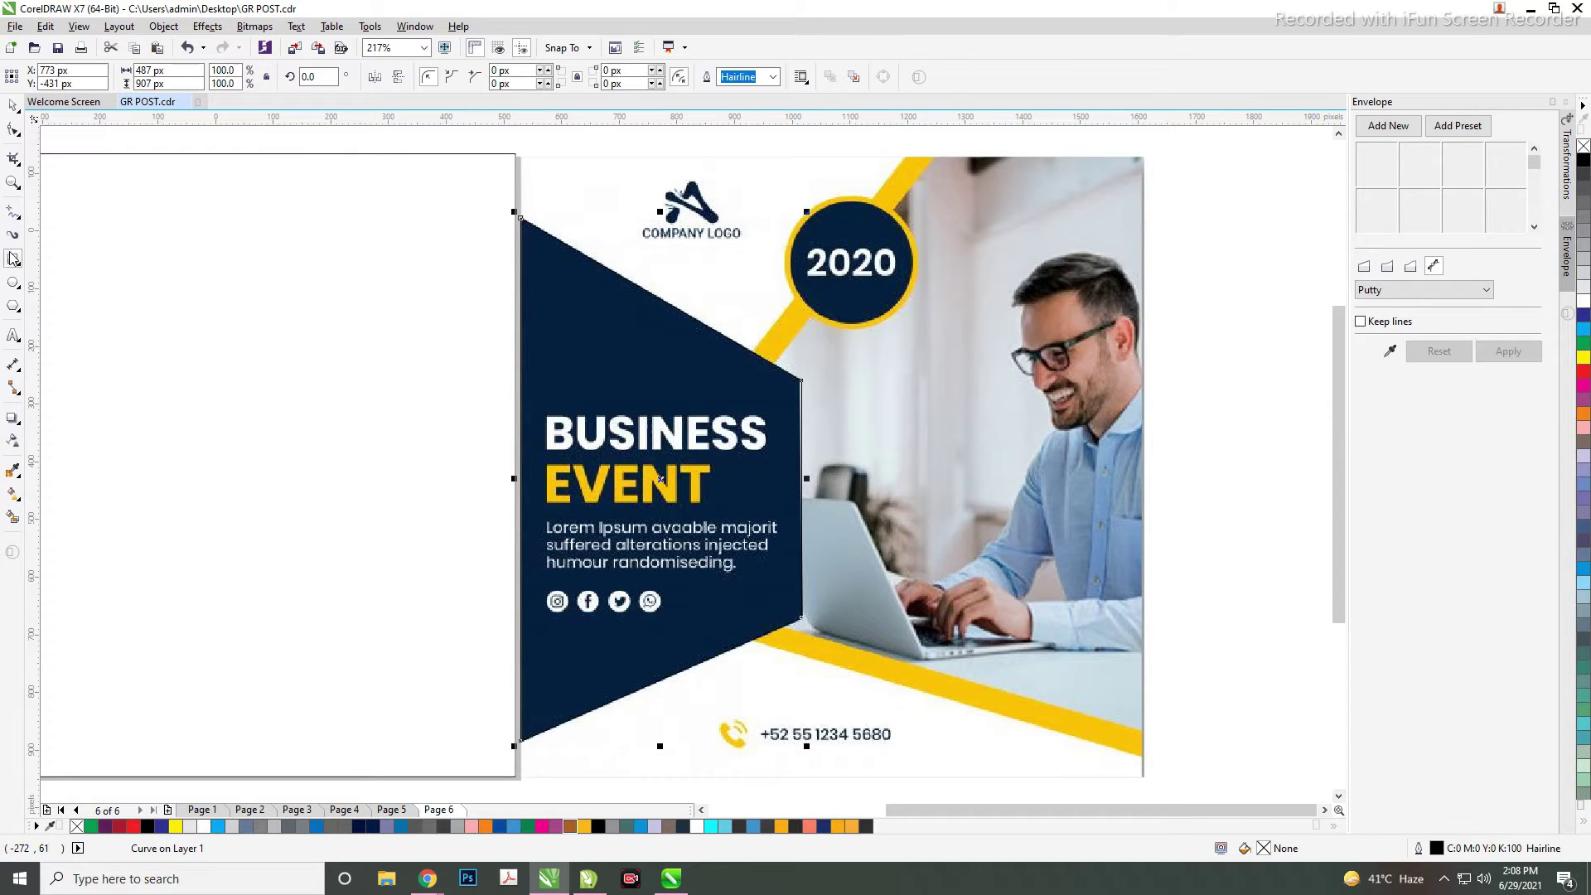
- Draw a 42 × 432 px rectangle and rotate it about 322° onto the yellow stripe
left_click_drag(822, 145, 847, 395)
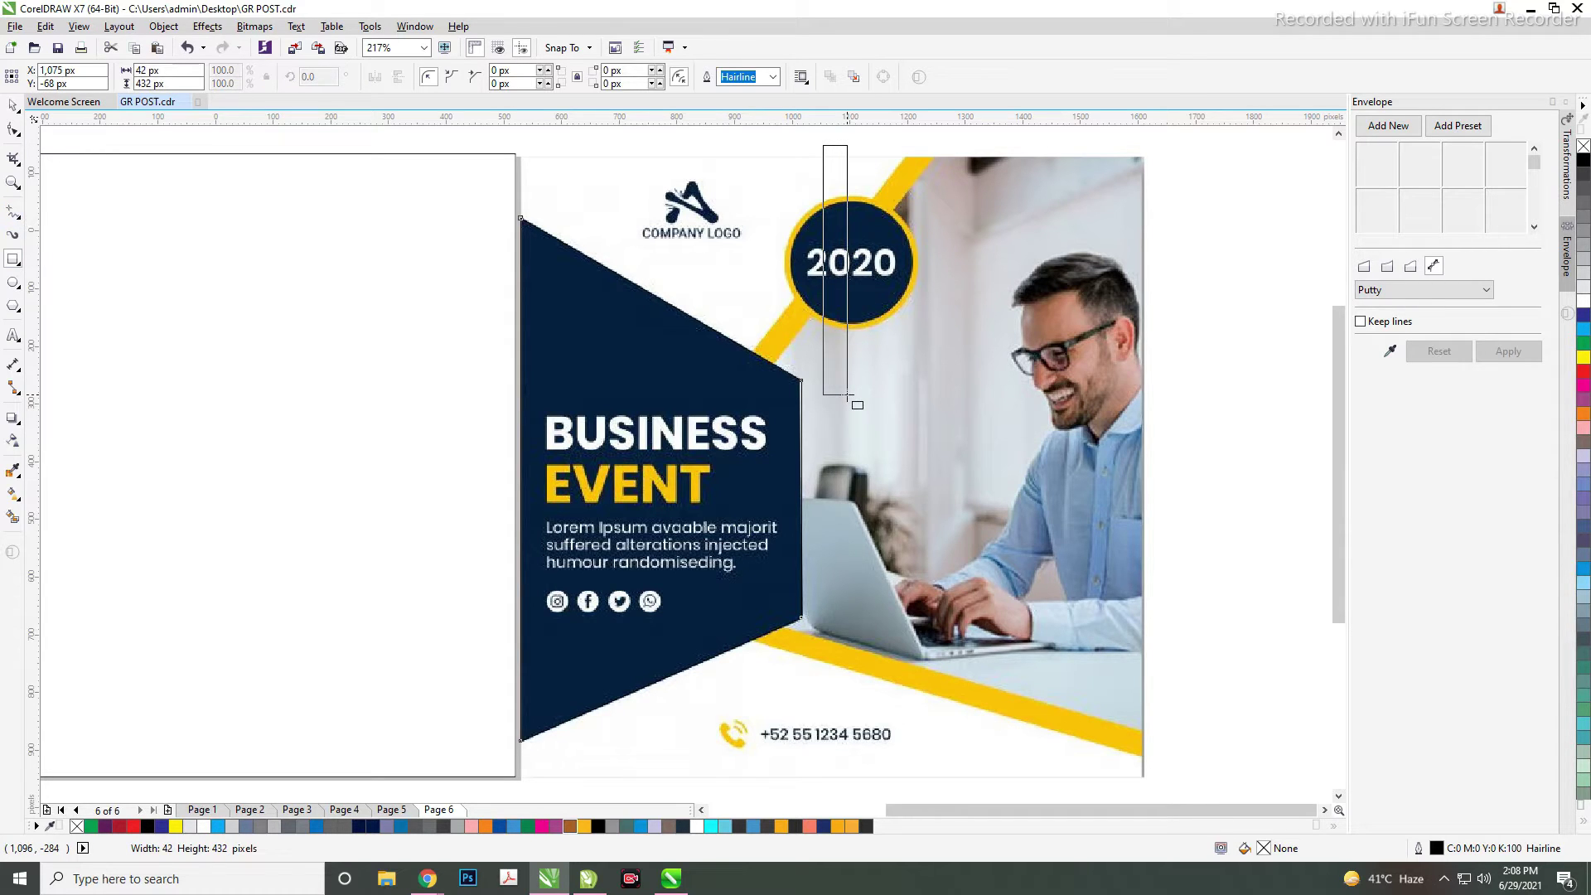
key("space")
left_click(835, 269)
left_click_drag(852, 140, 916, 189)
left_click(912, 169)
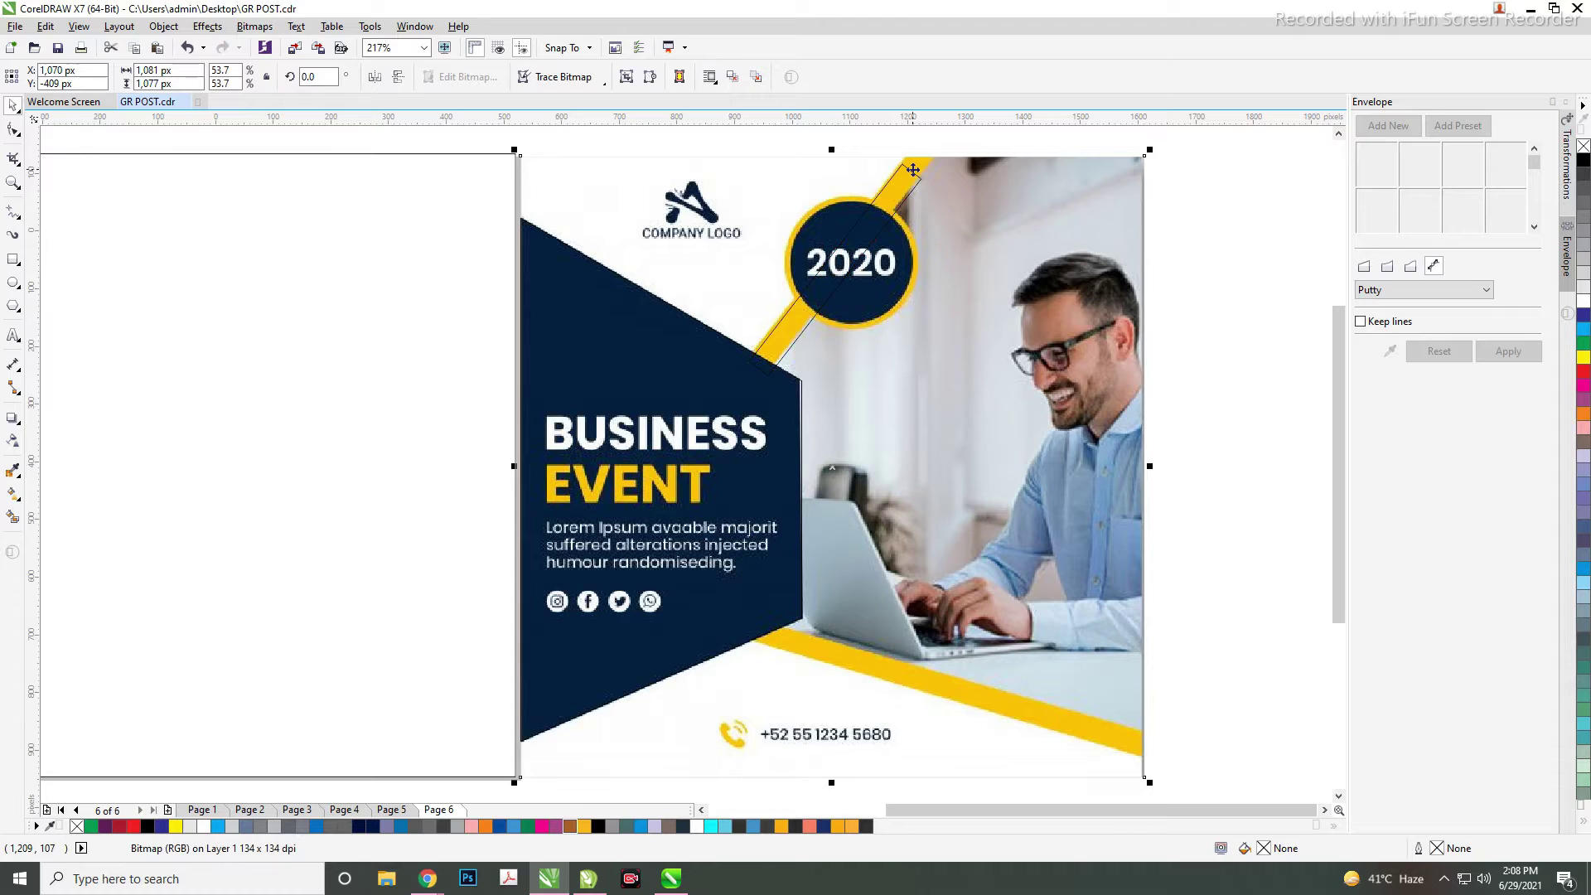
left_click(914, 171)
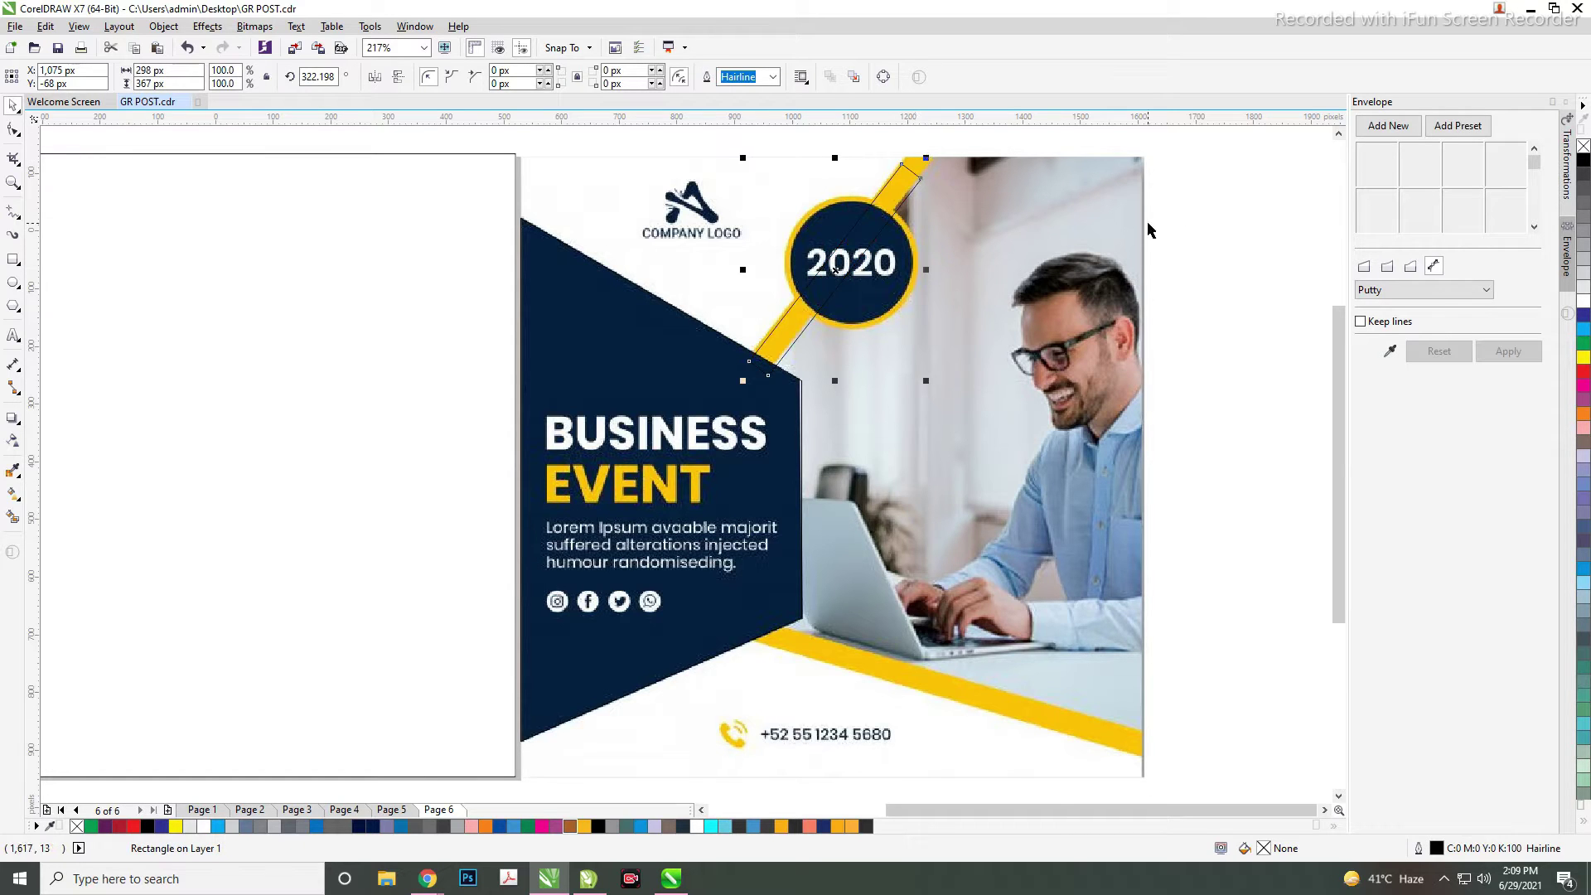
key("Escape")
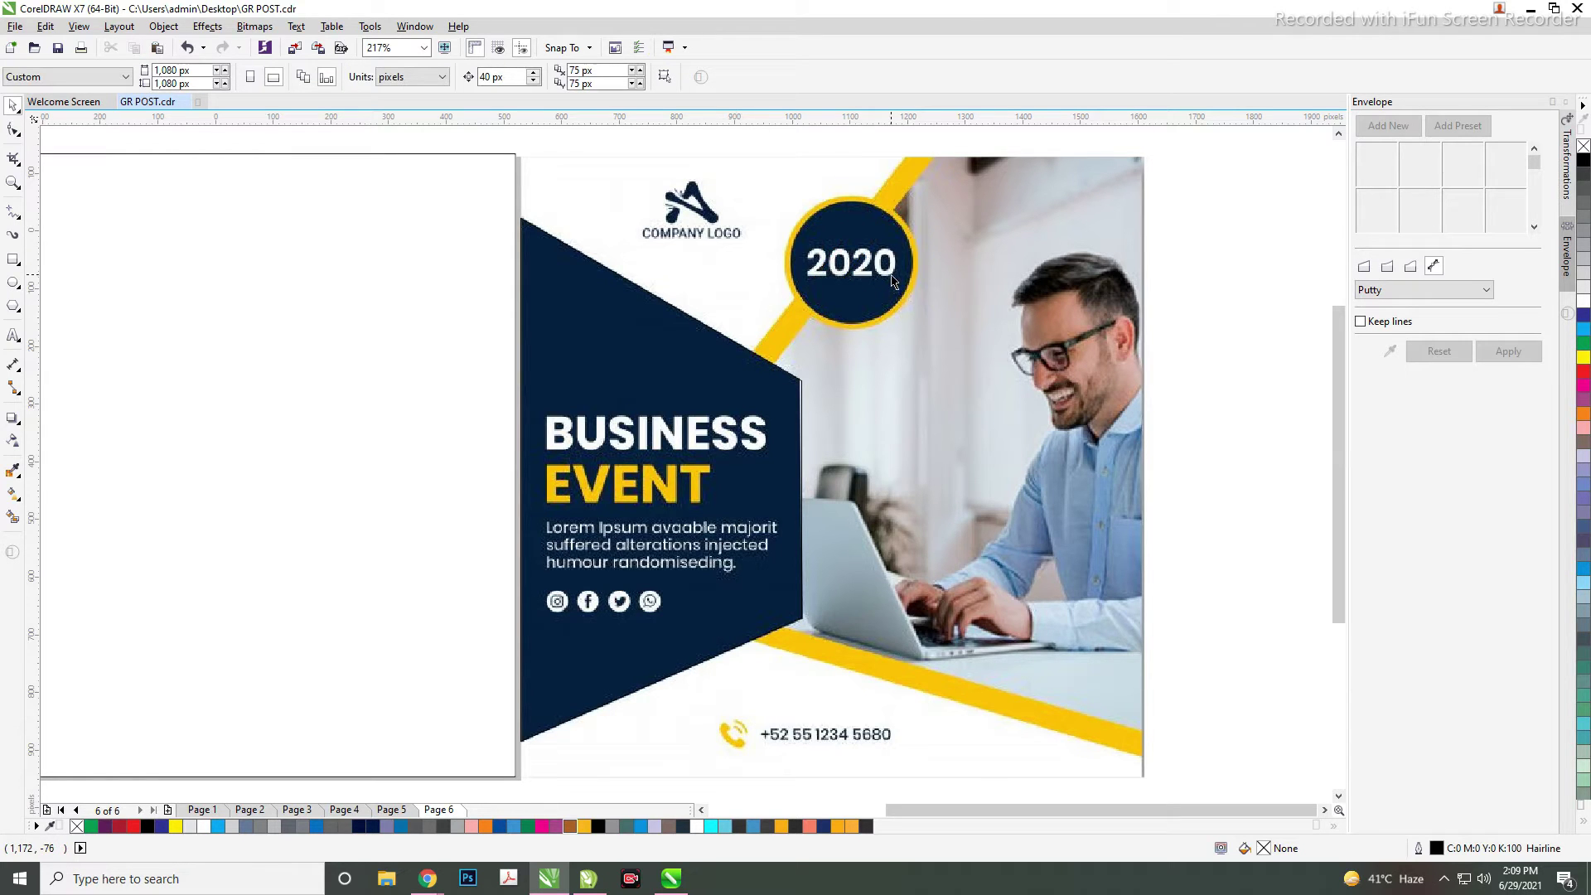
- Draw a rectangle over the photo's right side up to the image top and convert it to curves
left_click(13, 259)
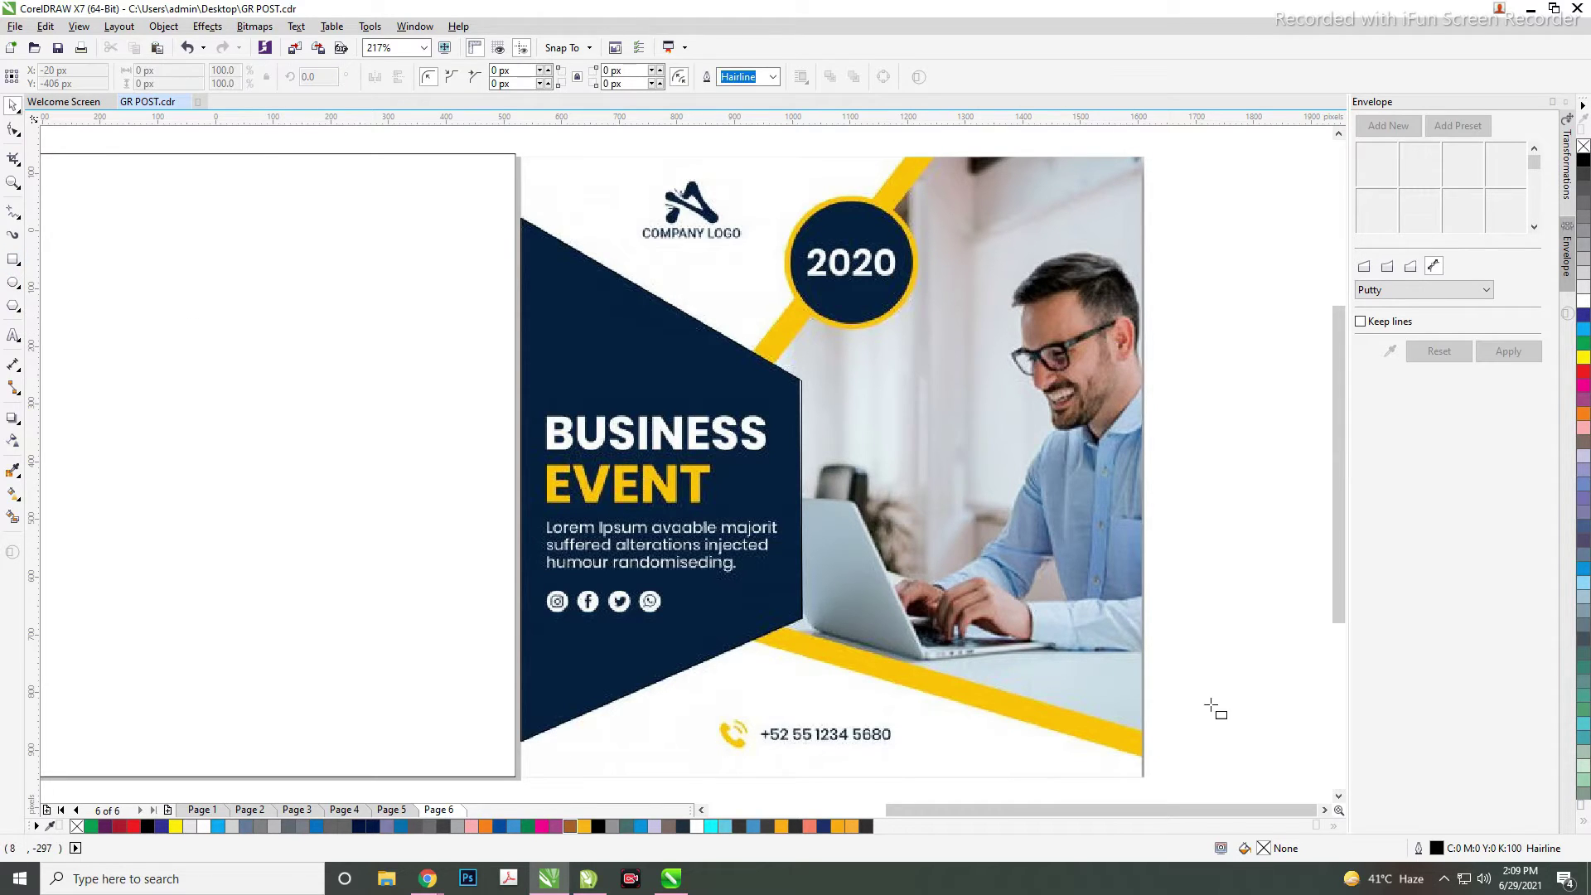
left_click_drag(1144, 756, 748, 195)
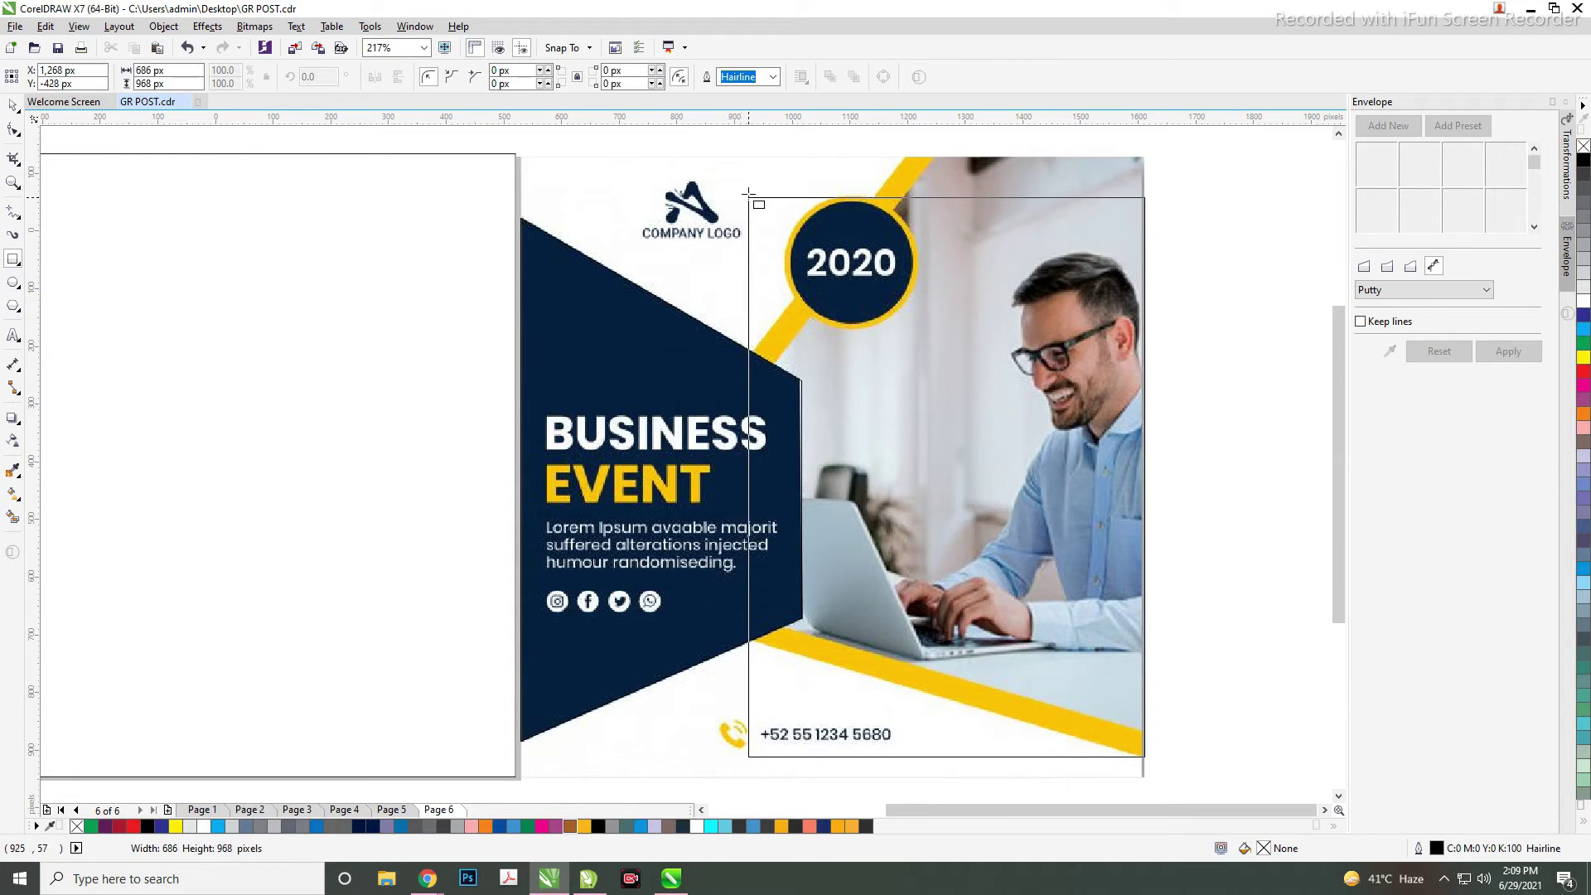
left_click_drag(748, 194, 749, 155)
key("space")
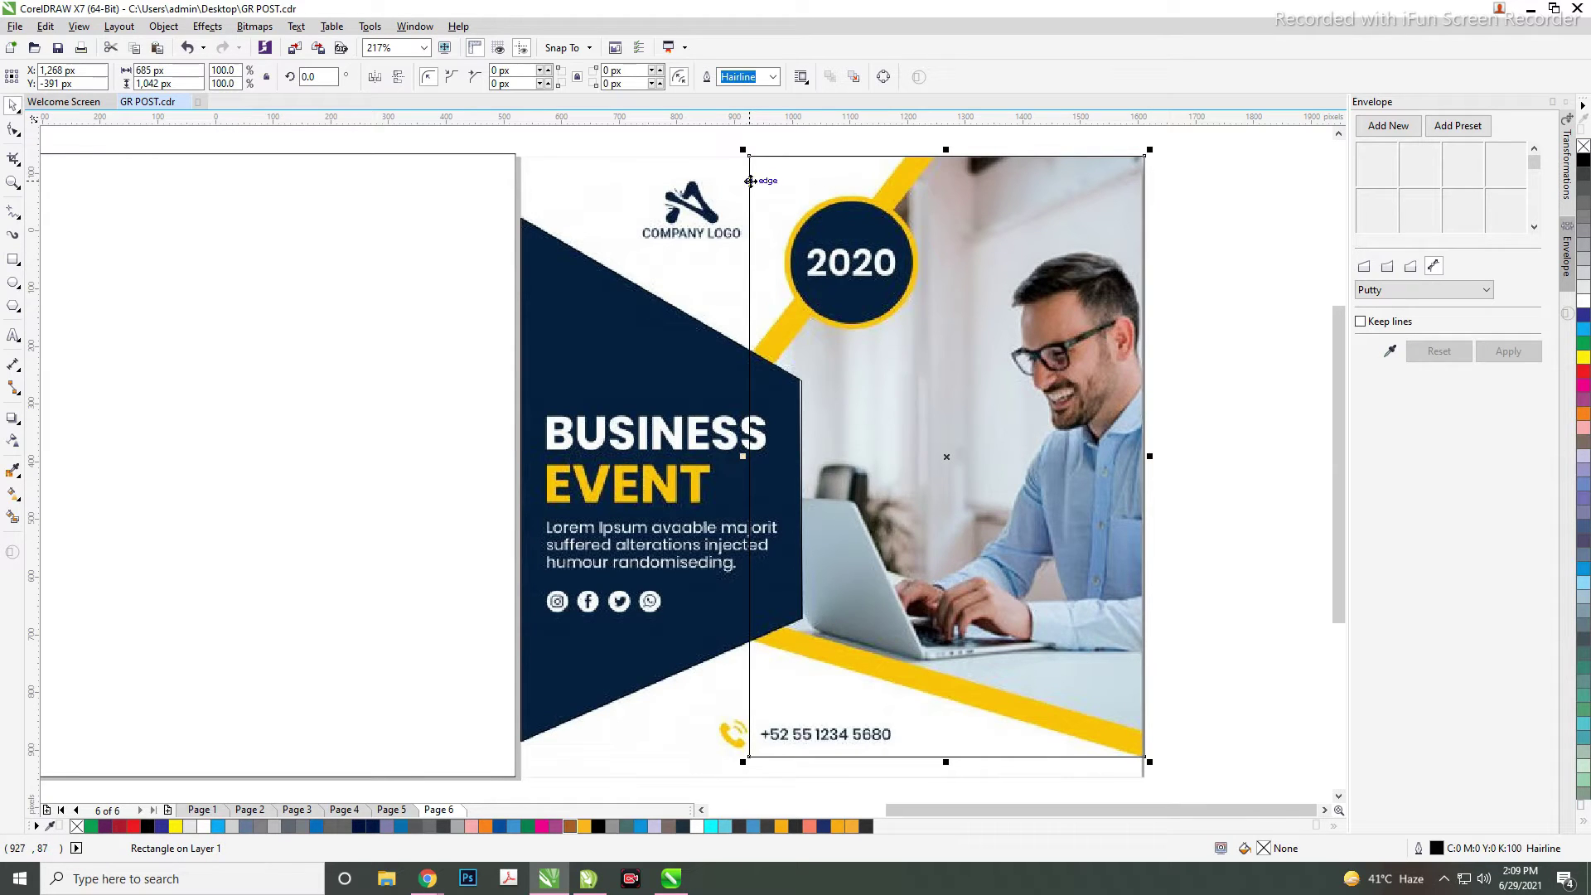
right_click(749, 181)
left_click(826, 240)
- Move the curve's left-edge nodes to the navy triangle's tip and the yellow stripe intersection
key("F10")
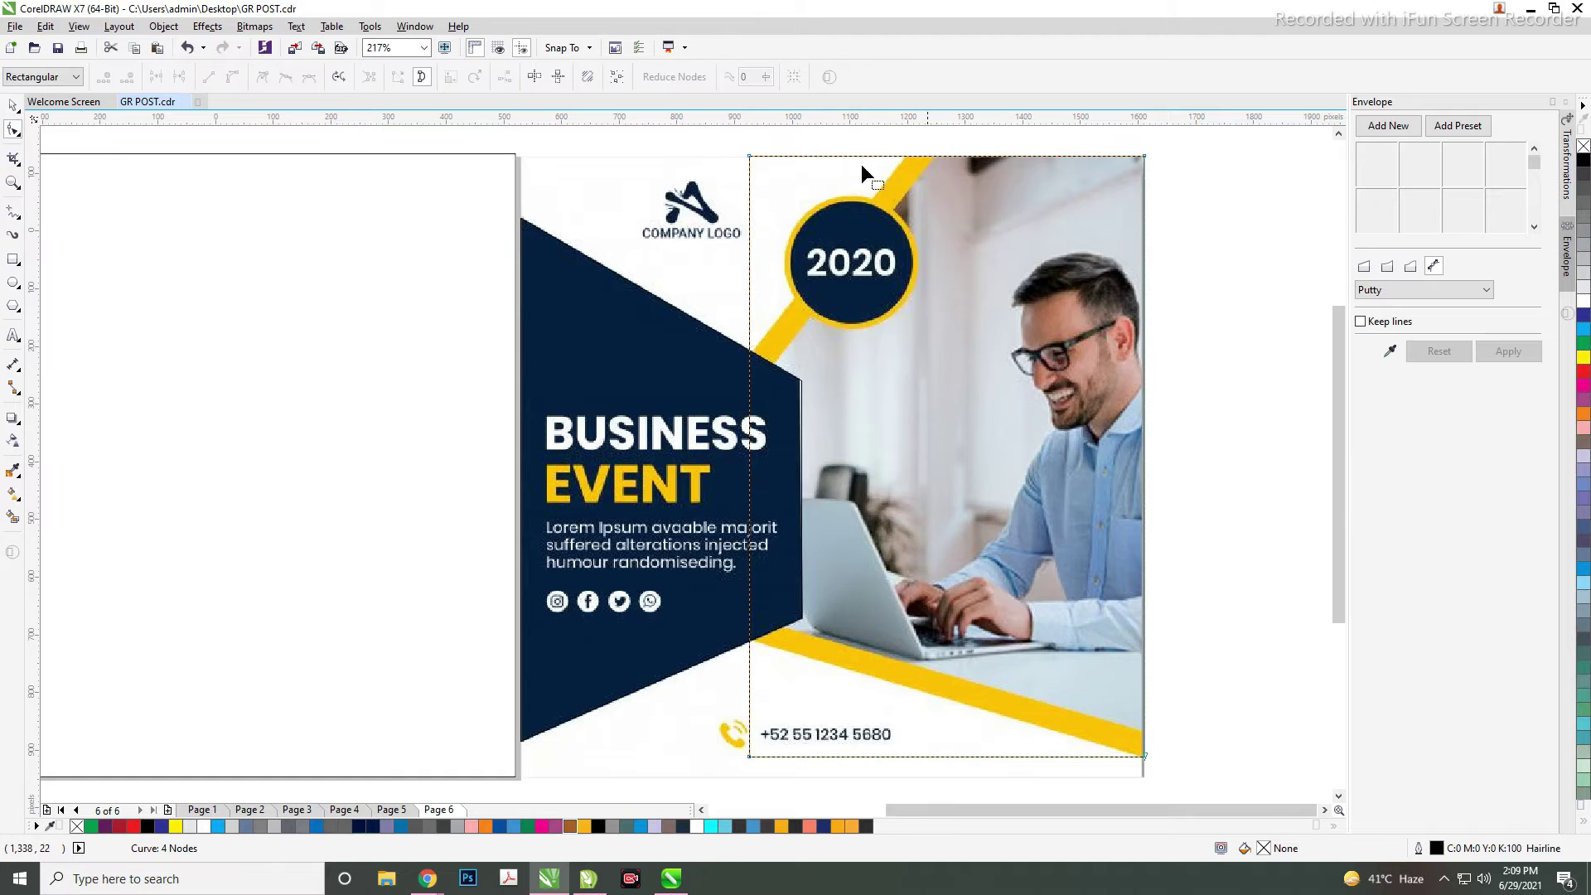
left_click_drag(749, 156, 904, 156)
double_click(849, 359)
left_click_drag(841, 359, 752, 352)
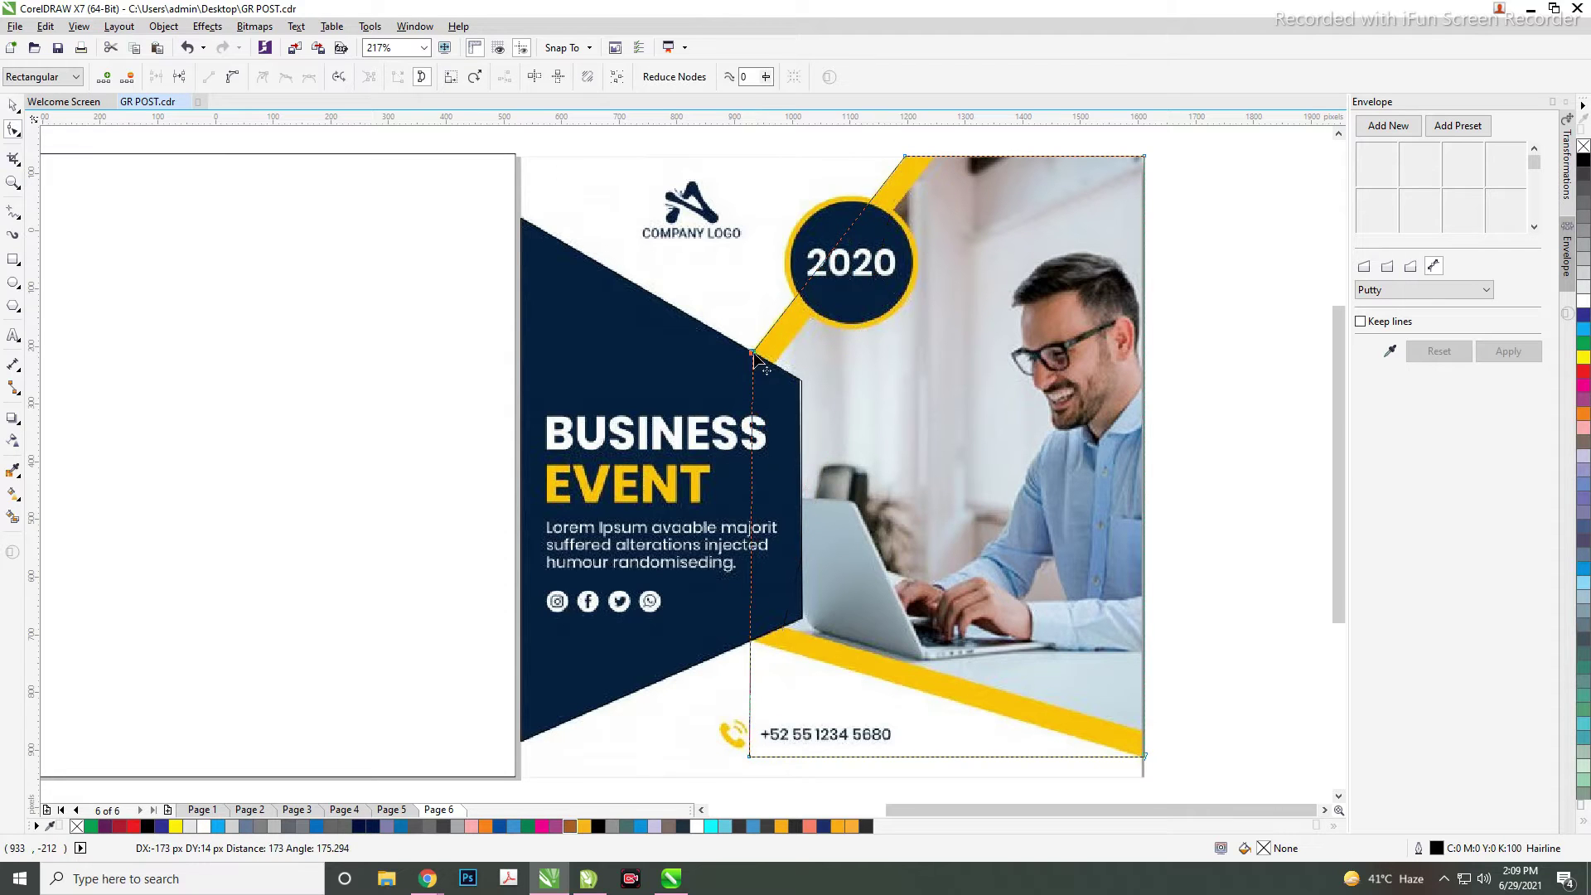
left_click_drag(748, 755, 753, 639)
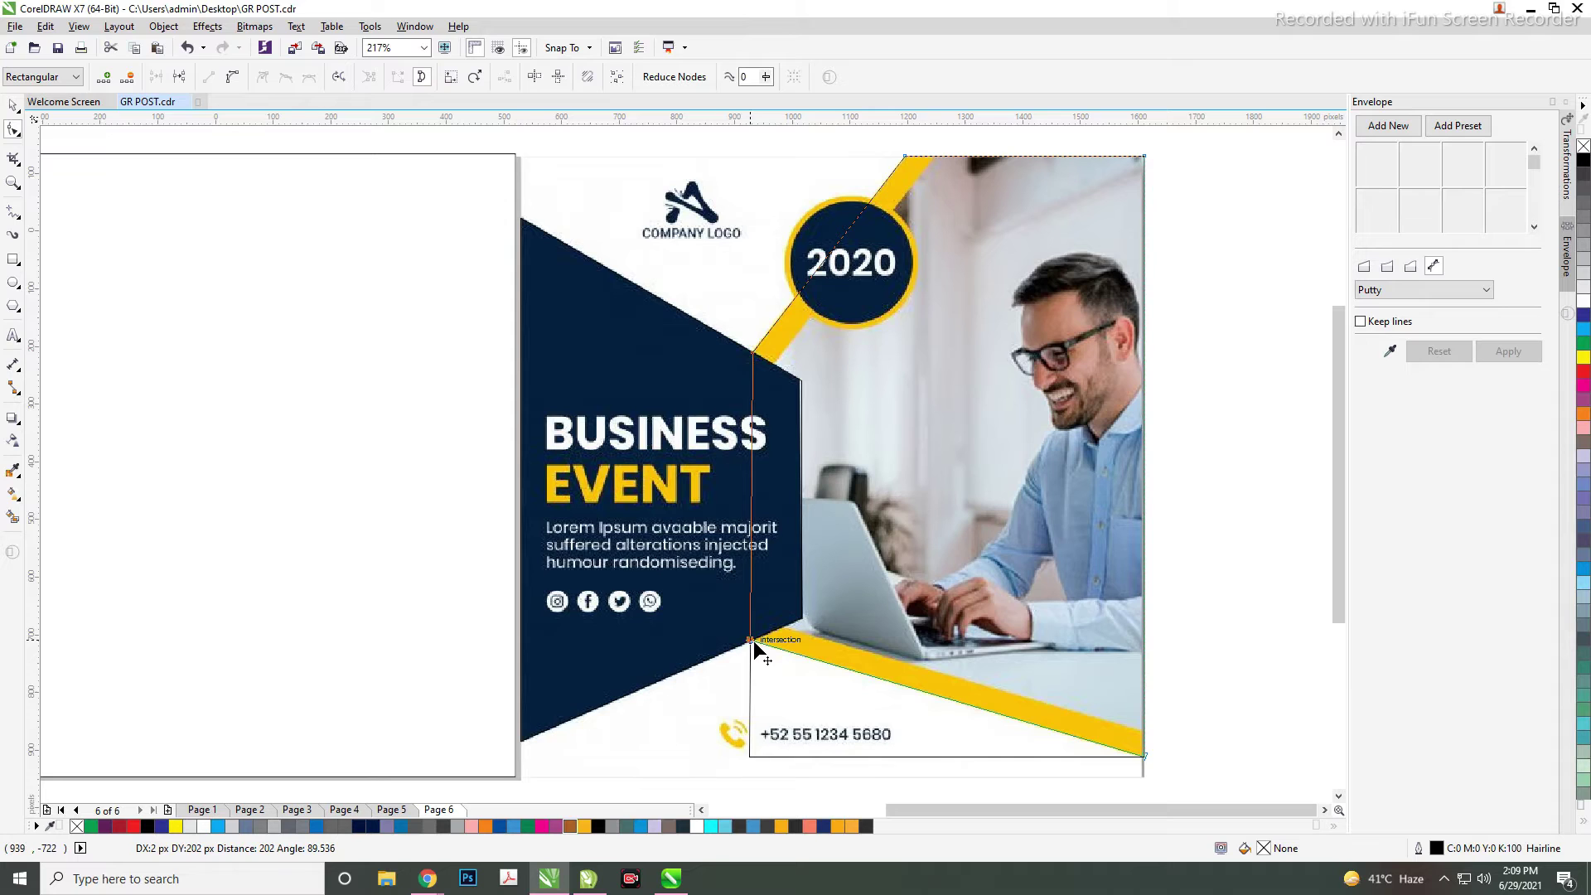
left_click_drag(753, 639, 753, 640)
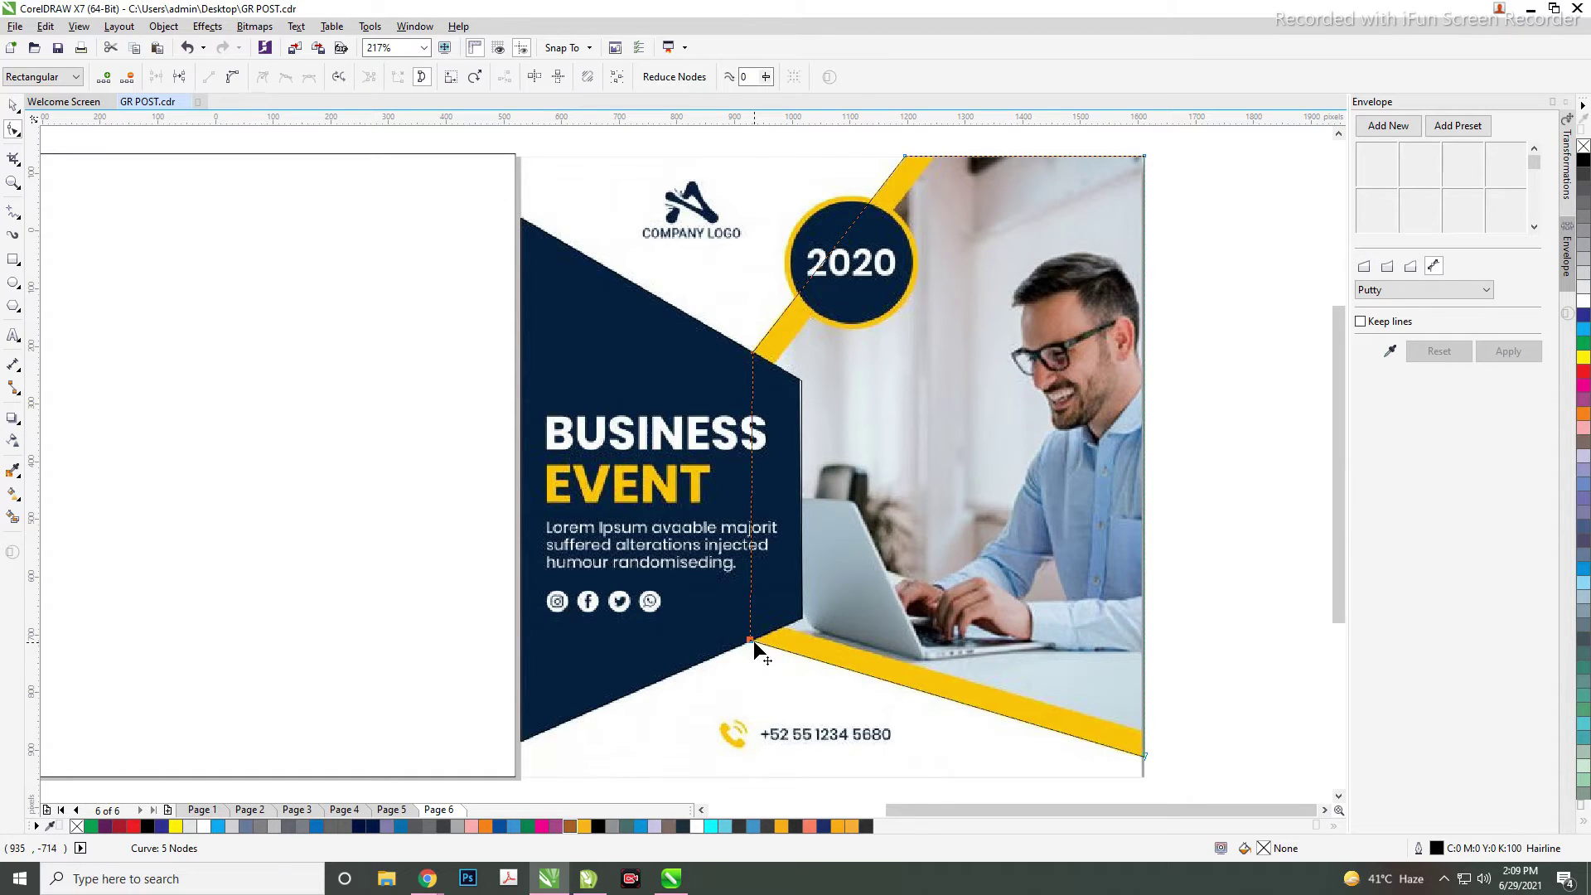
key("space")
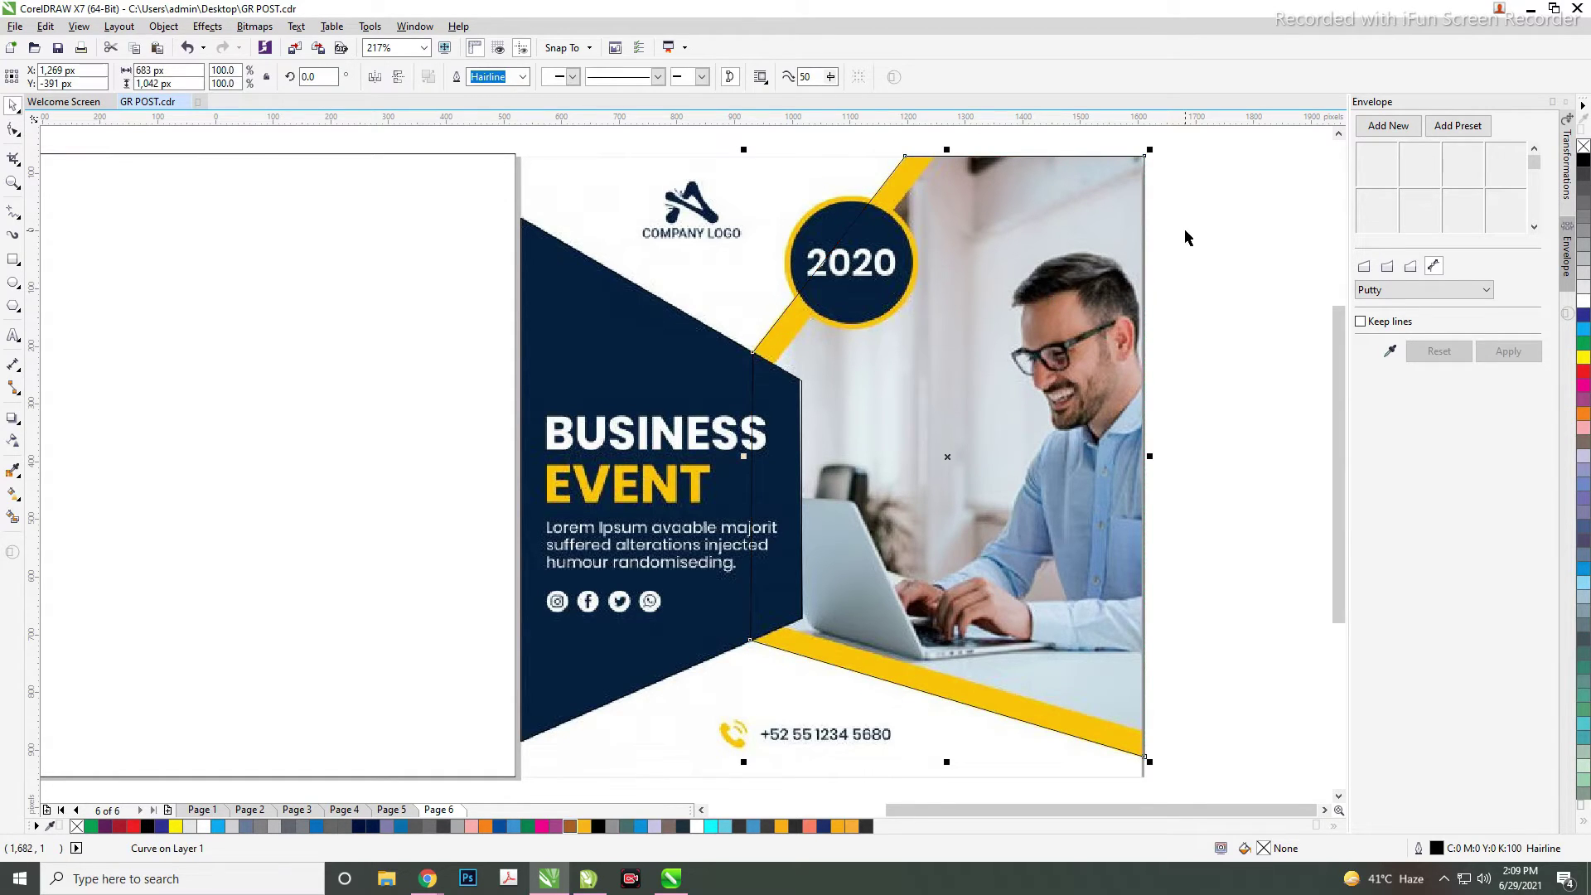
left_click(1184, 227)
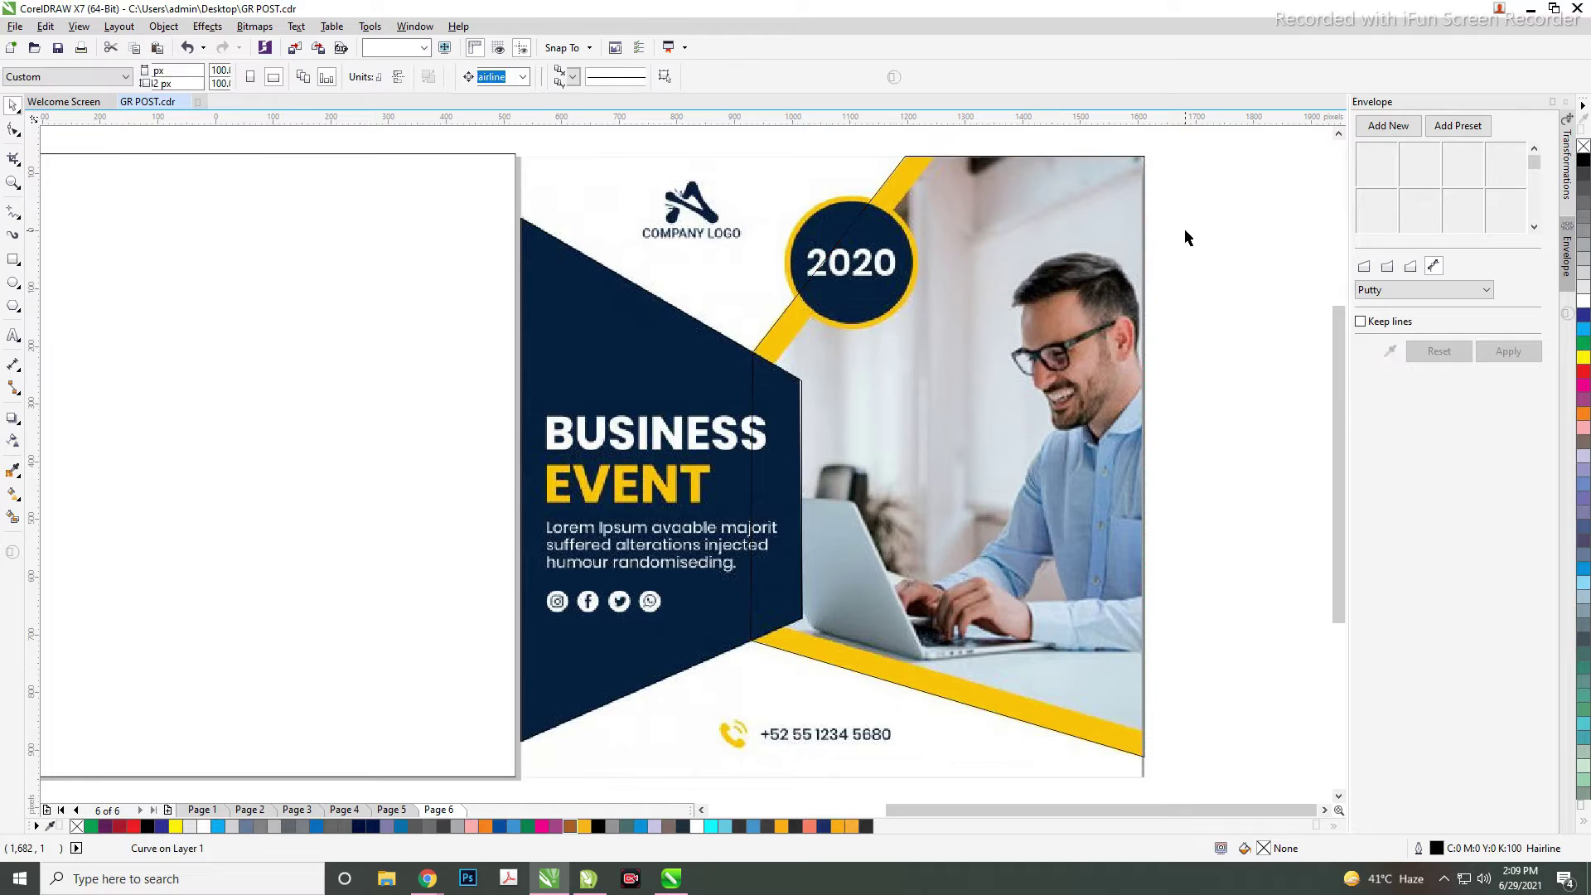
left_click(1110, 165)
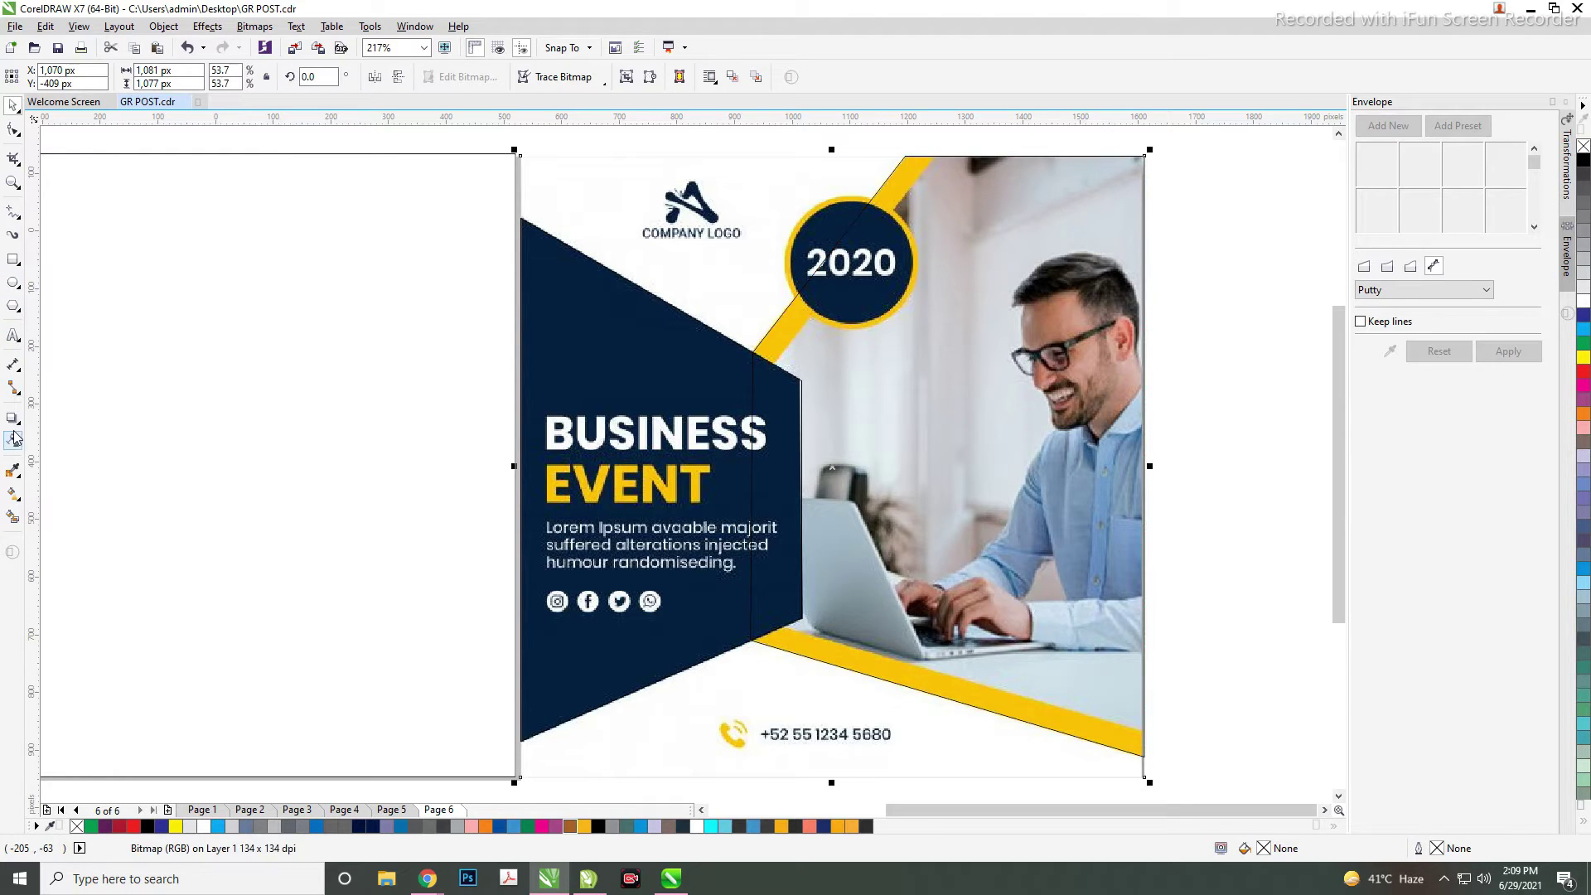
- Apply a one-step 42 px inside contour to the slanted photo-area shape
left_click(798, 153)
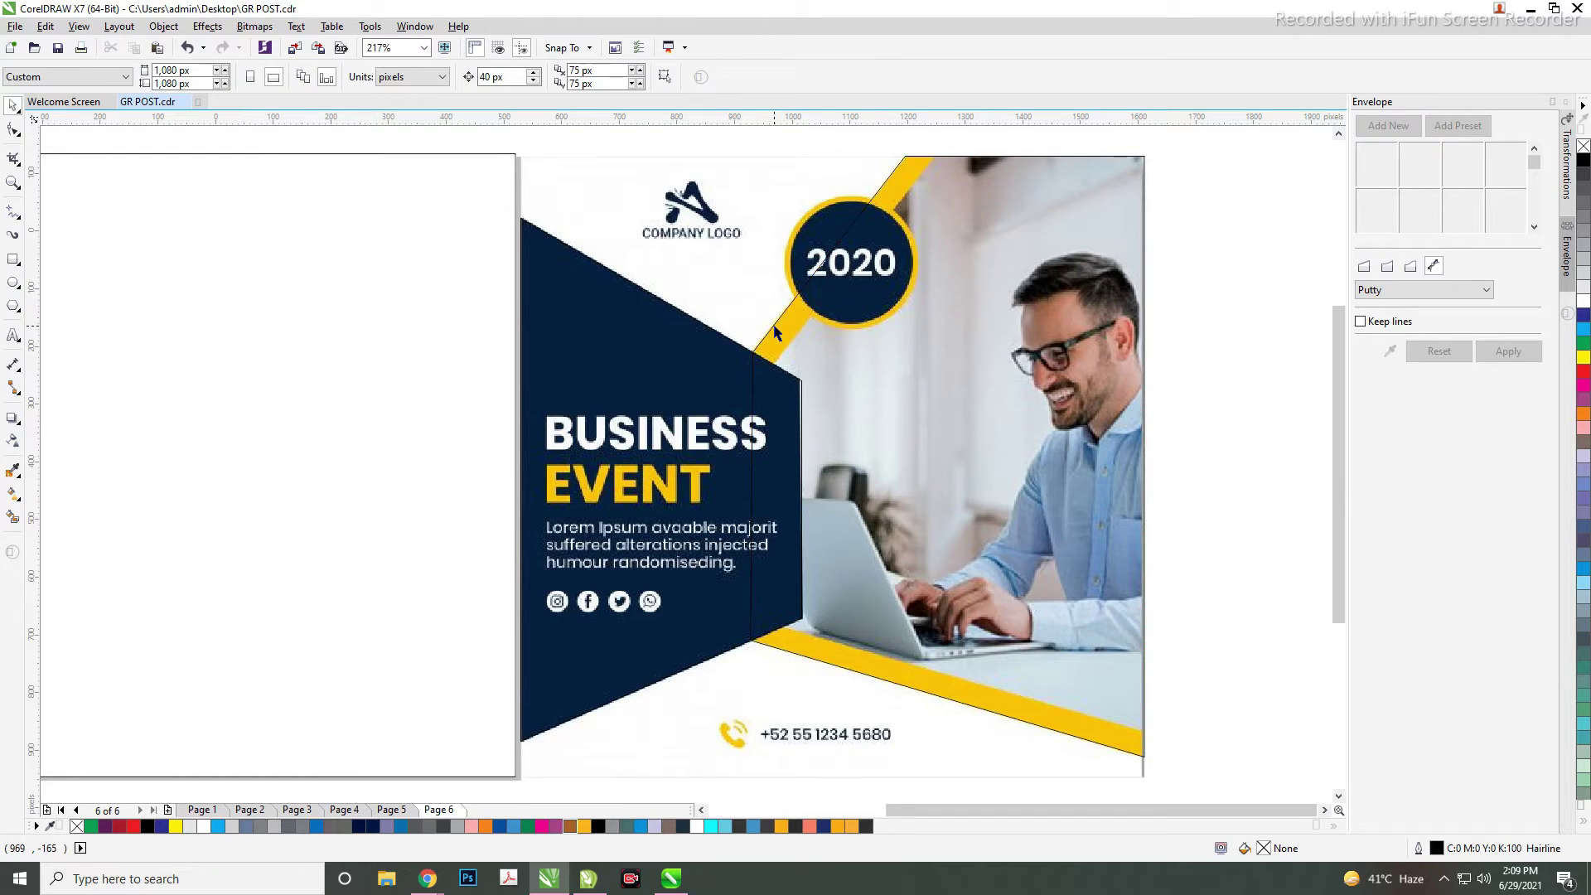
left_click(779, 335)
left_click(13, 419)
left_click(82, 435)
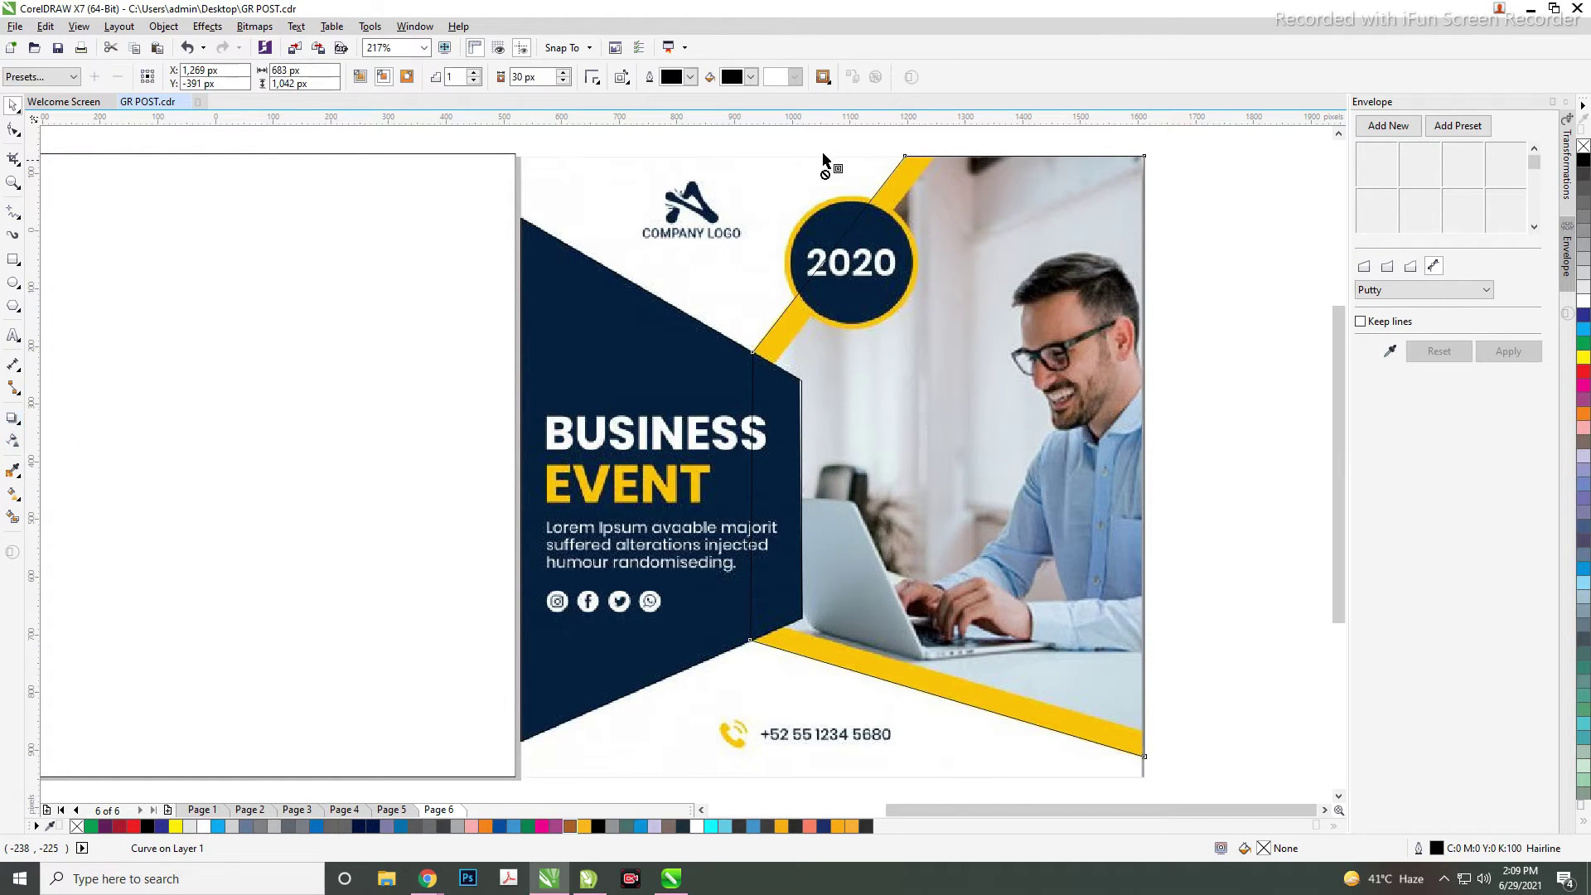
left_click_drag(907, 159, 934, 180)
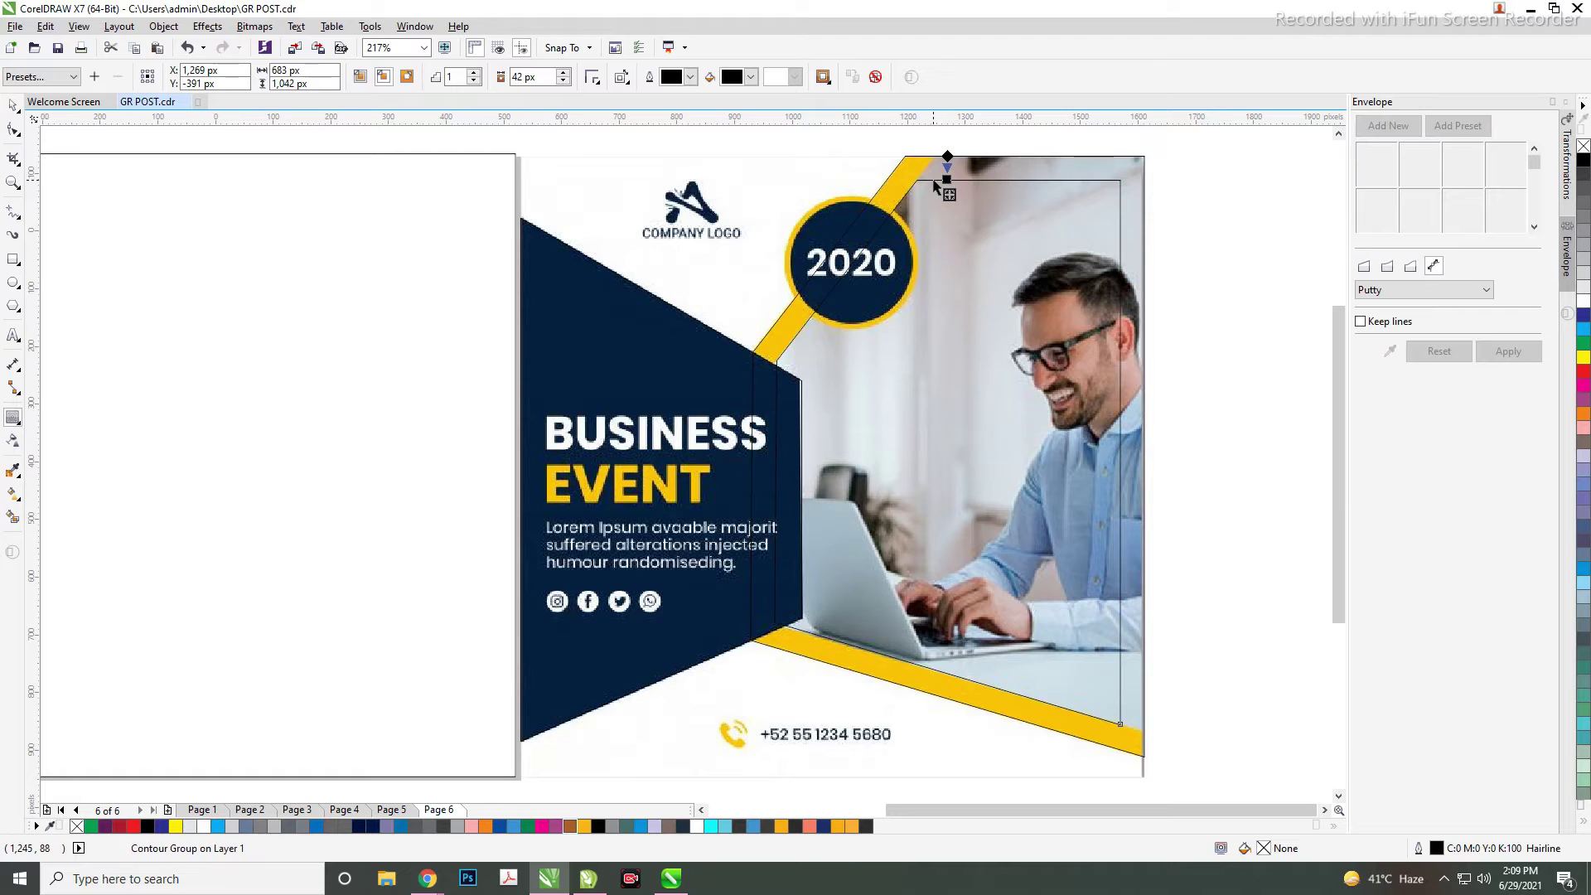
- Break the contour apart and stretch the inner outline's corners past the photo's top and right edges
key("Escape")
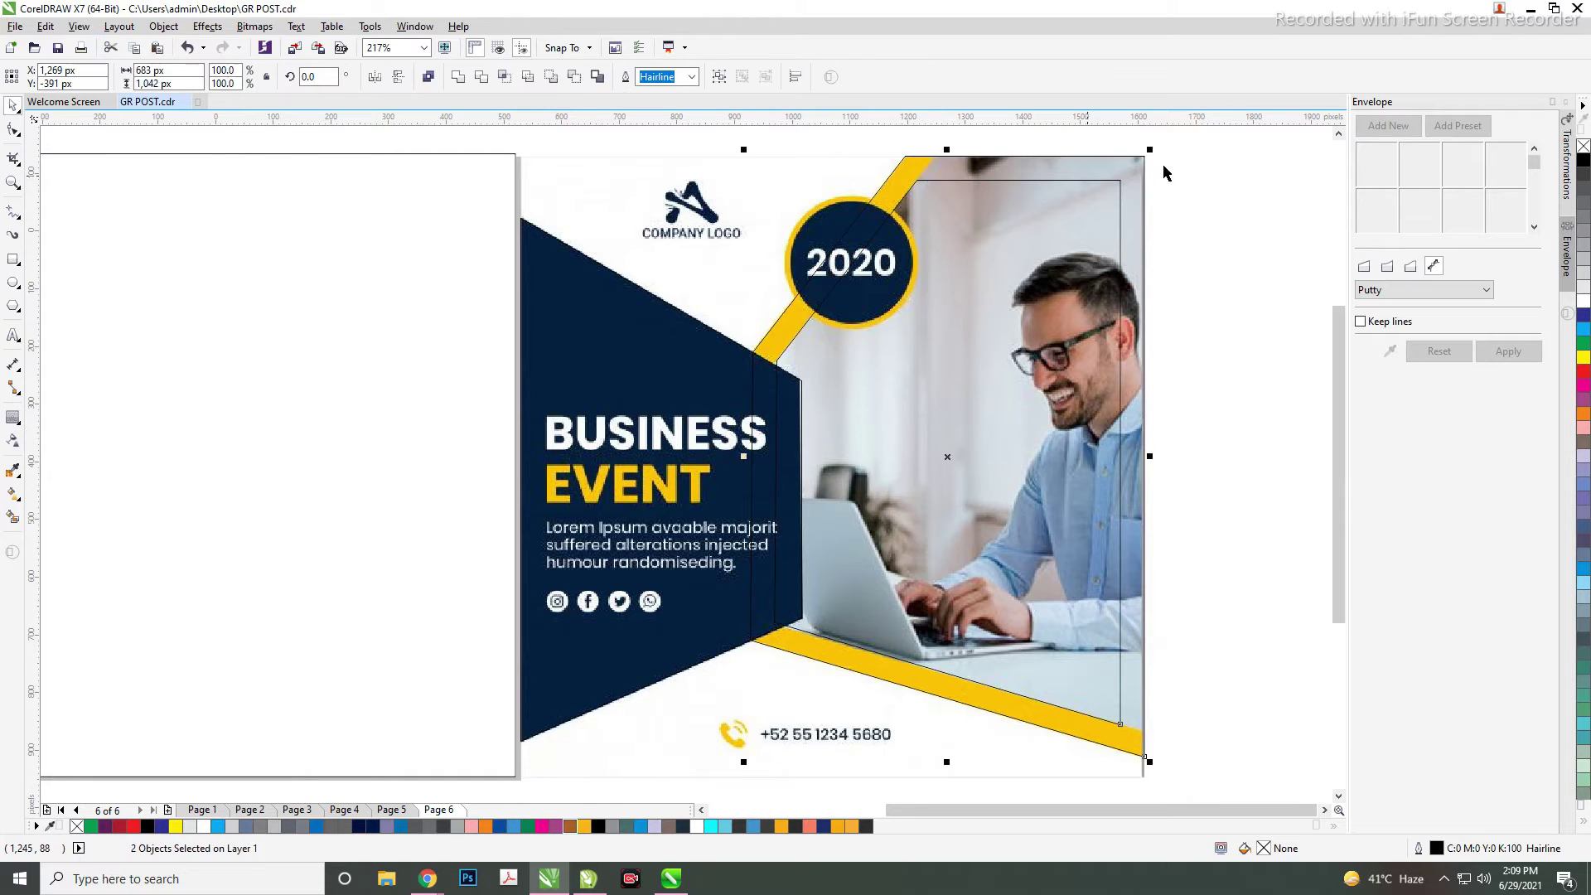
left_click(1114, 186)
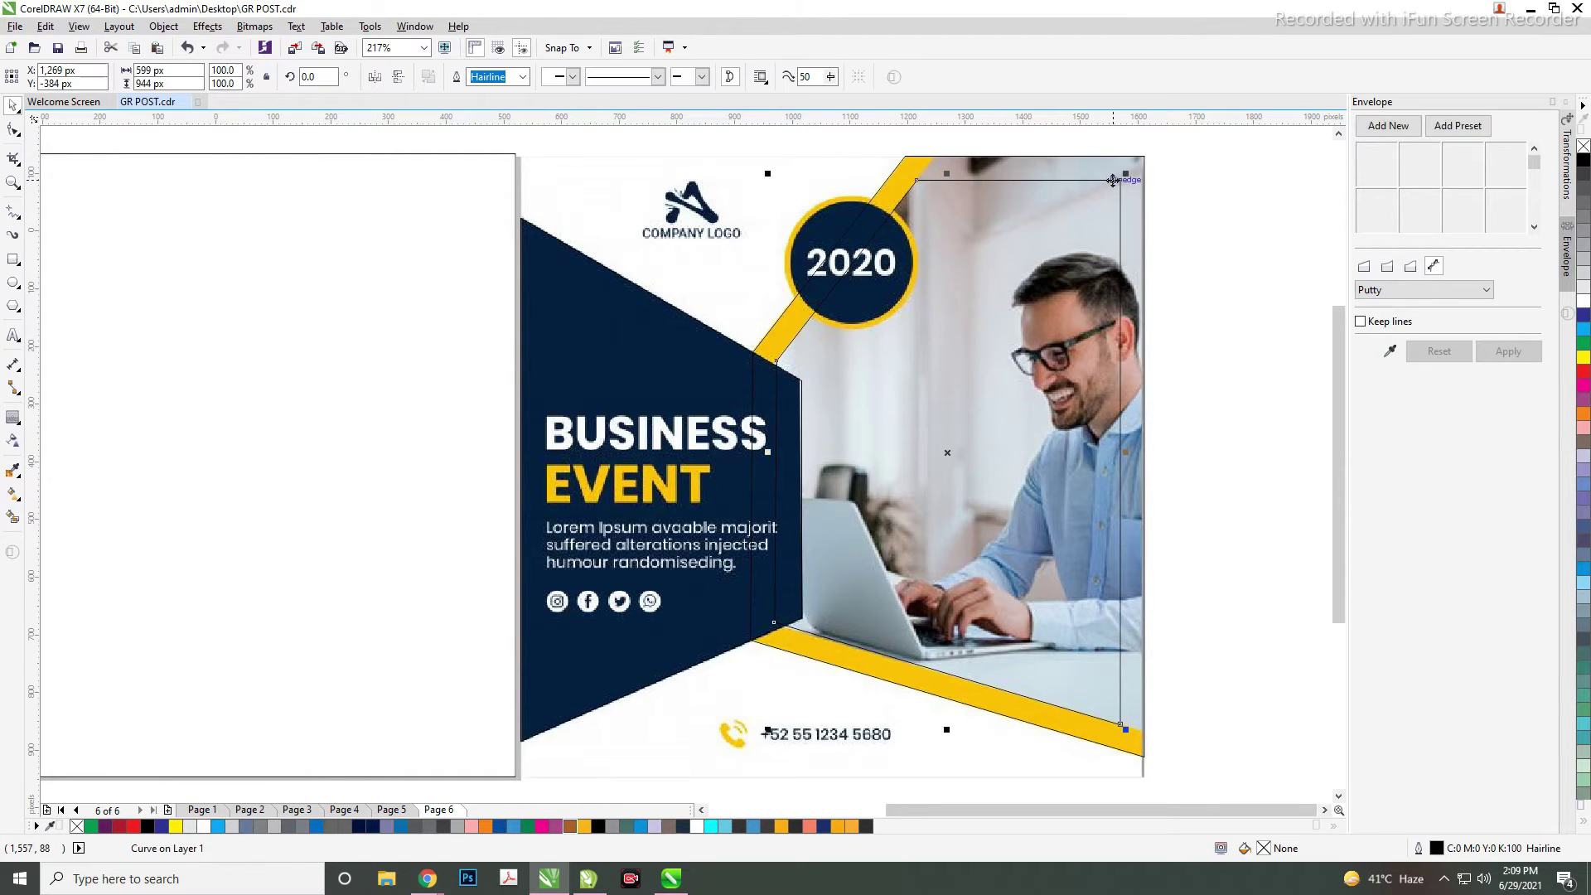
left_click(14, 130)
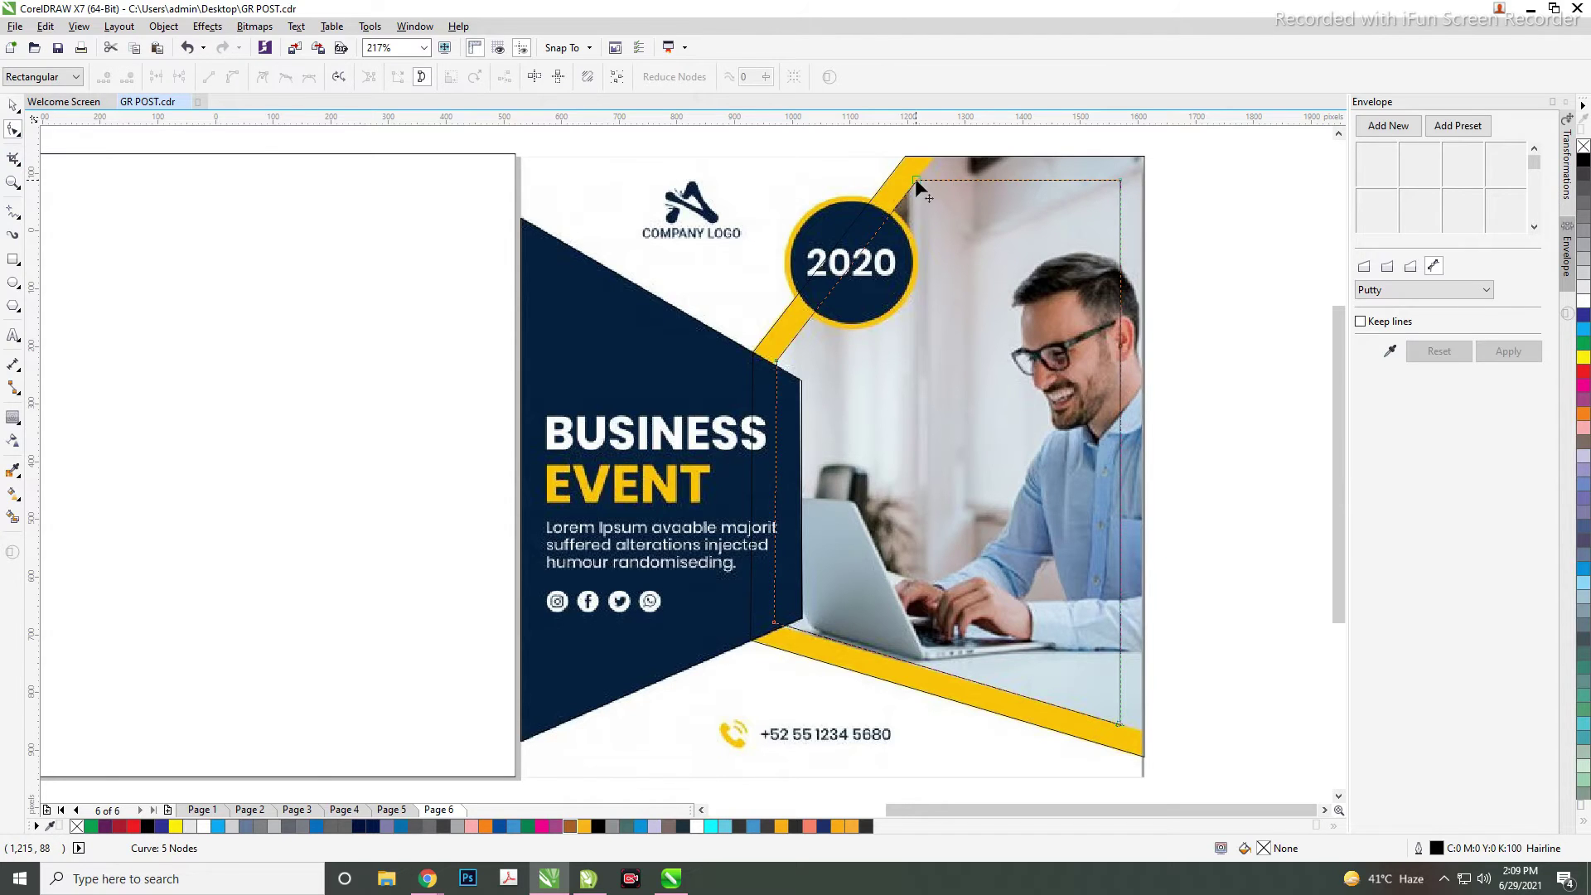
left_click_drag(923, 170, 937, 155)
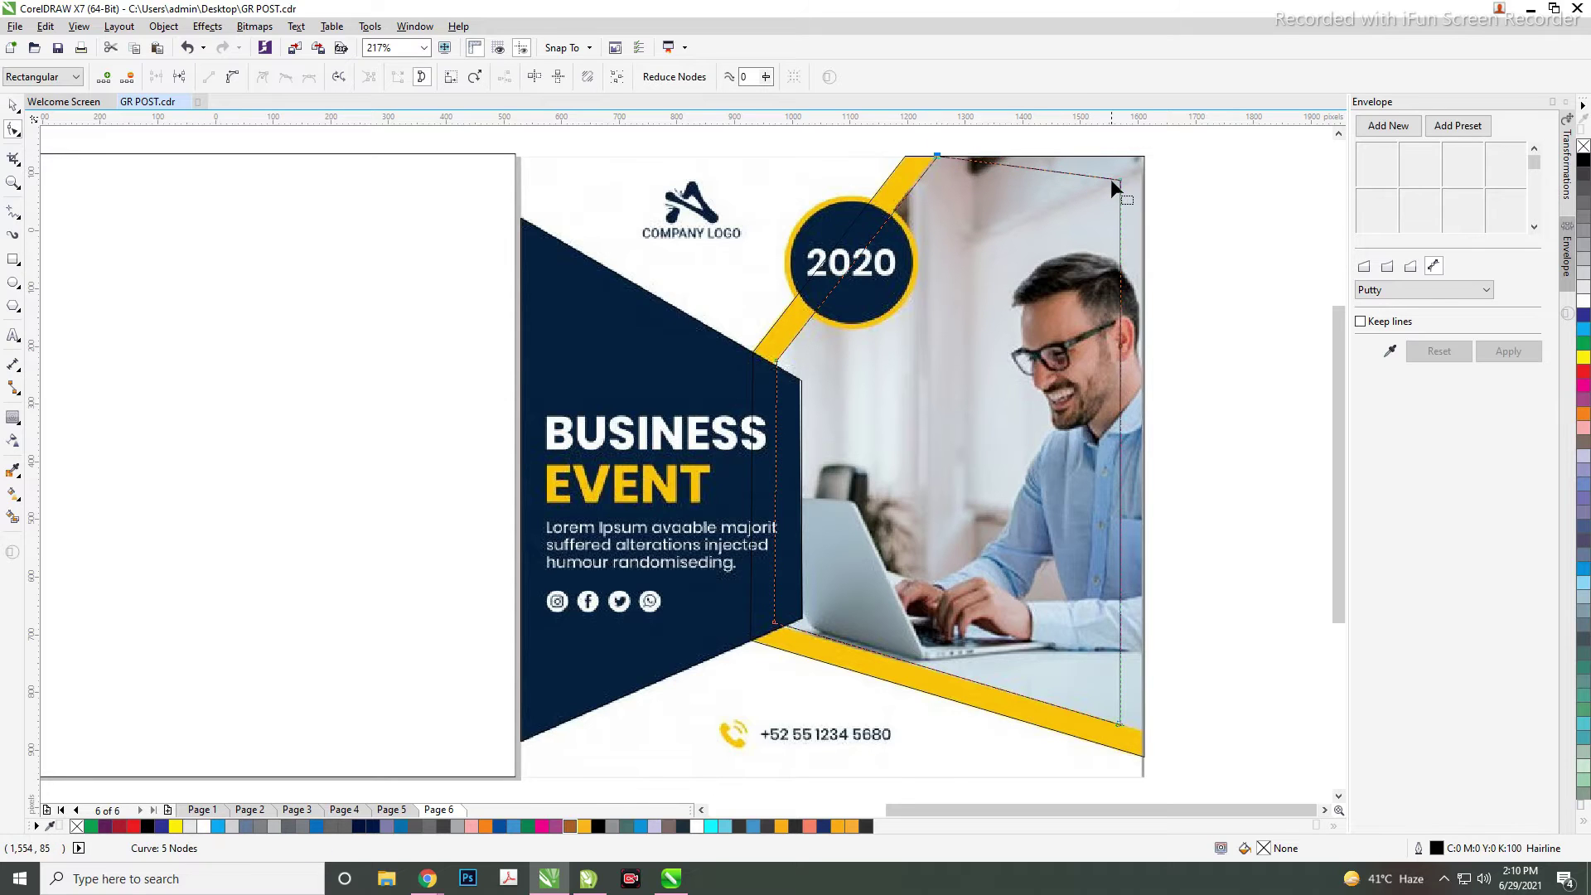
left_click_drag(1118, 181, 1154, 146)
left_click_drag(936, 155, 945, 143)
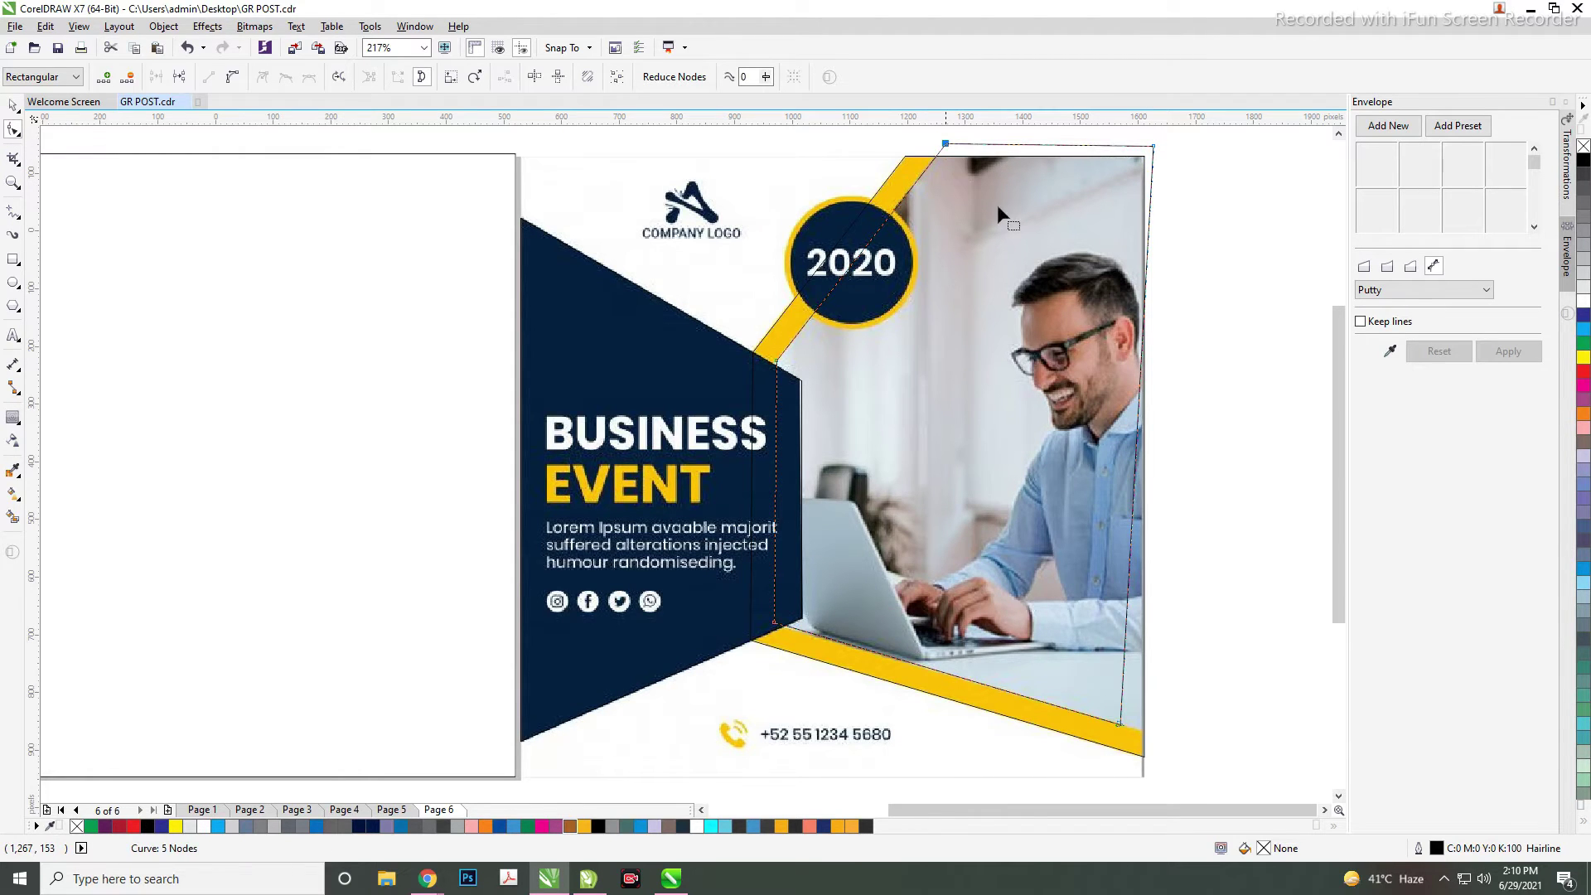
left_click_drag(1119, 728, 1160, 734)
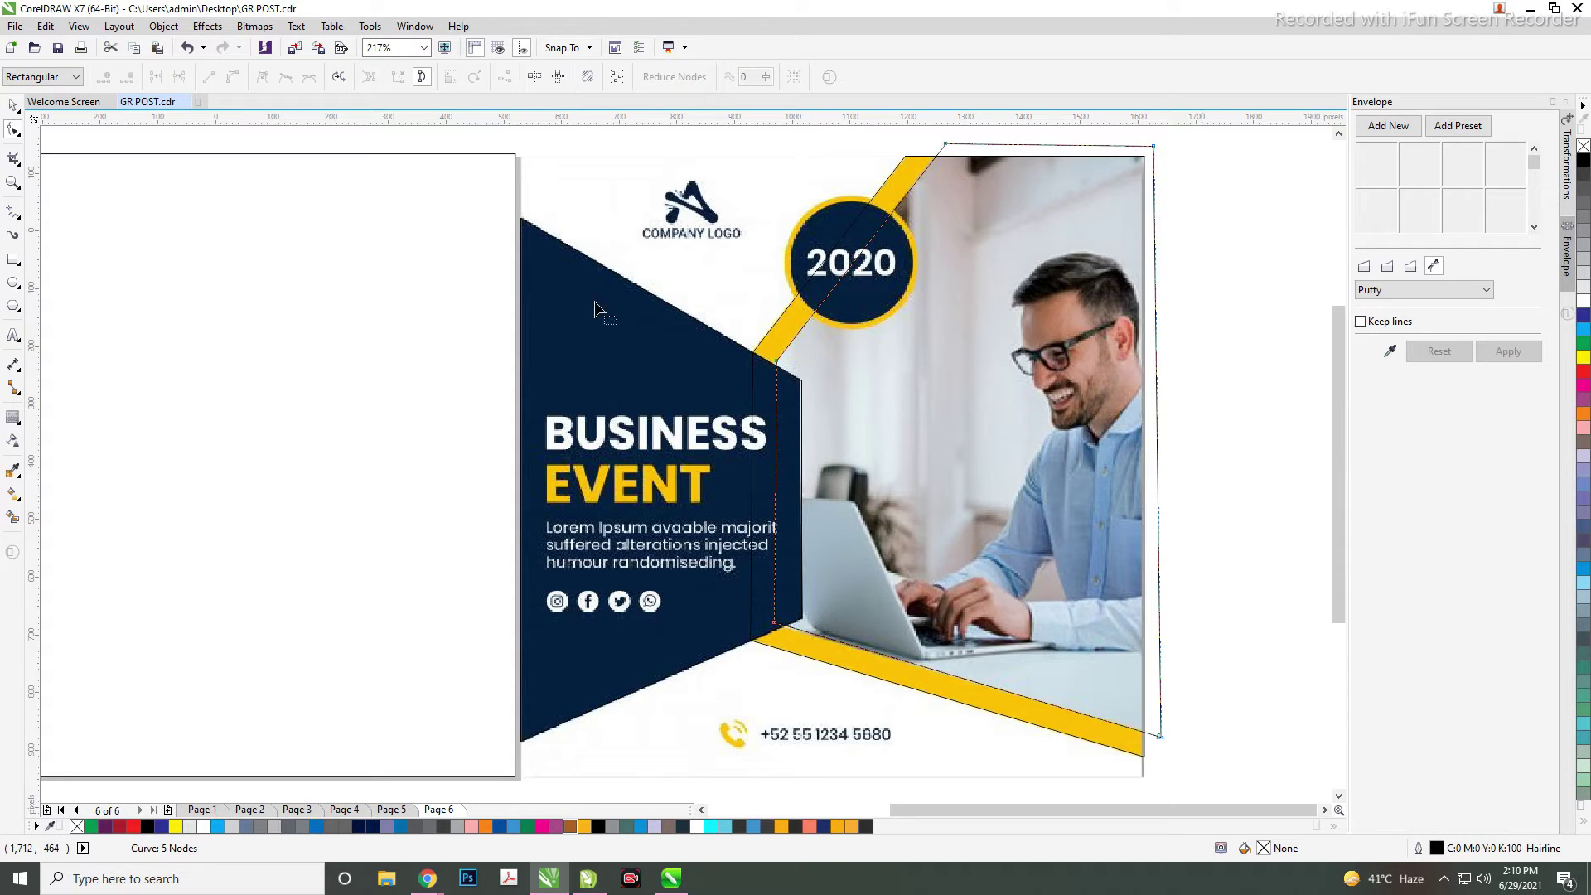
key("space")
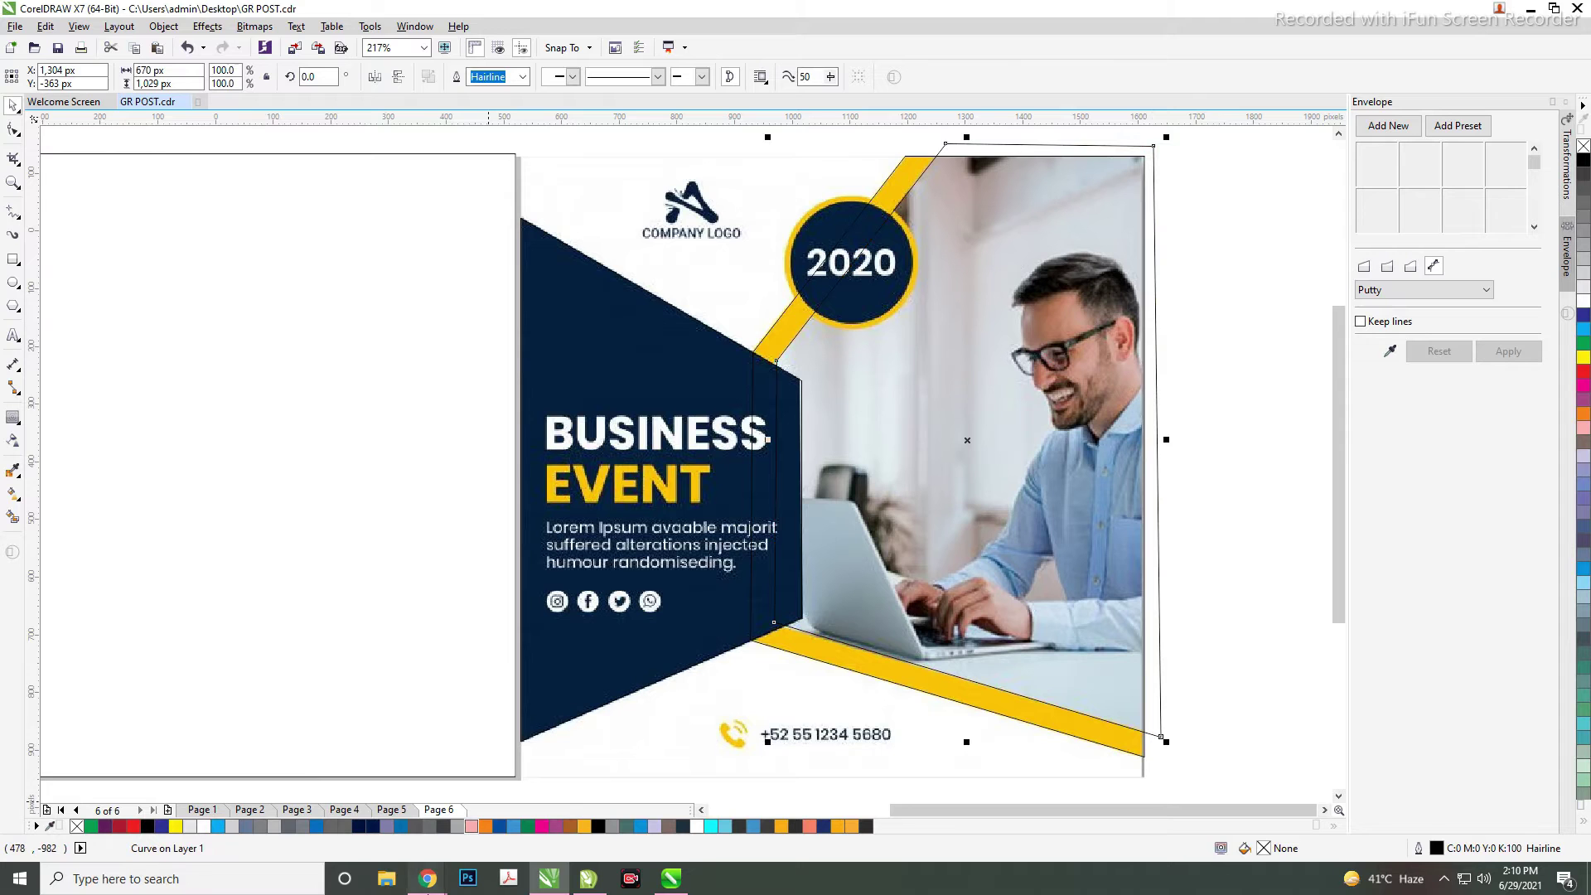
left_click(428, 878)
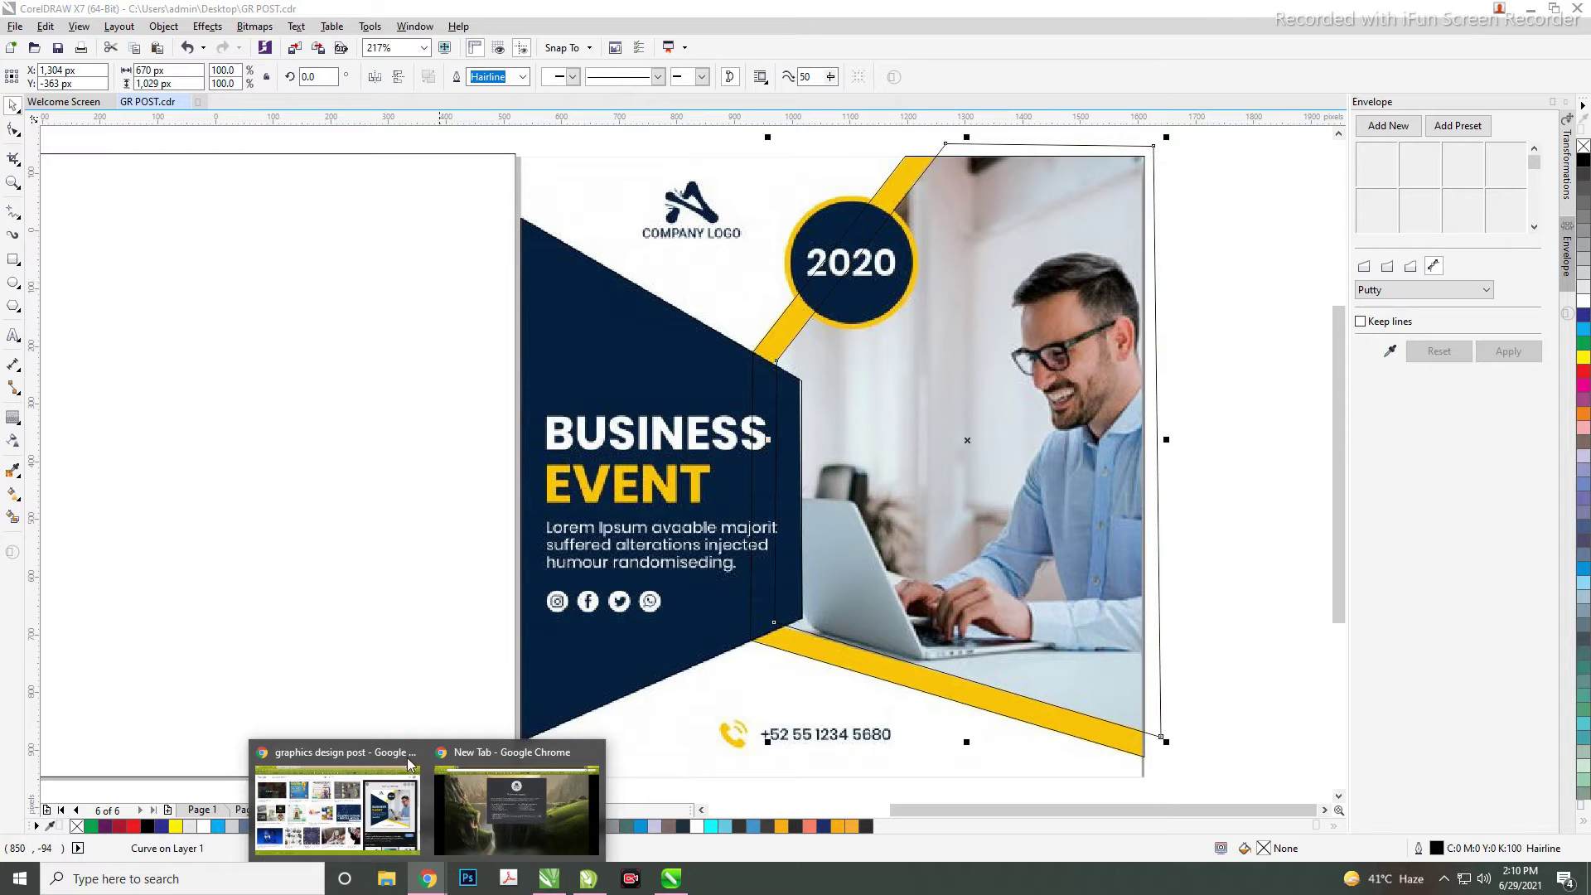
- Search Google Images for 'MODEL GIRL PNG' and browse the results
left_click(340, 752)
left_click_drag(303, 111, 141, 152)
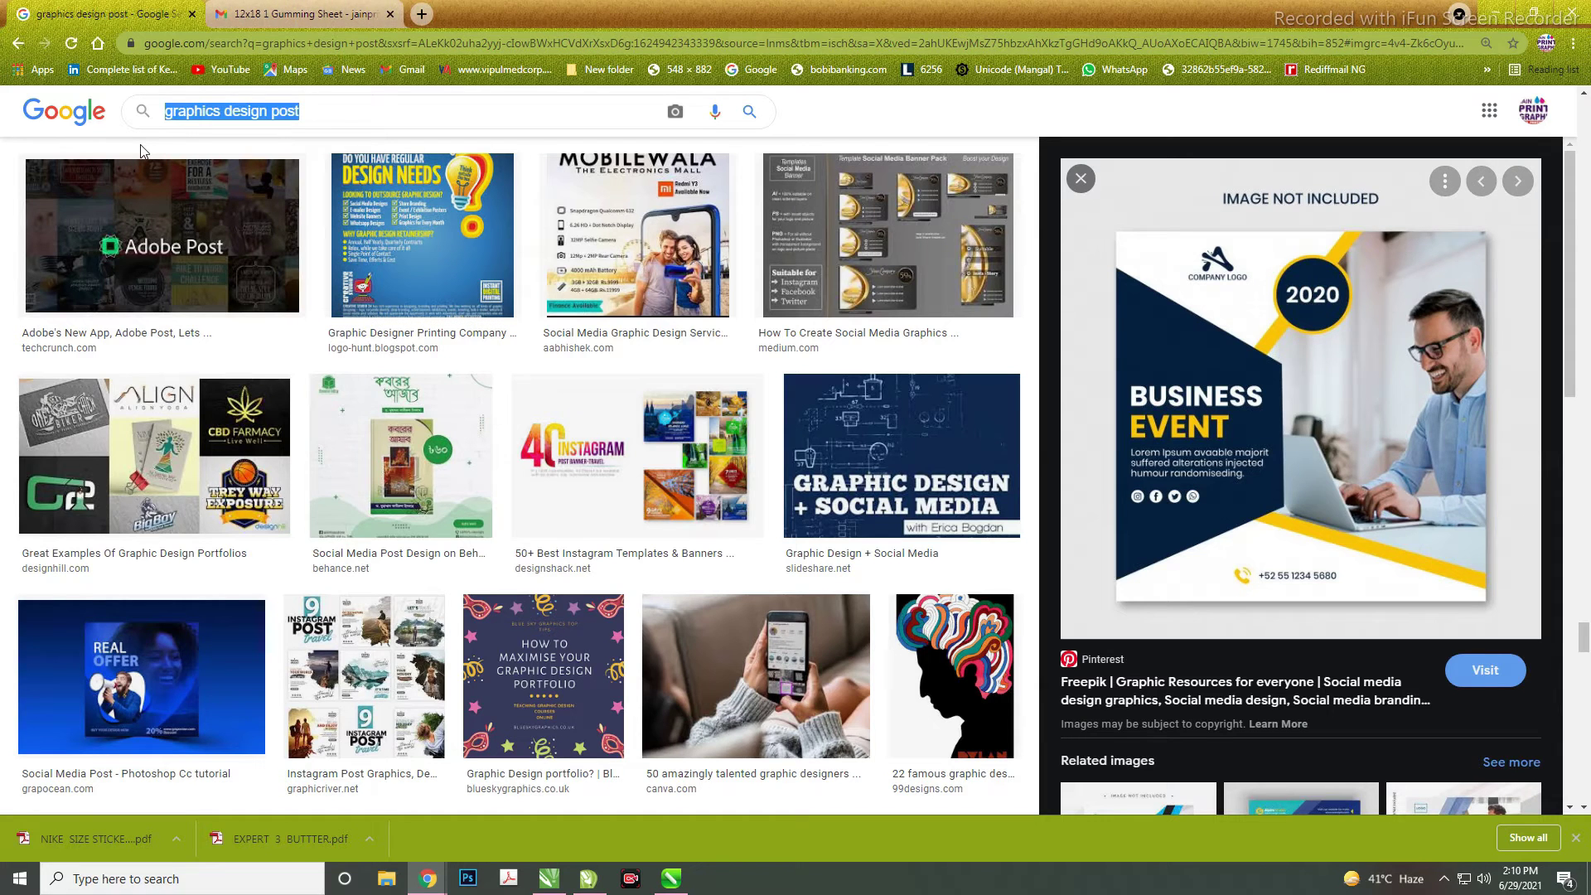
type("MODEL GIRL PNG")
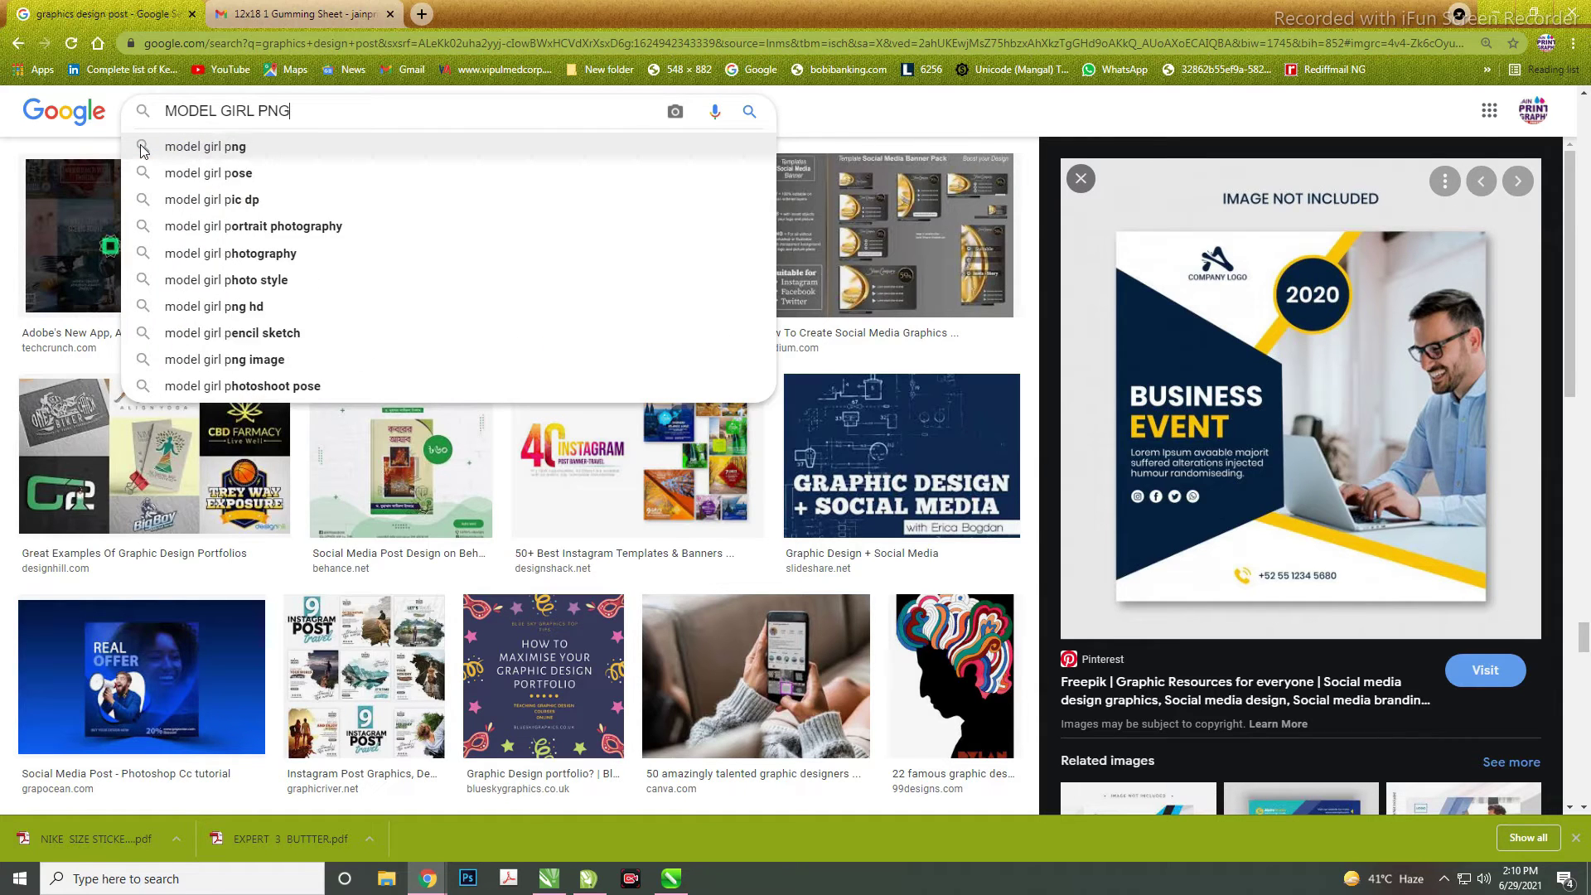
key("Return")
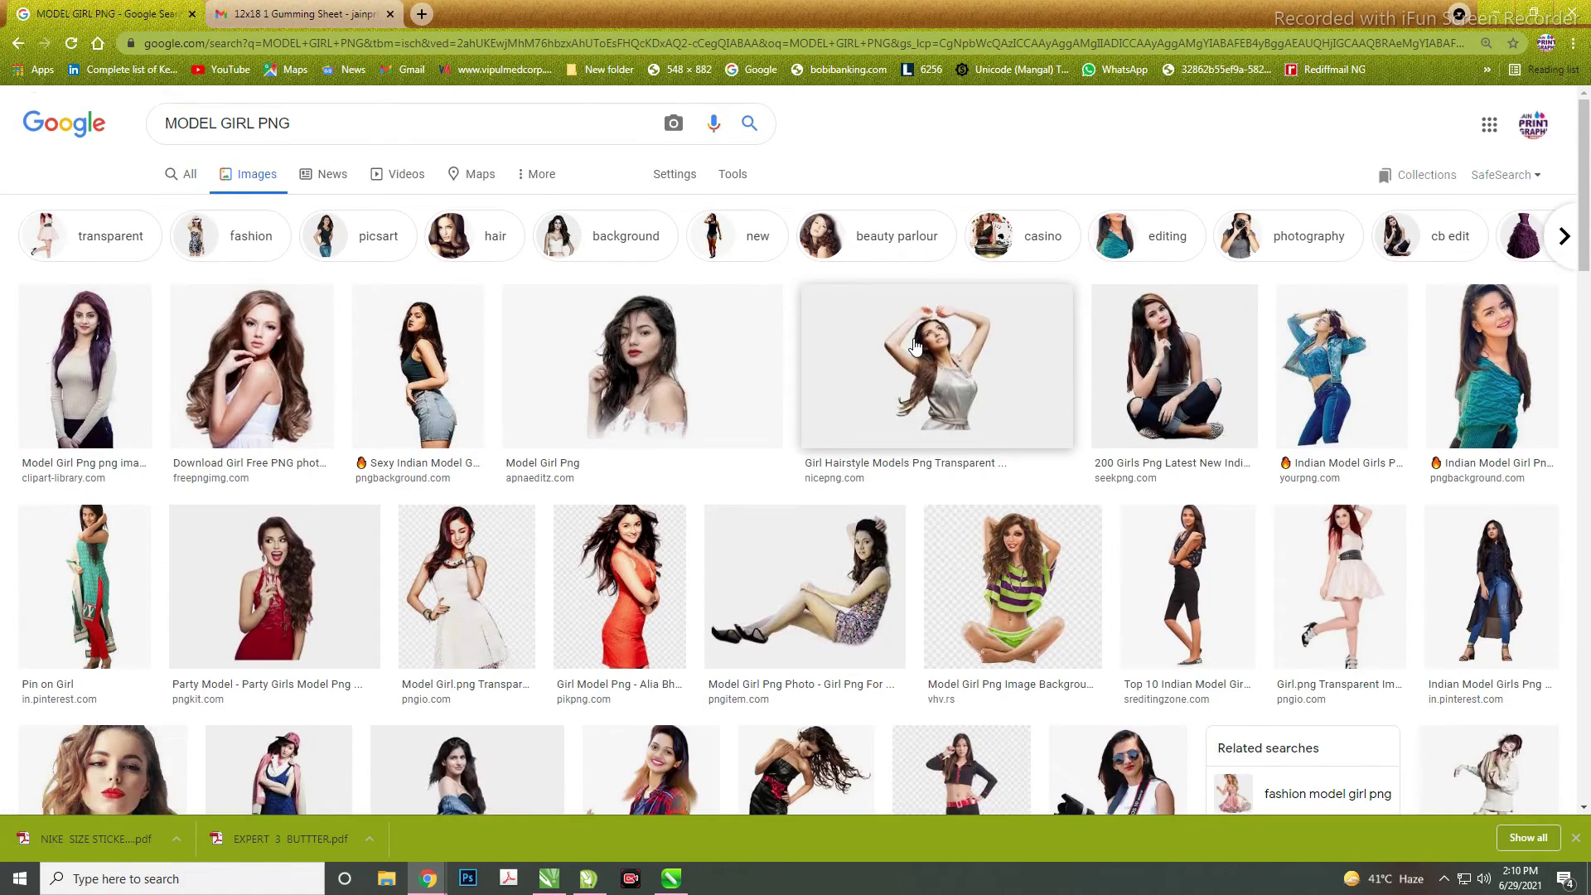
scroll(914, 346, "down", 5)
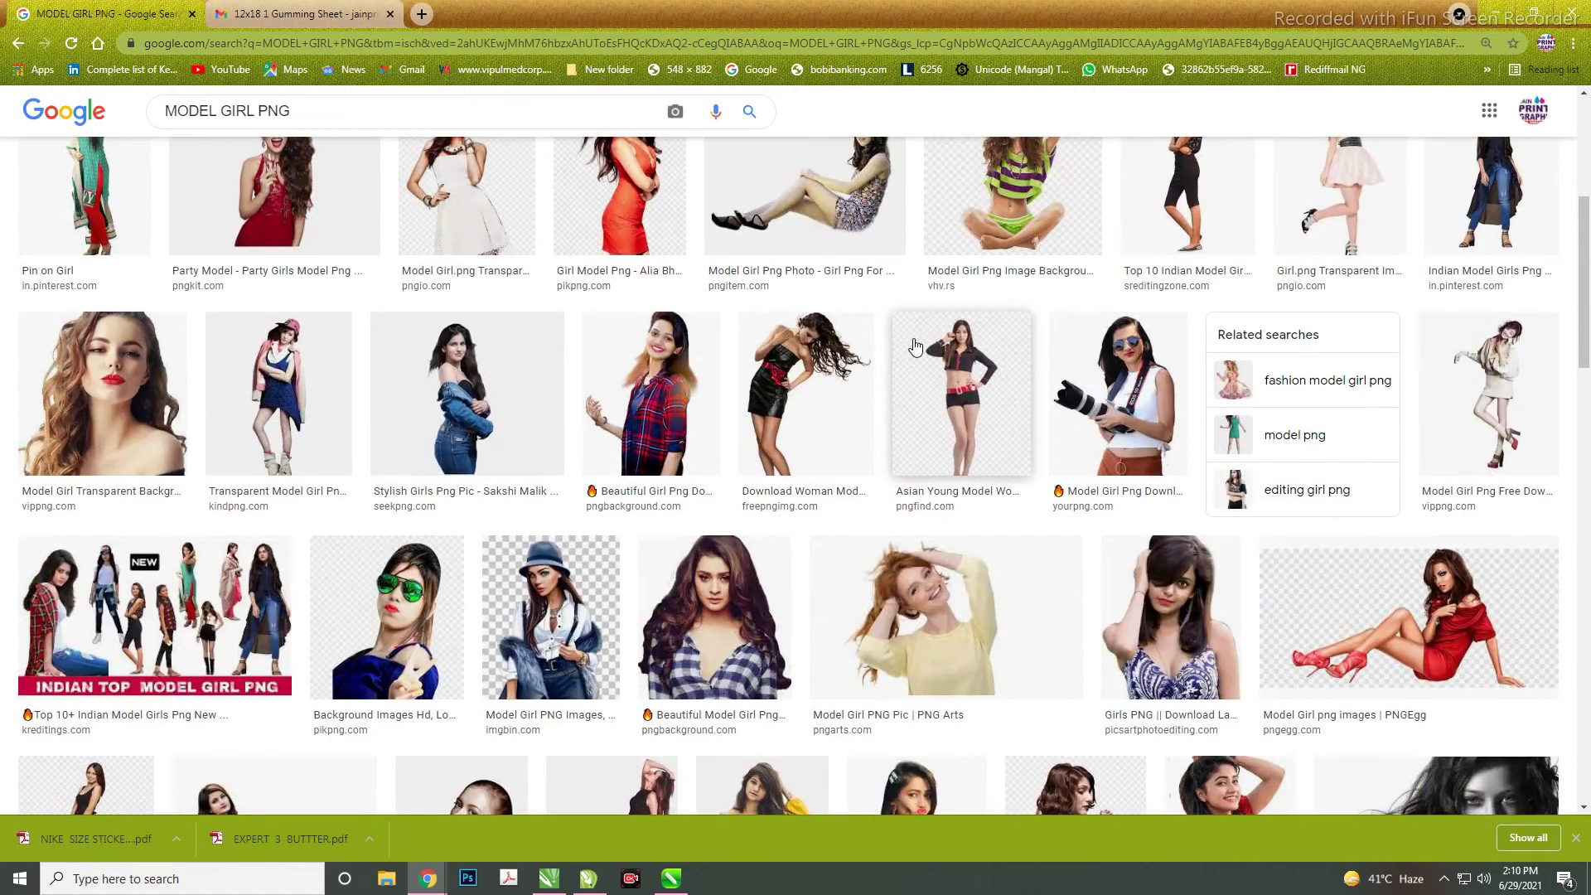
scroll(915, 346, "down", 4)
- Search 'FASHION MODEL' and copy the photo of the model in the red feather dress
left_click_drag(290, 111, 129, 118)
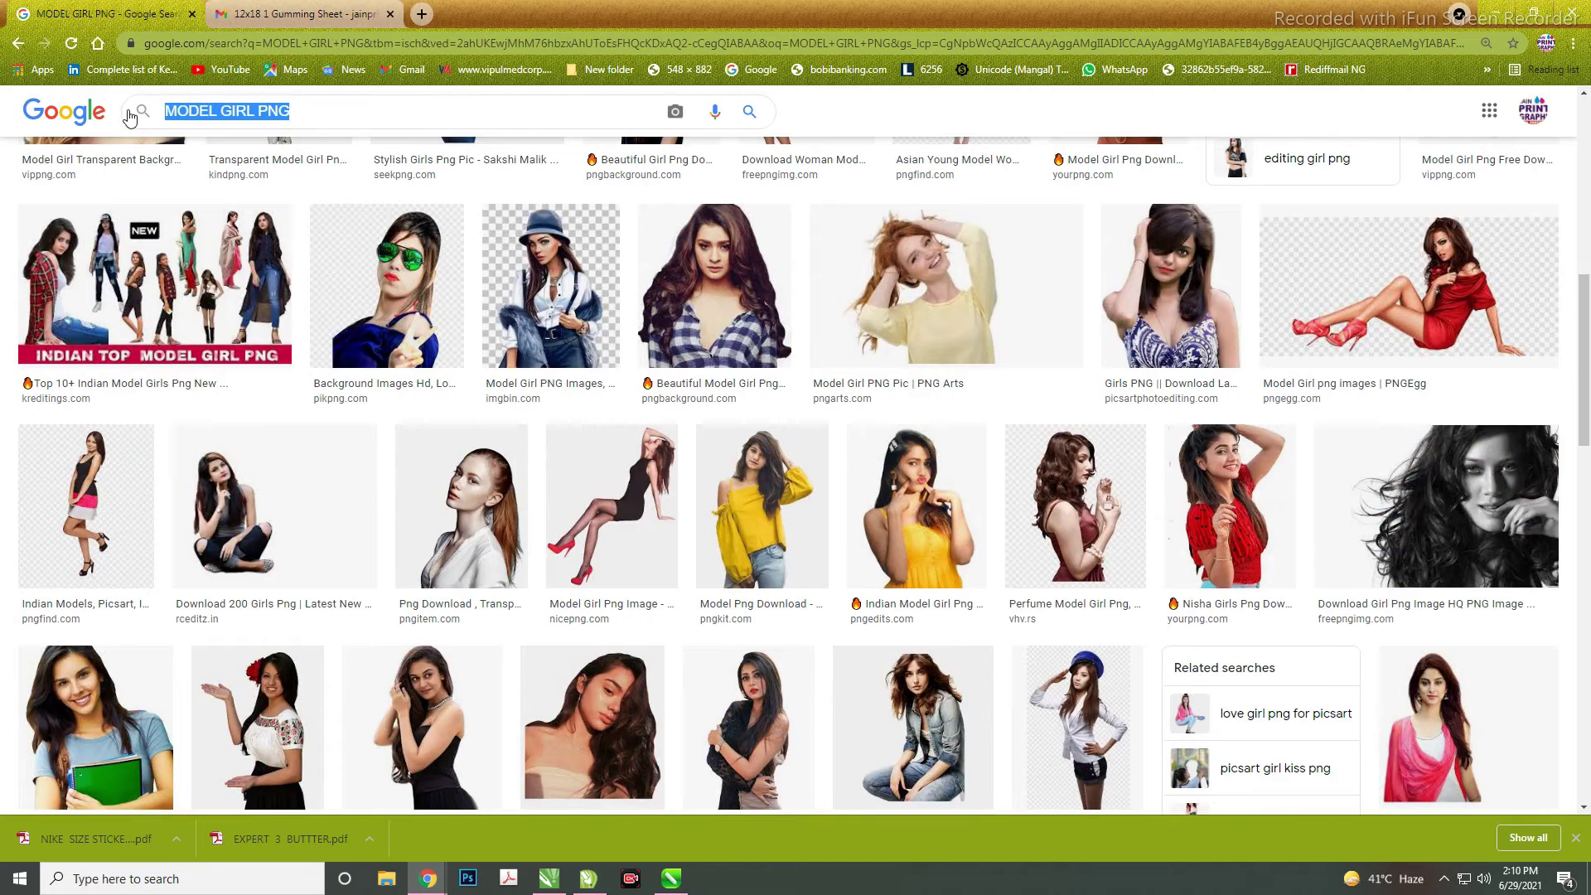
type("FASHION MODEL")
key("Return")
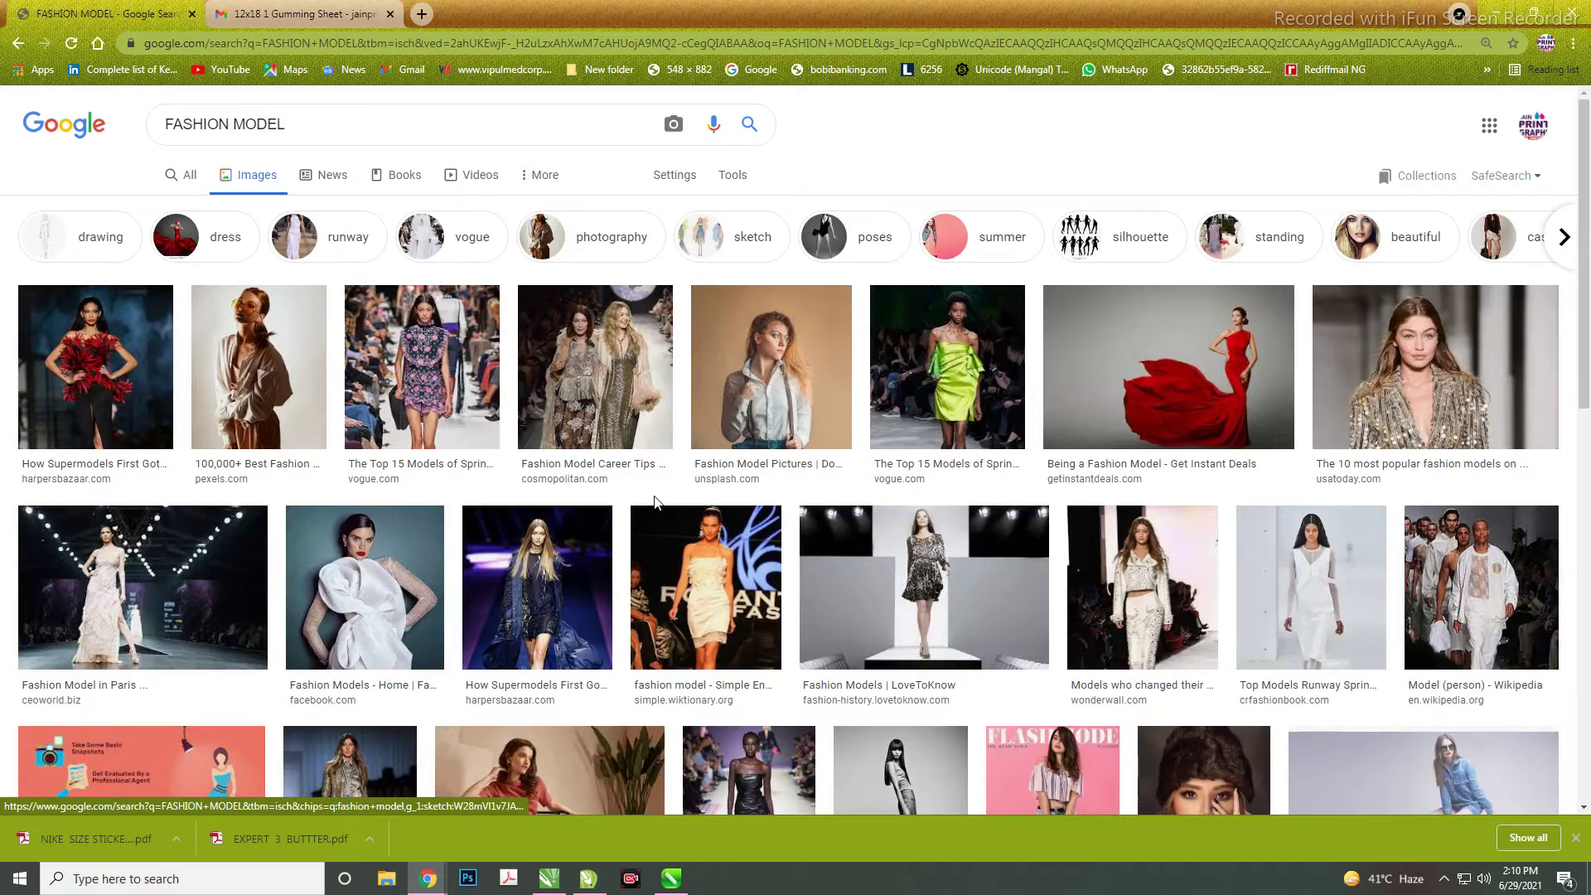
scroll(654, 502, "down", 1)
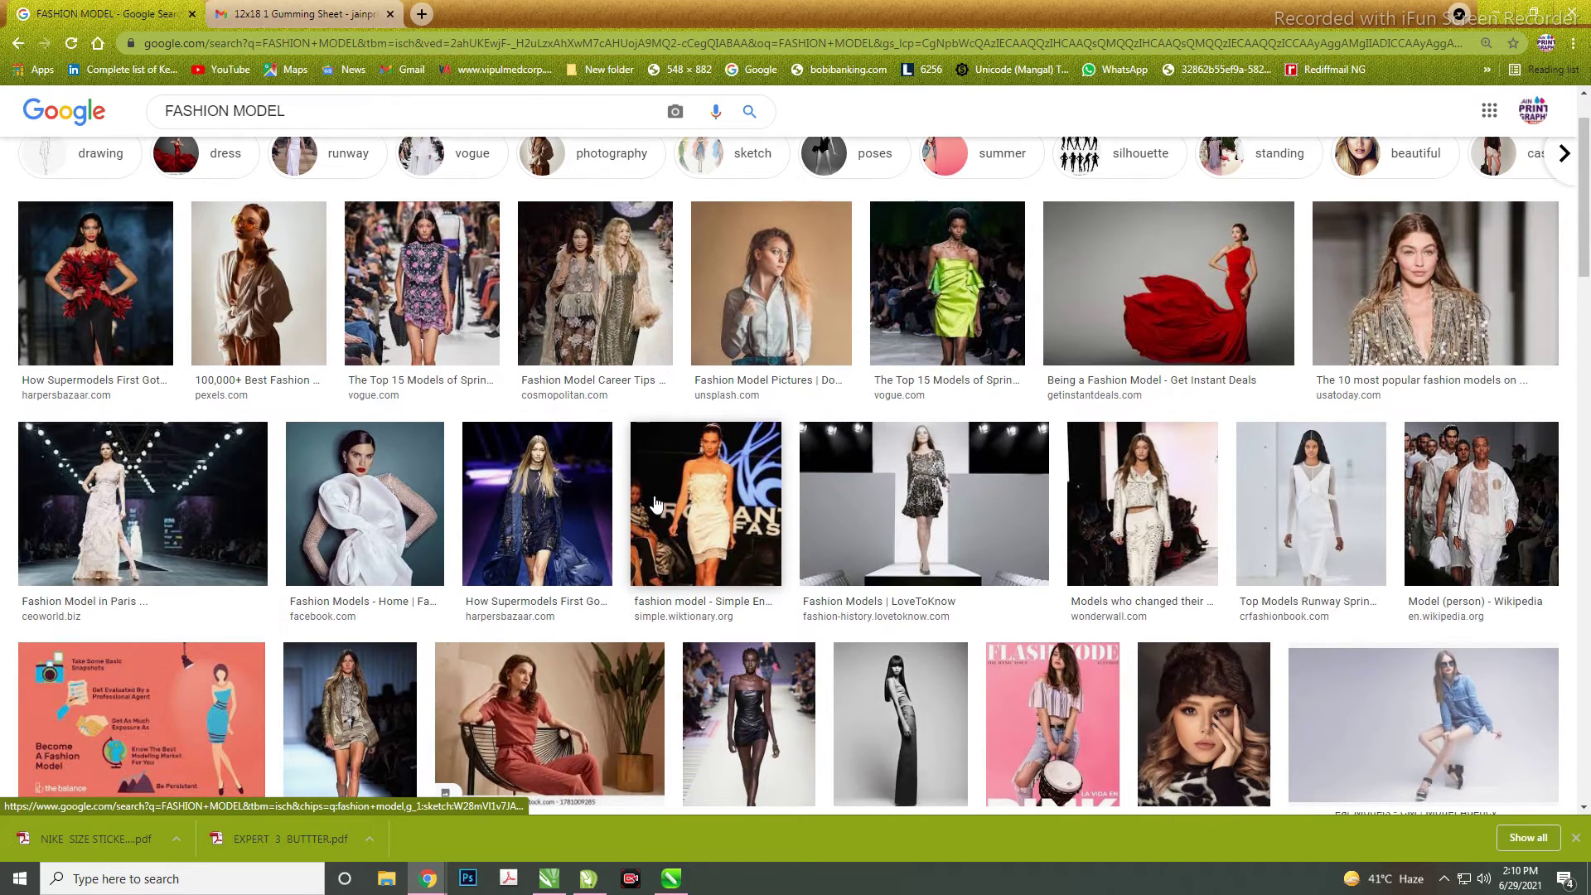
scroll(1209, 675, "down", 1)
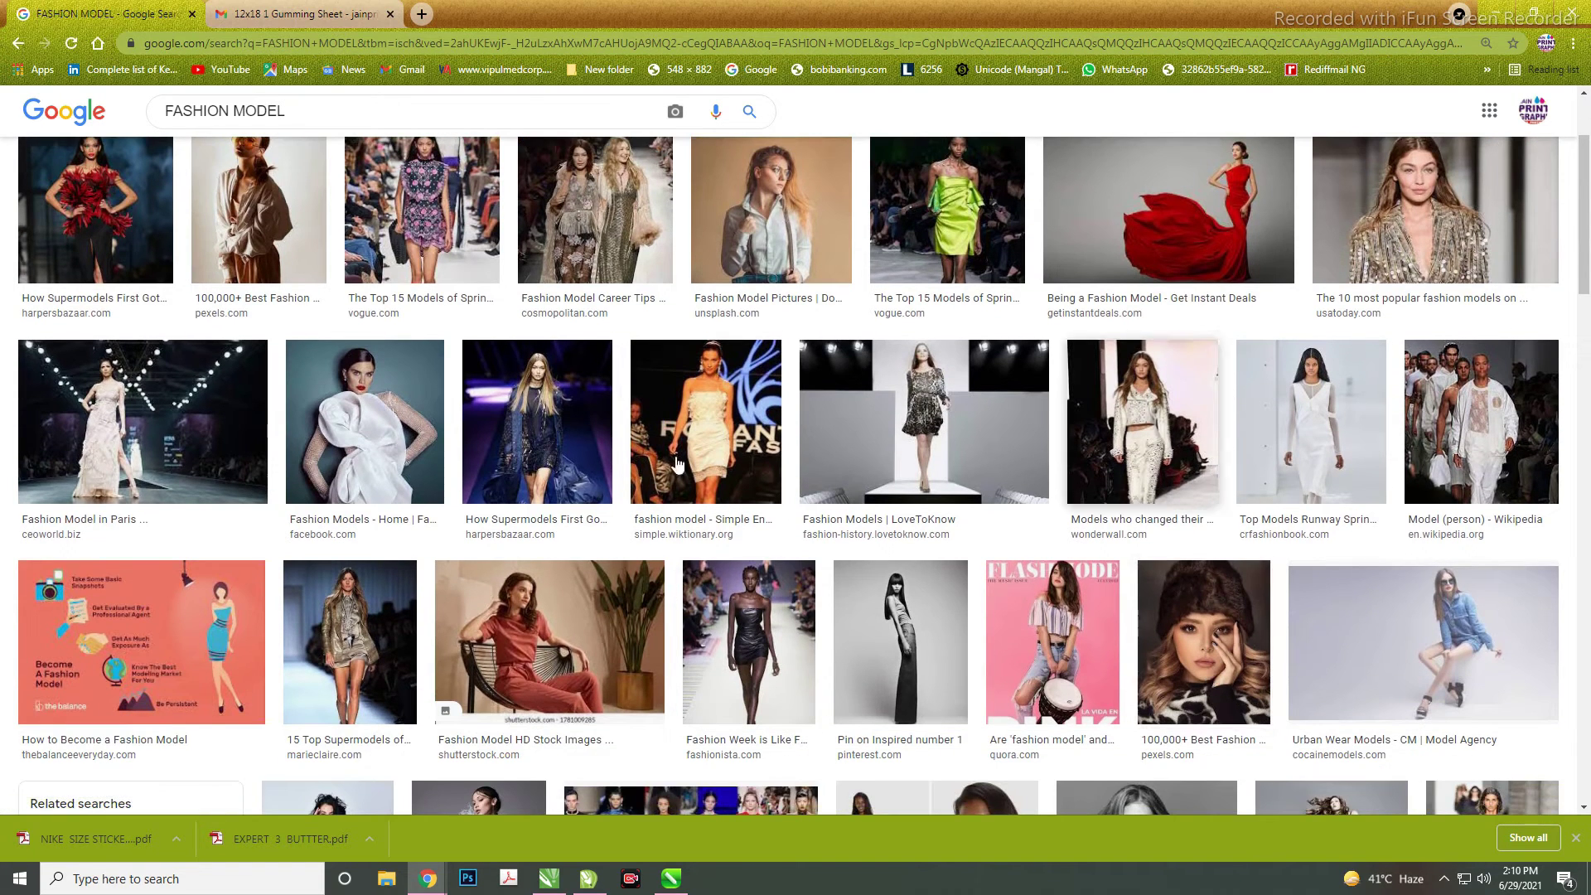
left_click(135, 252)
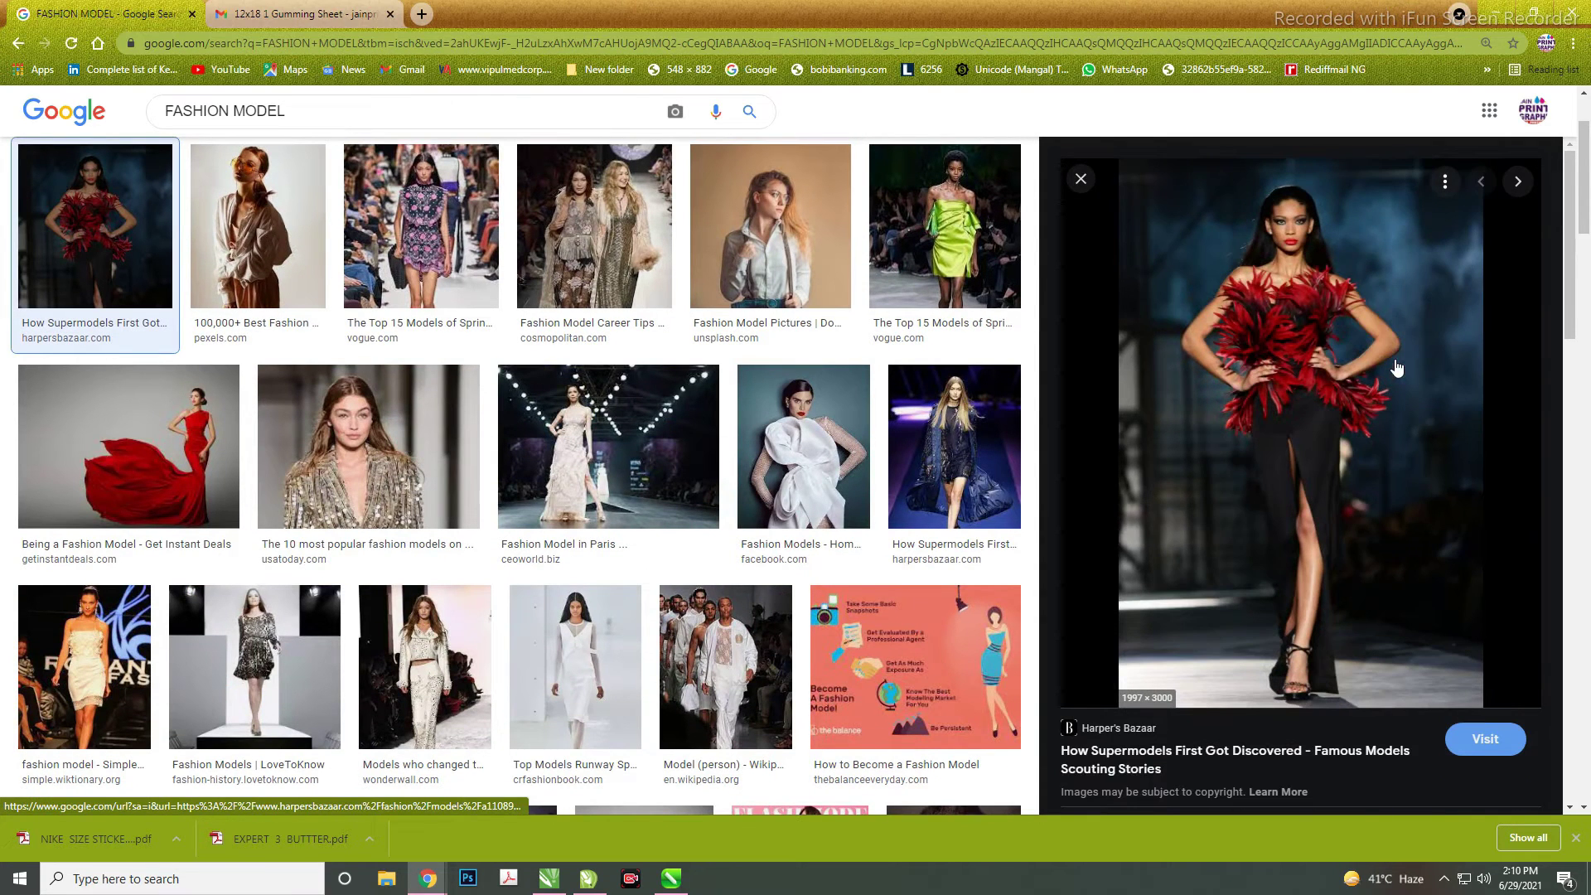
scroll(1318, 394, "down", 3)
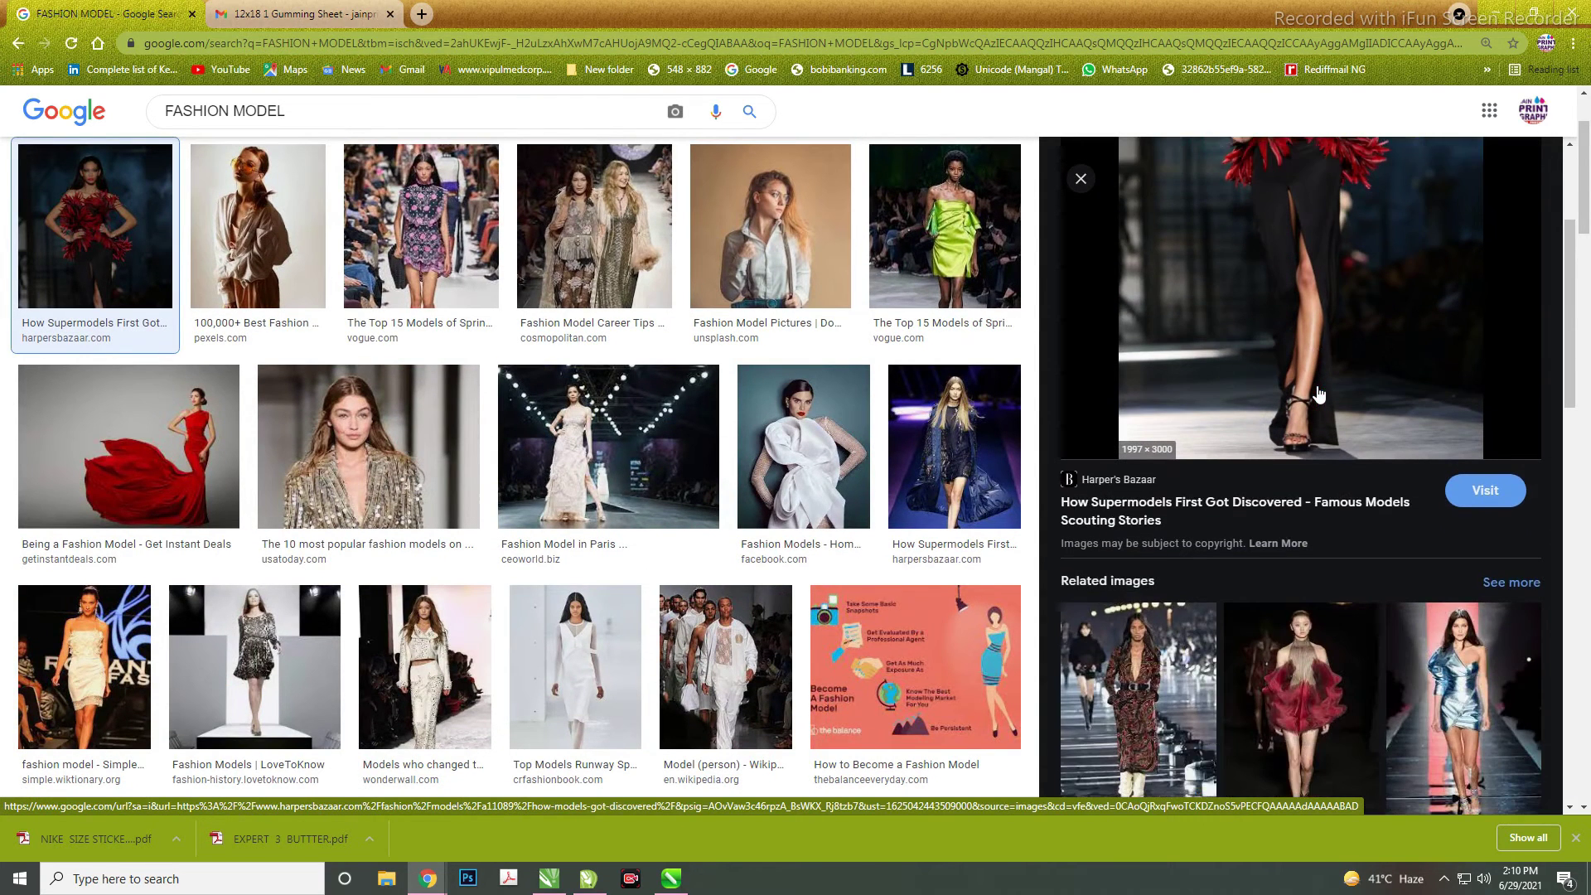
scroll(1318, 394, "up", 3)
right_click(1303, 317)
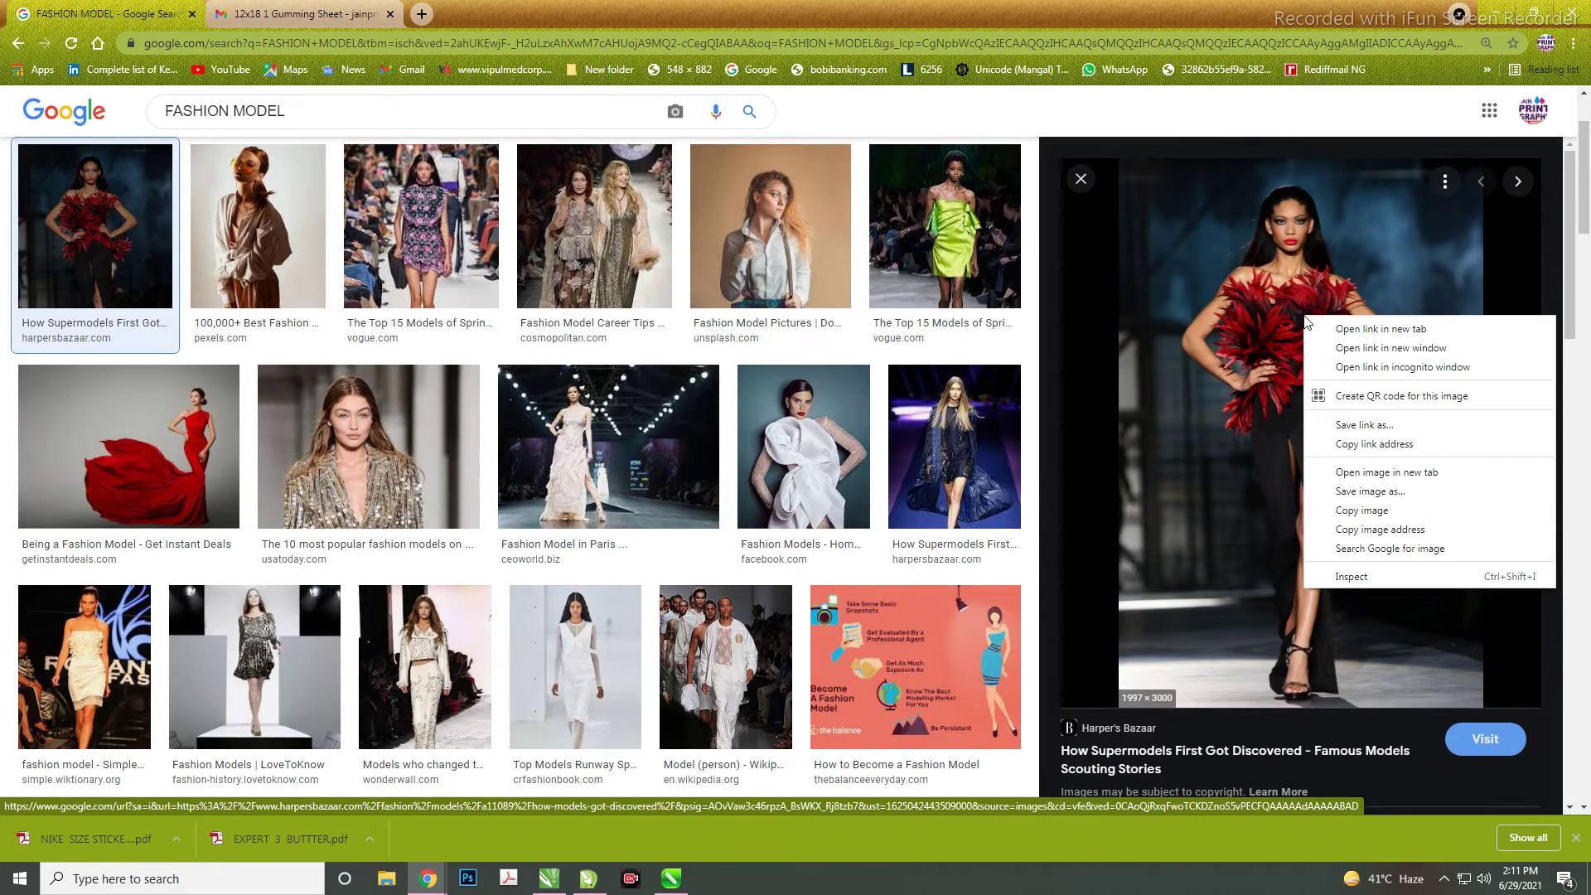
left_click(1361, 511)
- Paste the red-feather-dress model photo into CorelDRAW and shrink it well down
left_click(549, 879)
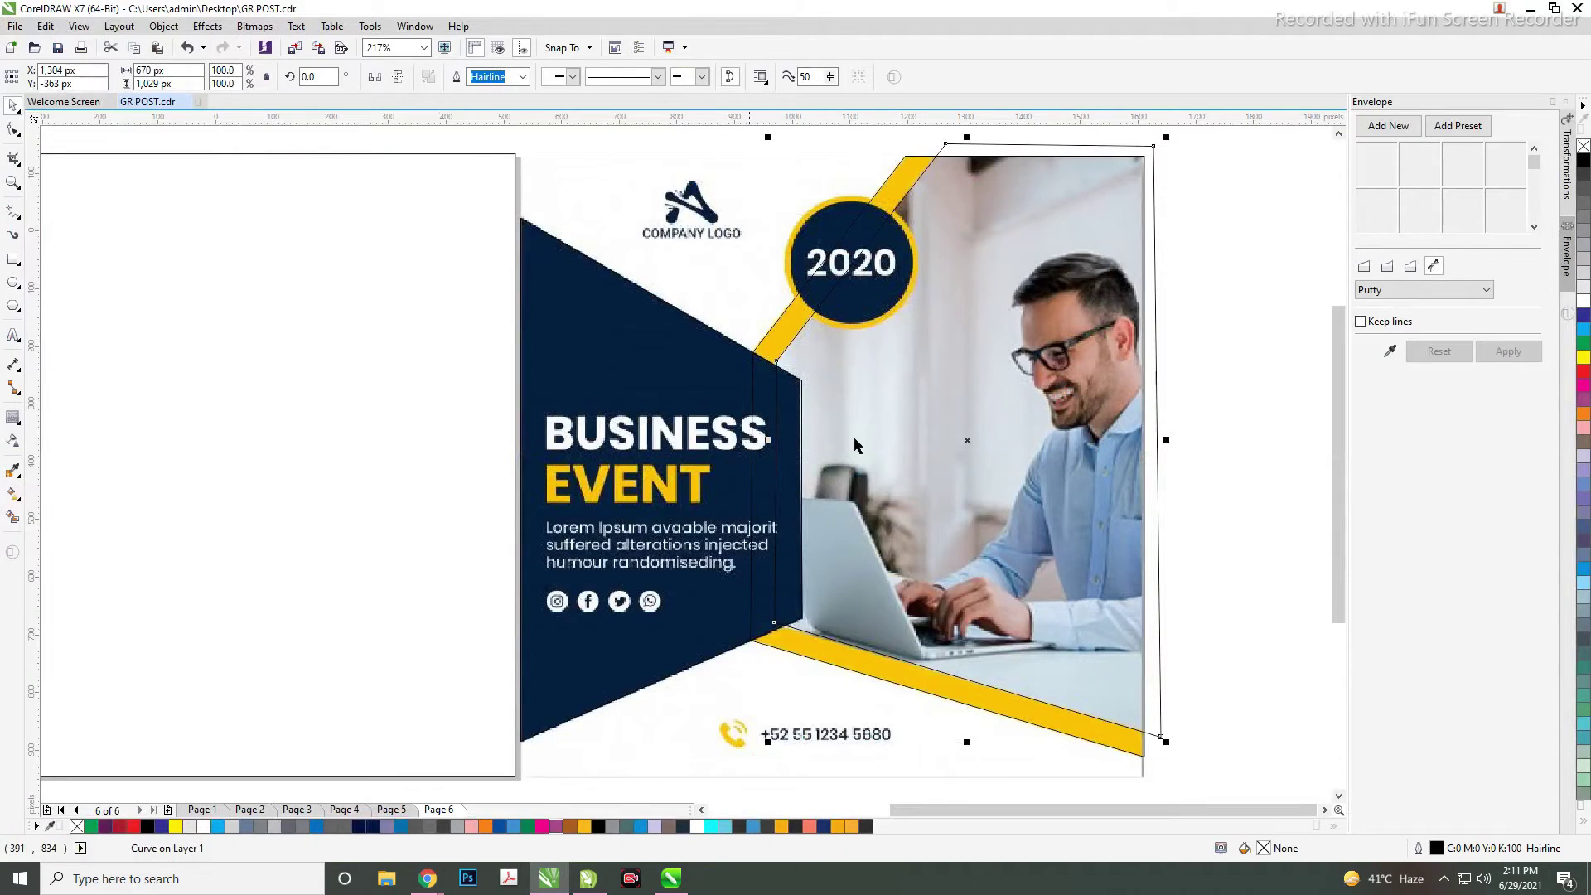
key("ctrl+v")
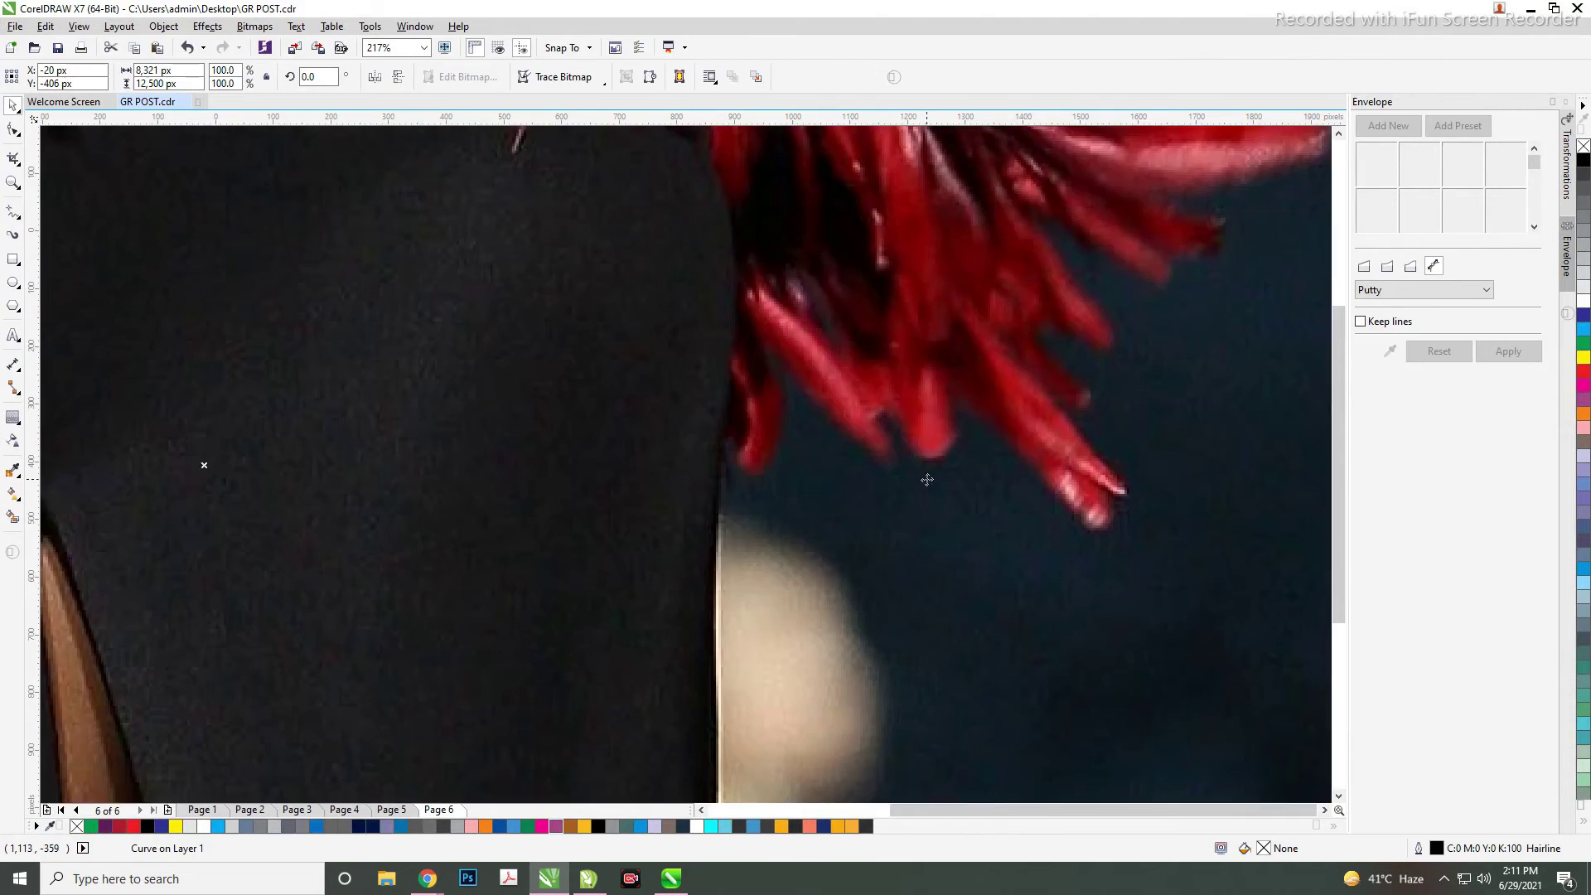
scroll(926, 479, "down", 6)
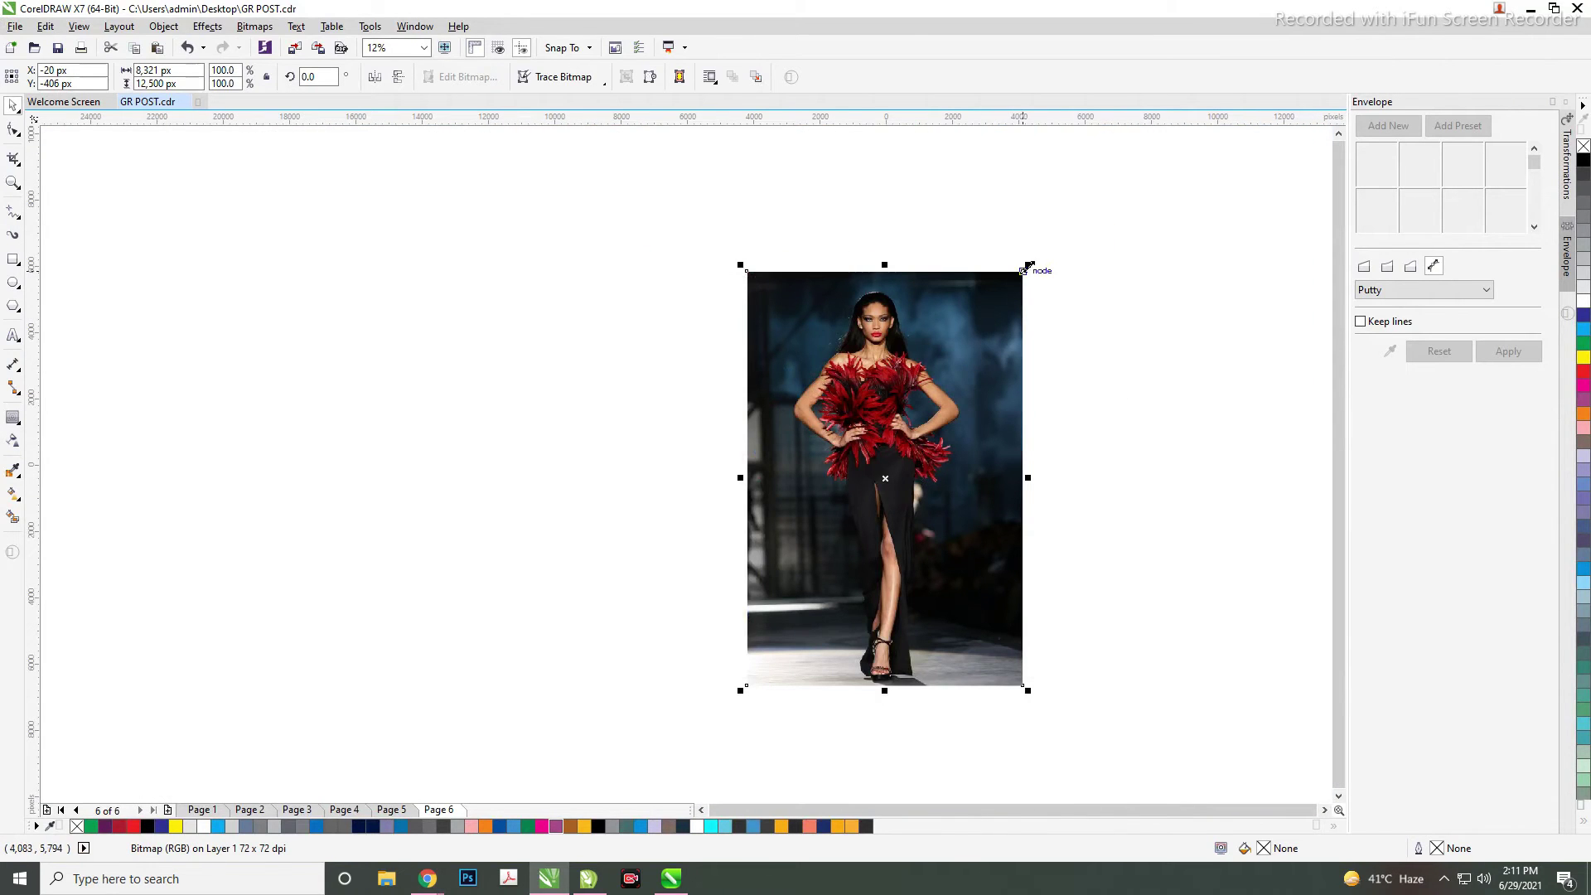
left_click_drag(1027, 265, 930, 487)
scroll(929, 487, "up", 3)
scroll(929, 487, "up", 2)
scroll(1011, 580, "down", 2)
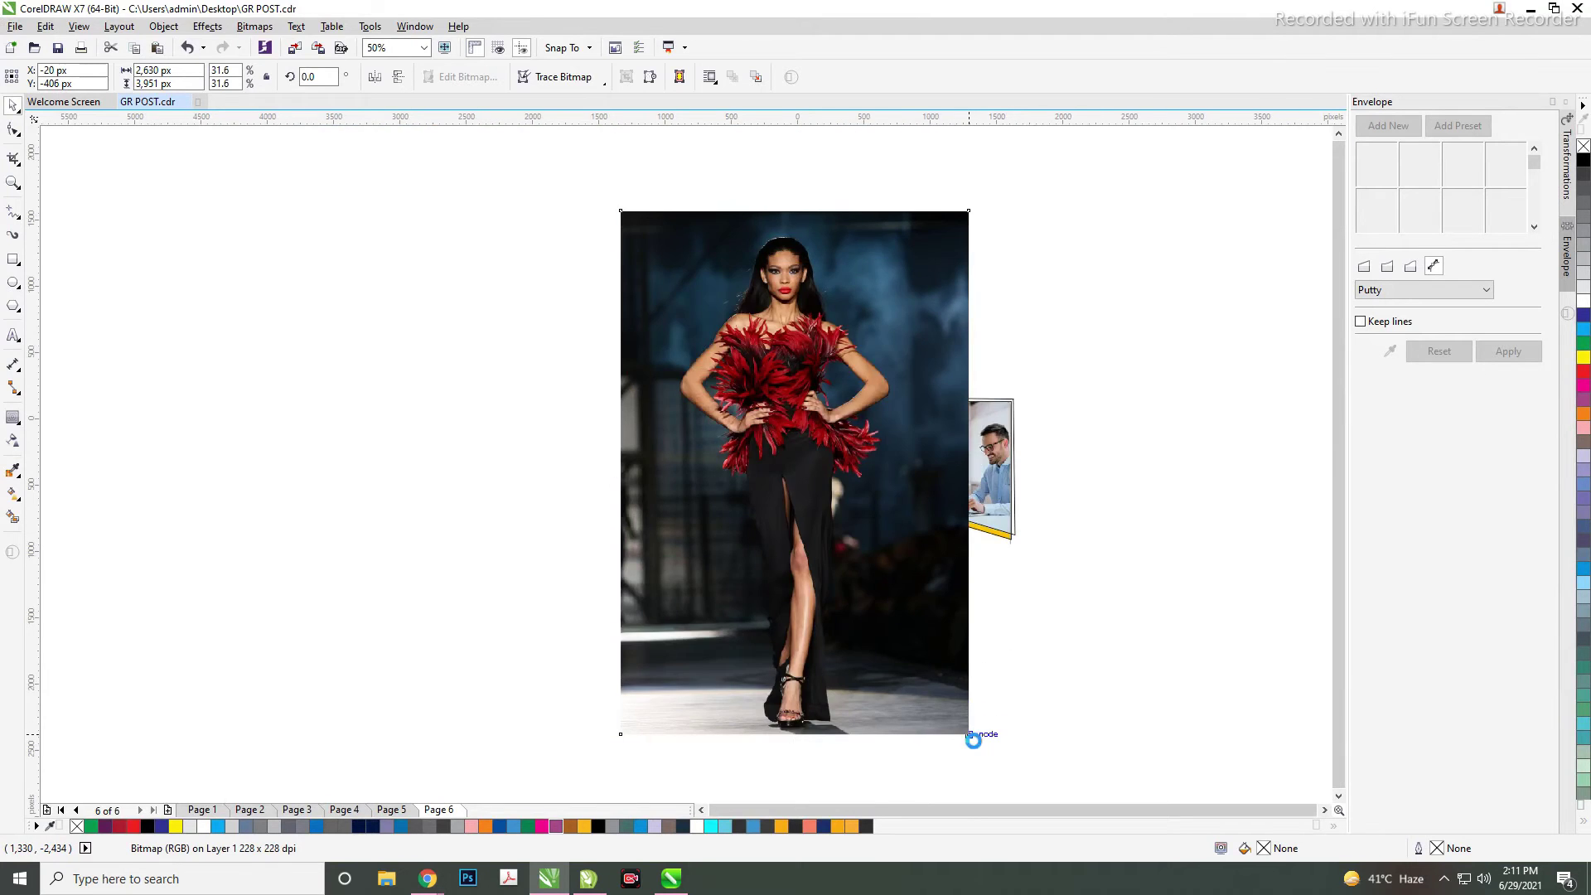
scroll(973, 740, "down", 1)
mouse_move(968, 734)
left_mouse_down()
mouse_move(926, 629)
mouse_move(932, 676)
mouse_move(982, 590)
left_mouse_up()
scroll(978, 588, "up", 5)
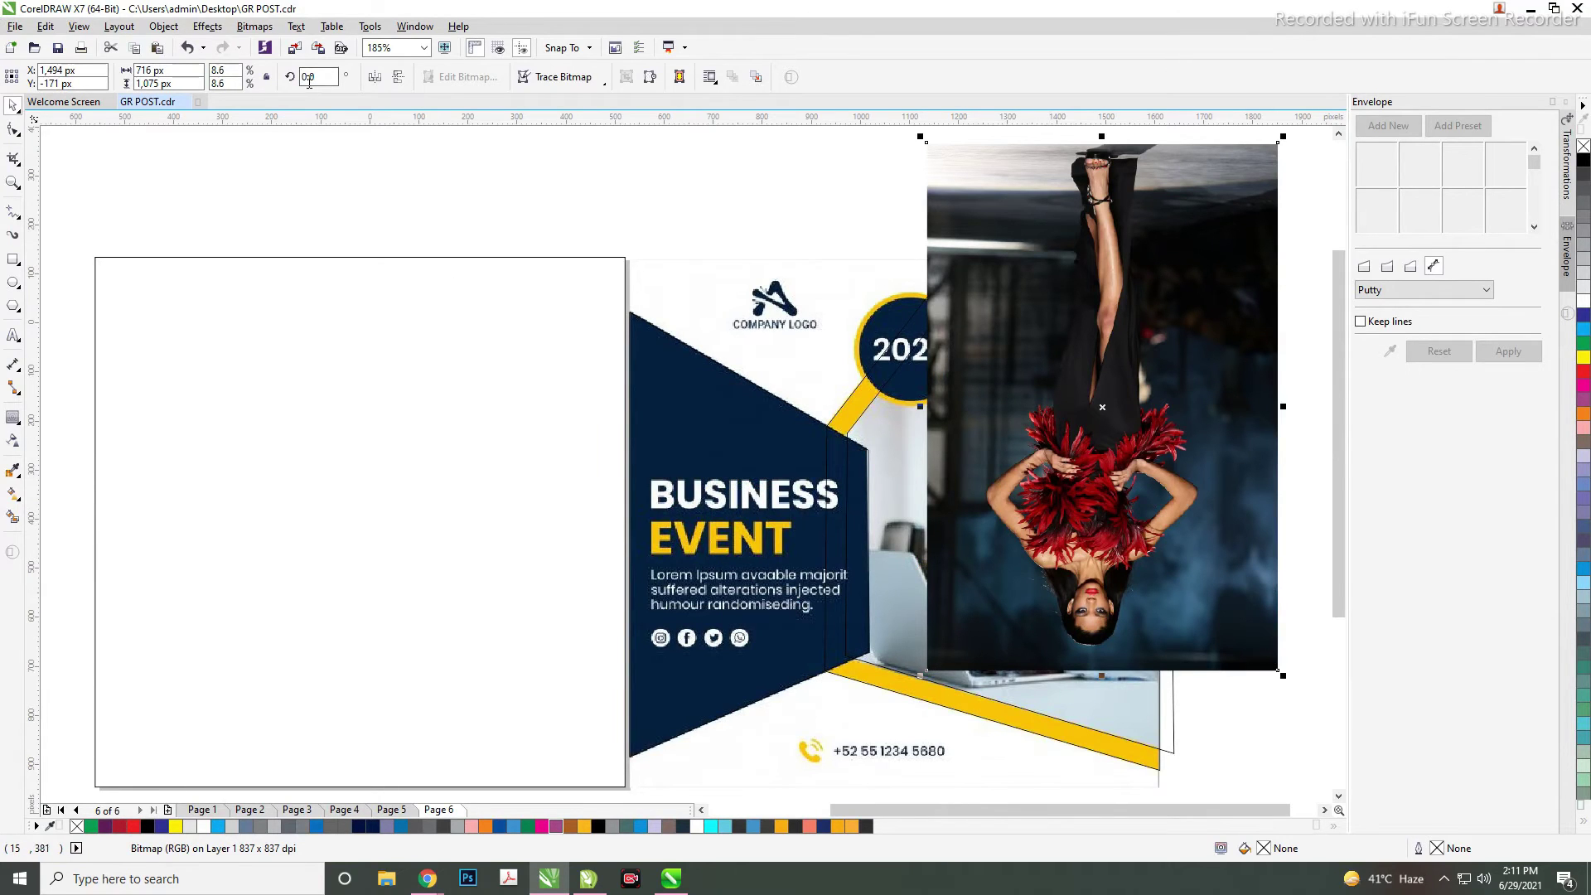
type("0180")
type("180")
- Rotate the photo 180° upright, move it onto the poster's right side and send it behind the artwork
key("Return")
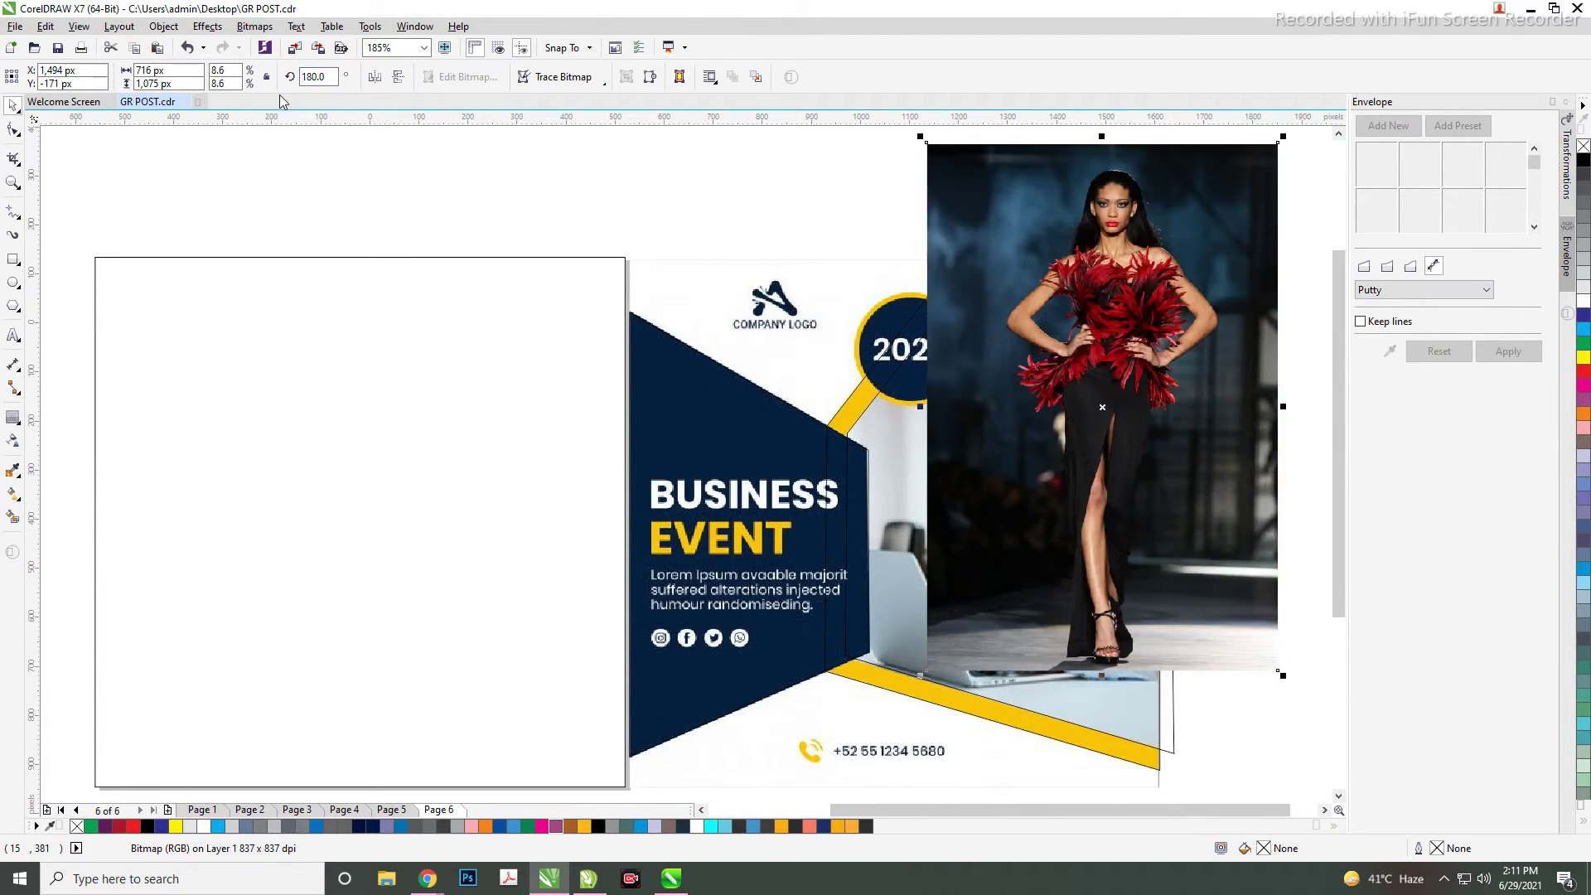
left_click_drag(1183, 395, 1101, 460)
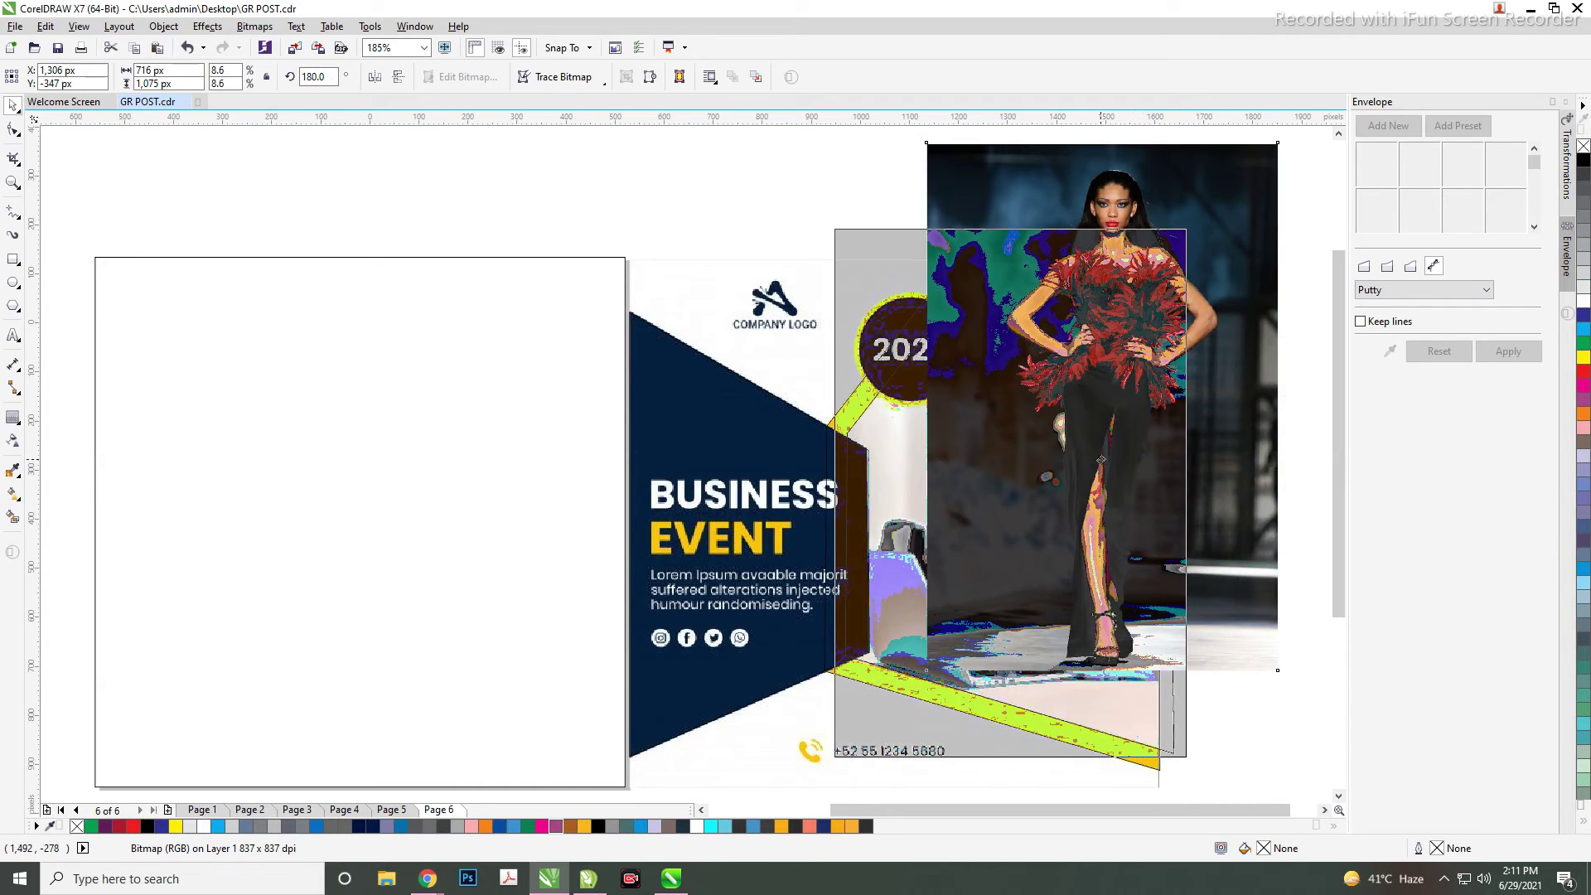
key("ctrl+Page_Down")
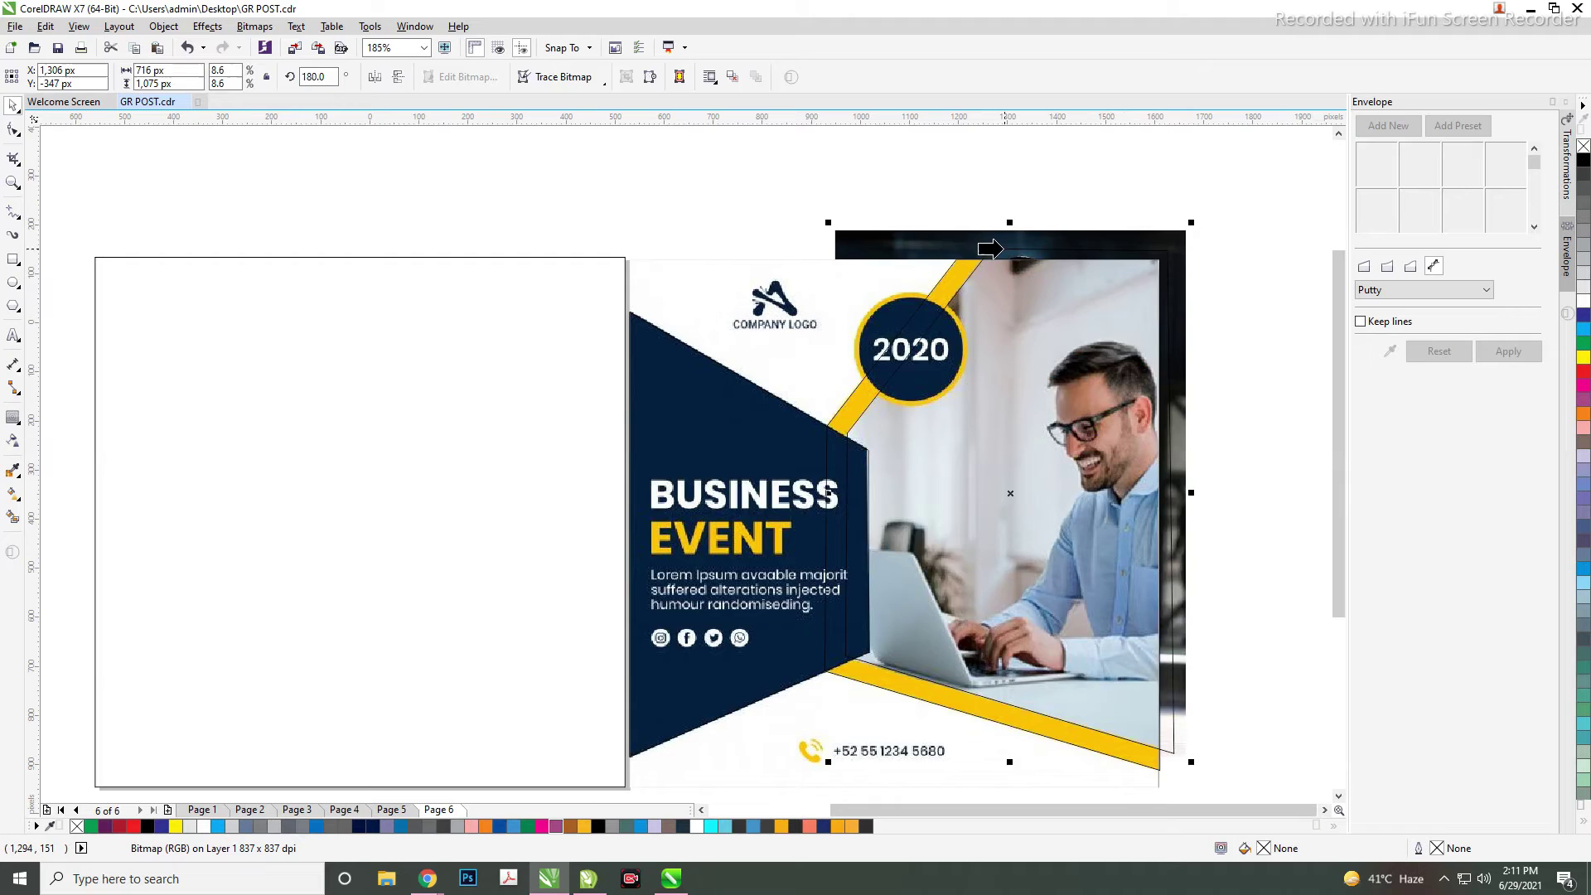
- Replace the man's photo in the poster frame with the model photo and adjust it
left_click_drag(1004, 254, 1029, 290)
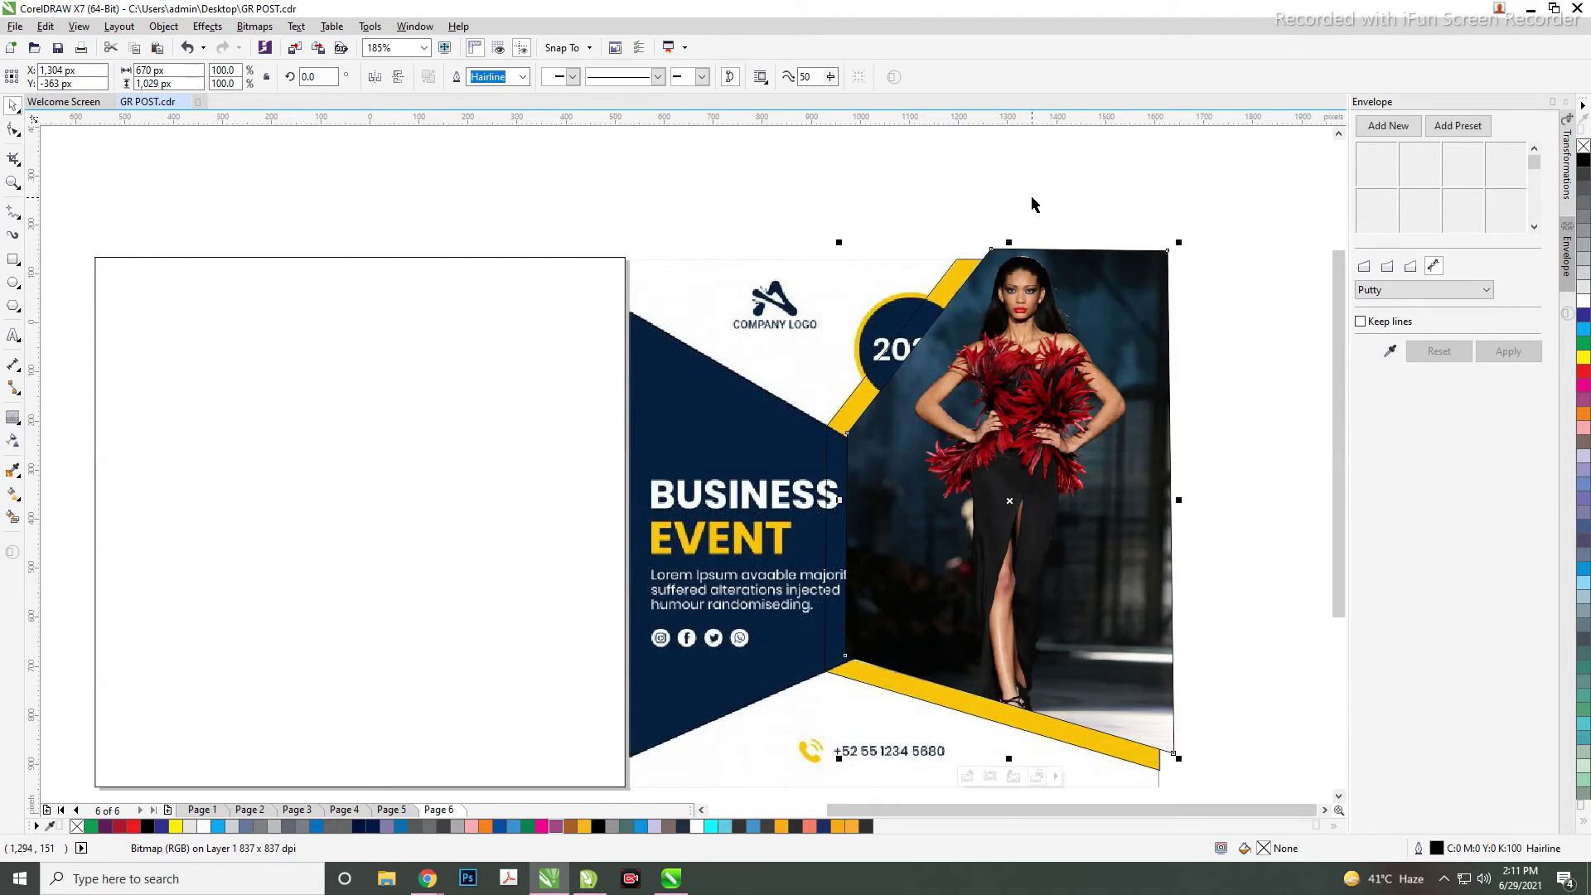
left_click(1029, 290, "ctrl")
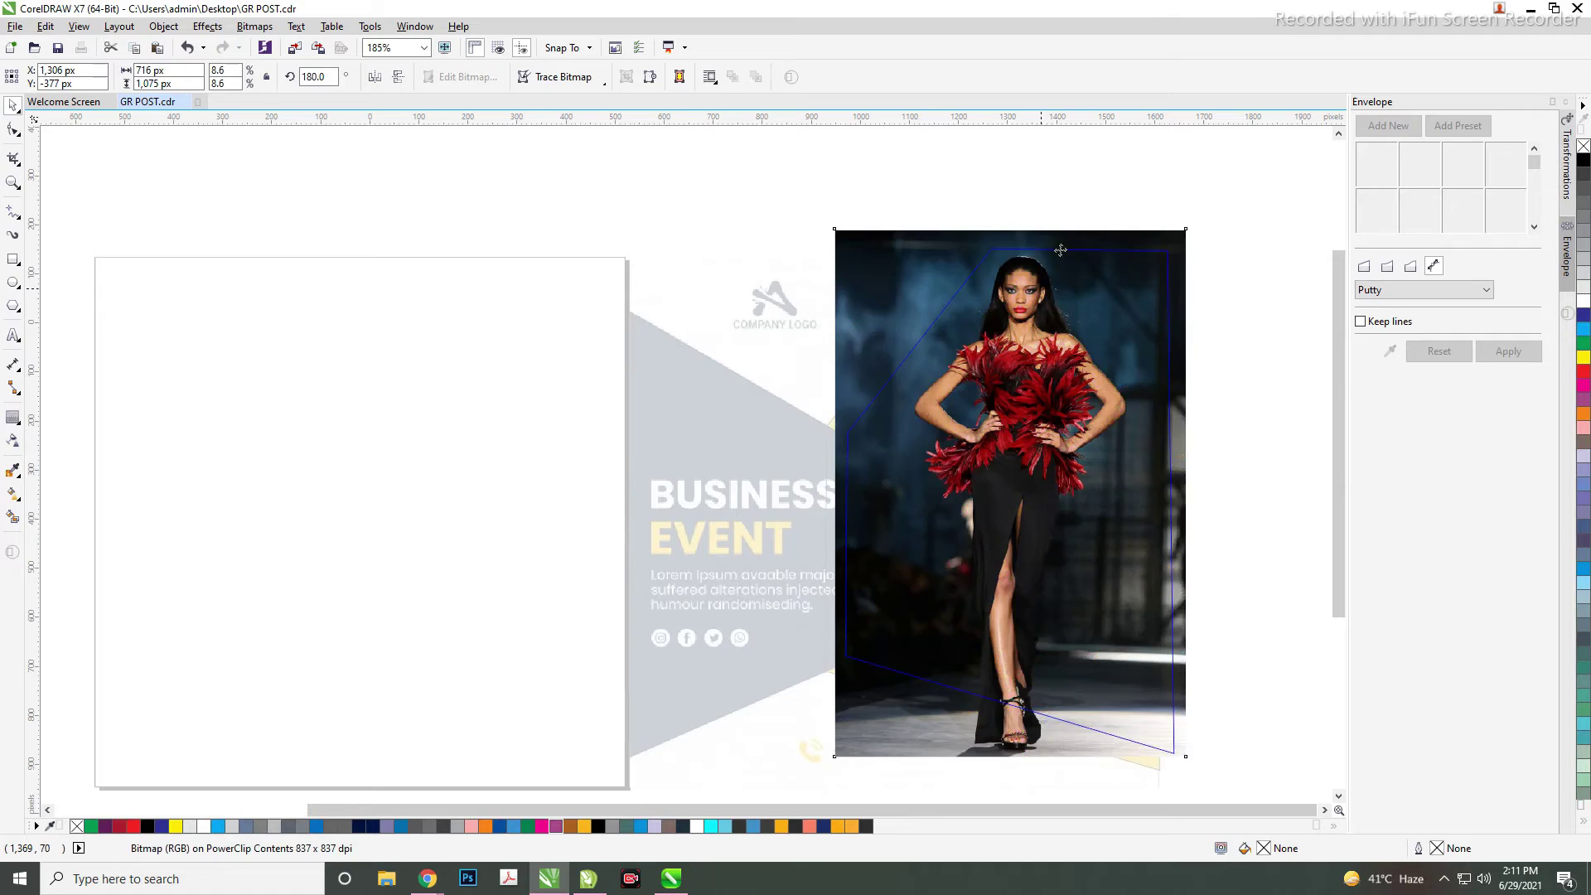
left_click(1102, 180, "ctrl")
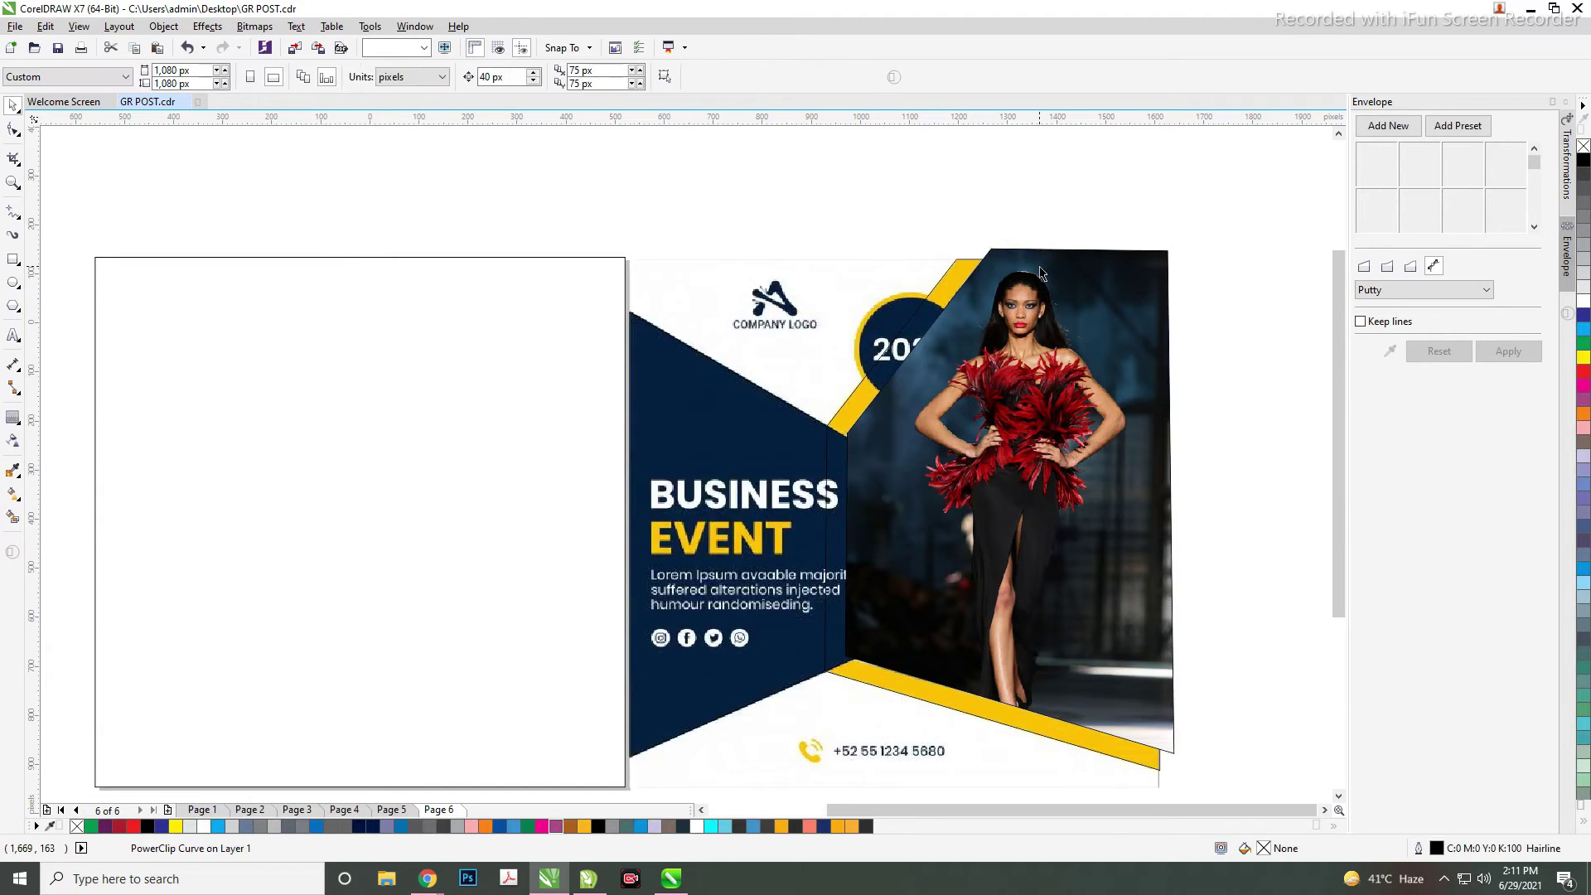
key("Escape")
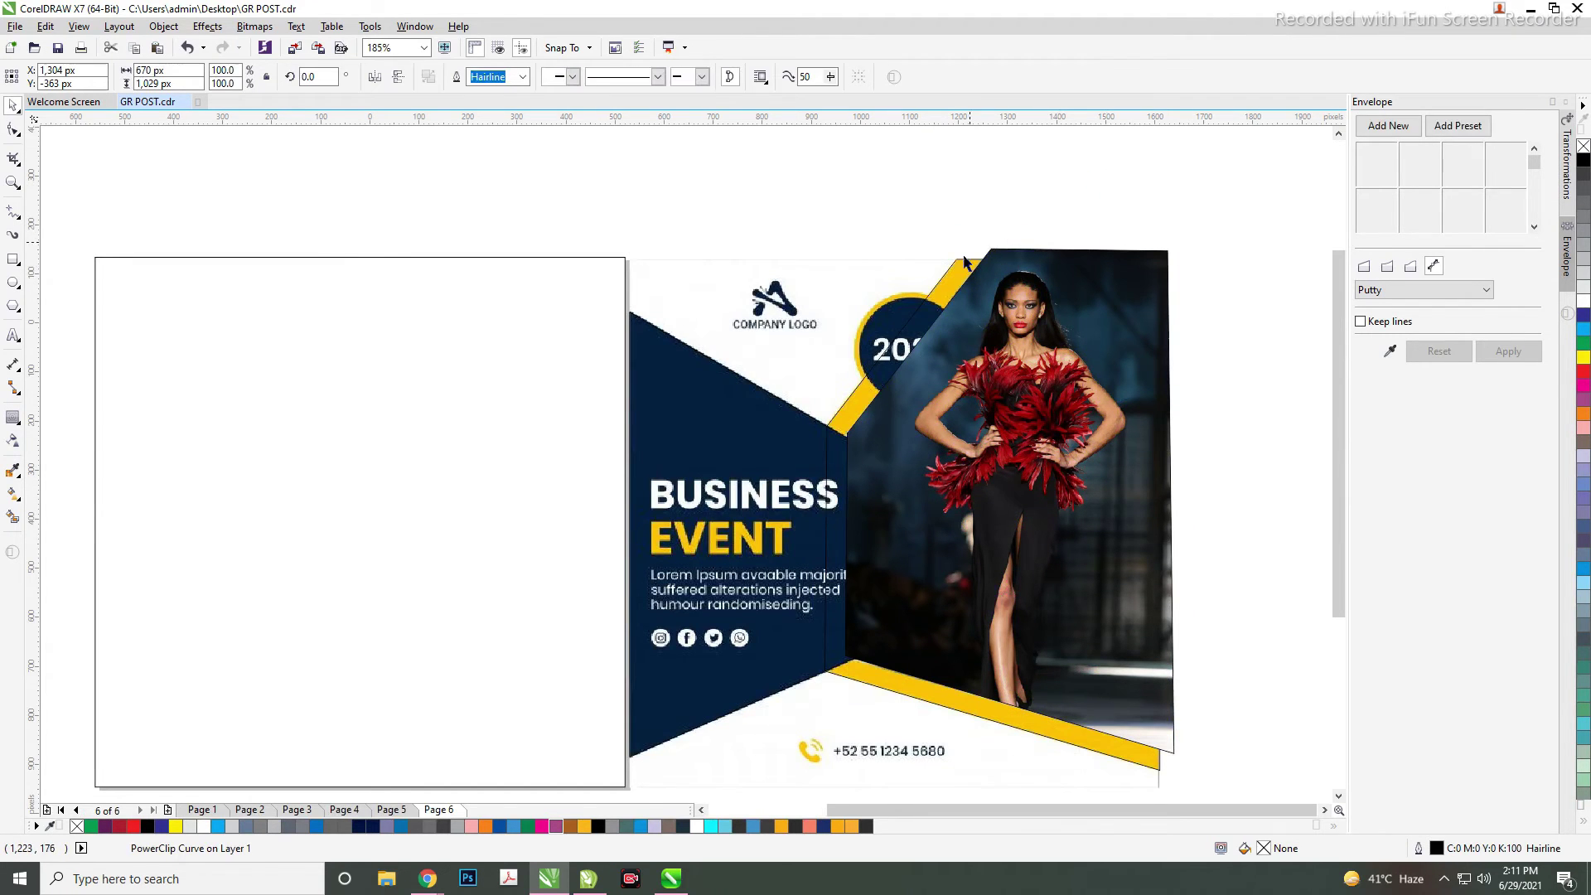
- Edge the frame with the stripe's yellow #F9C706 and remove the thin outline
left_click(964, 264)
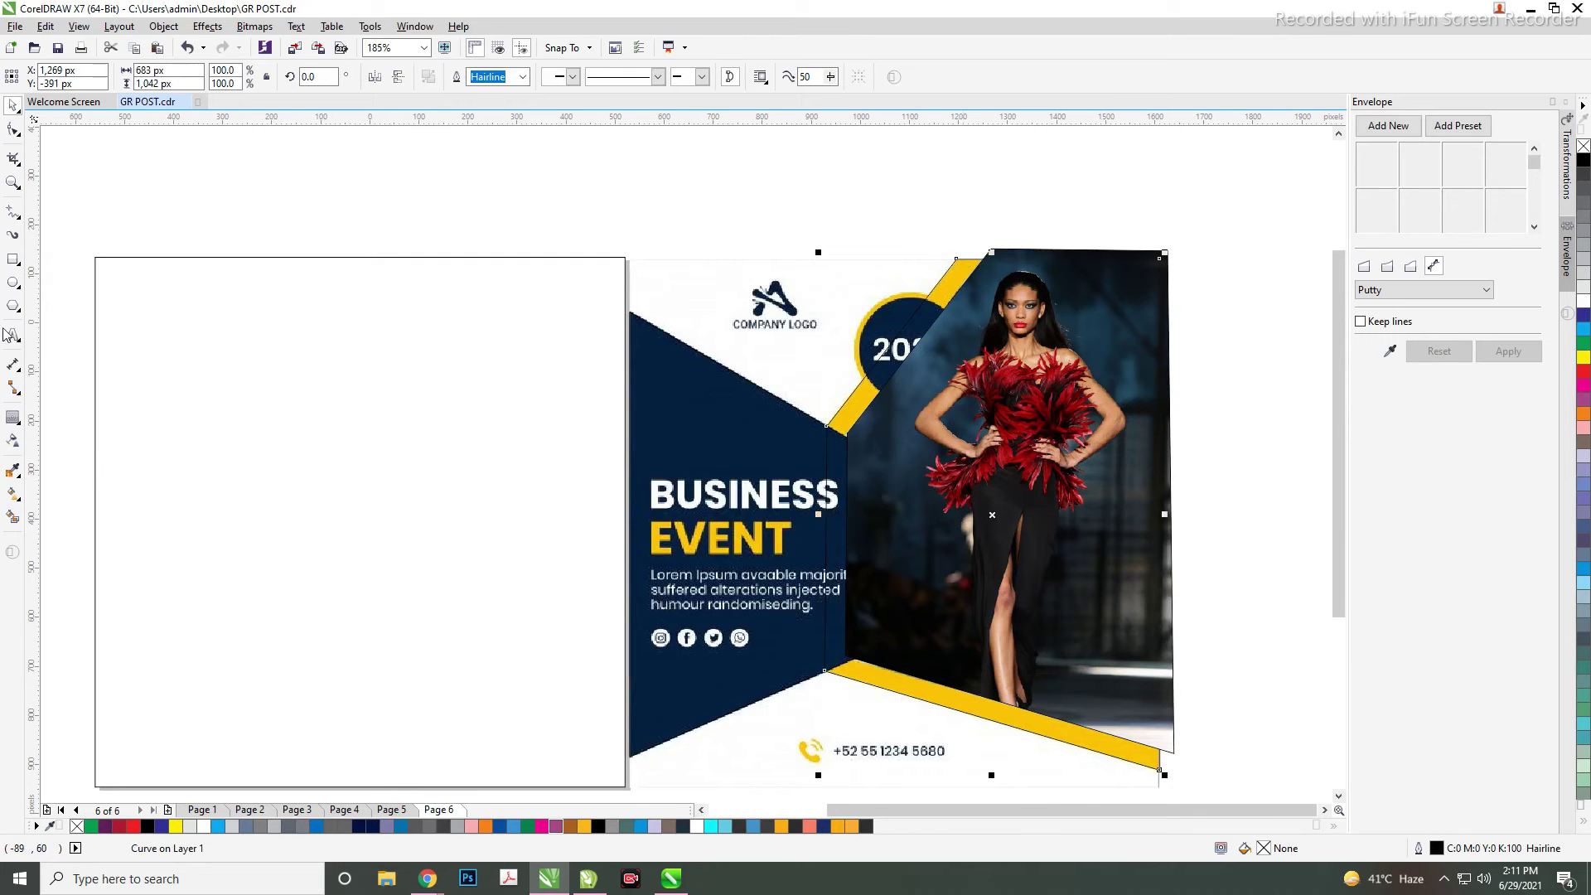
left_click(13, 471)
left_click(953, 278)
key("space")
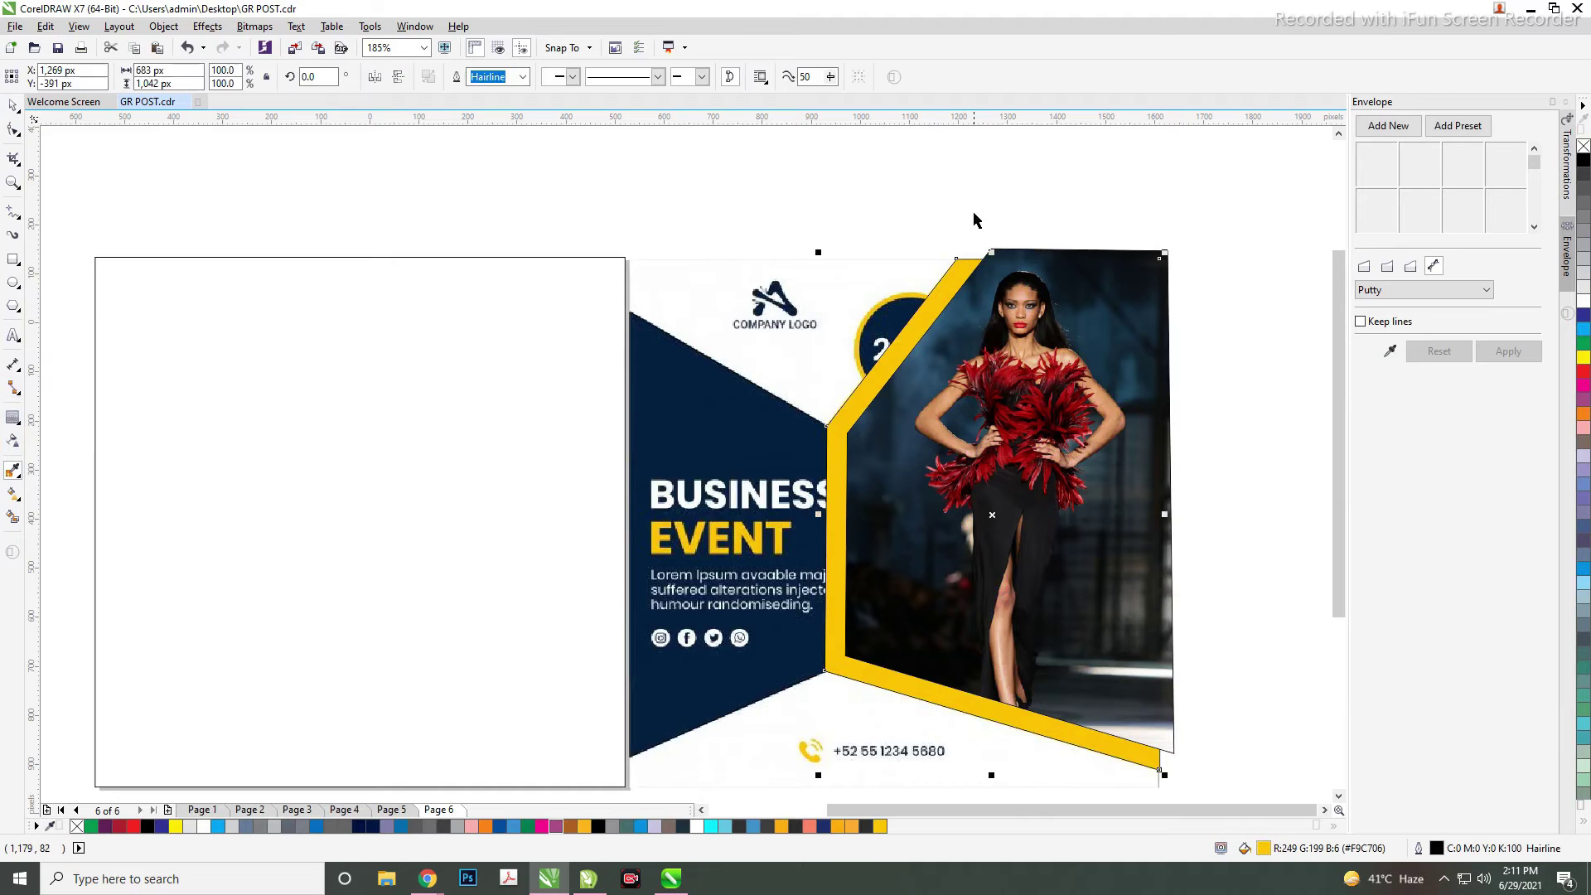
left_click(944, 355, "shift")
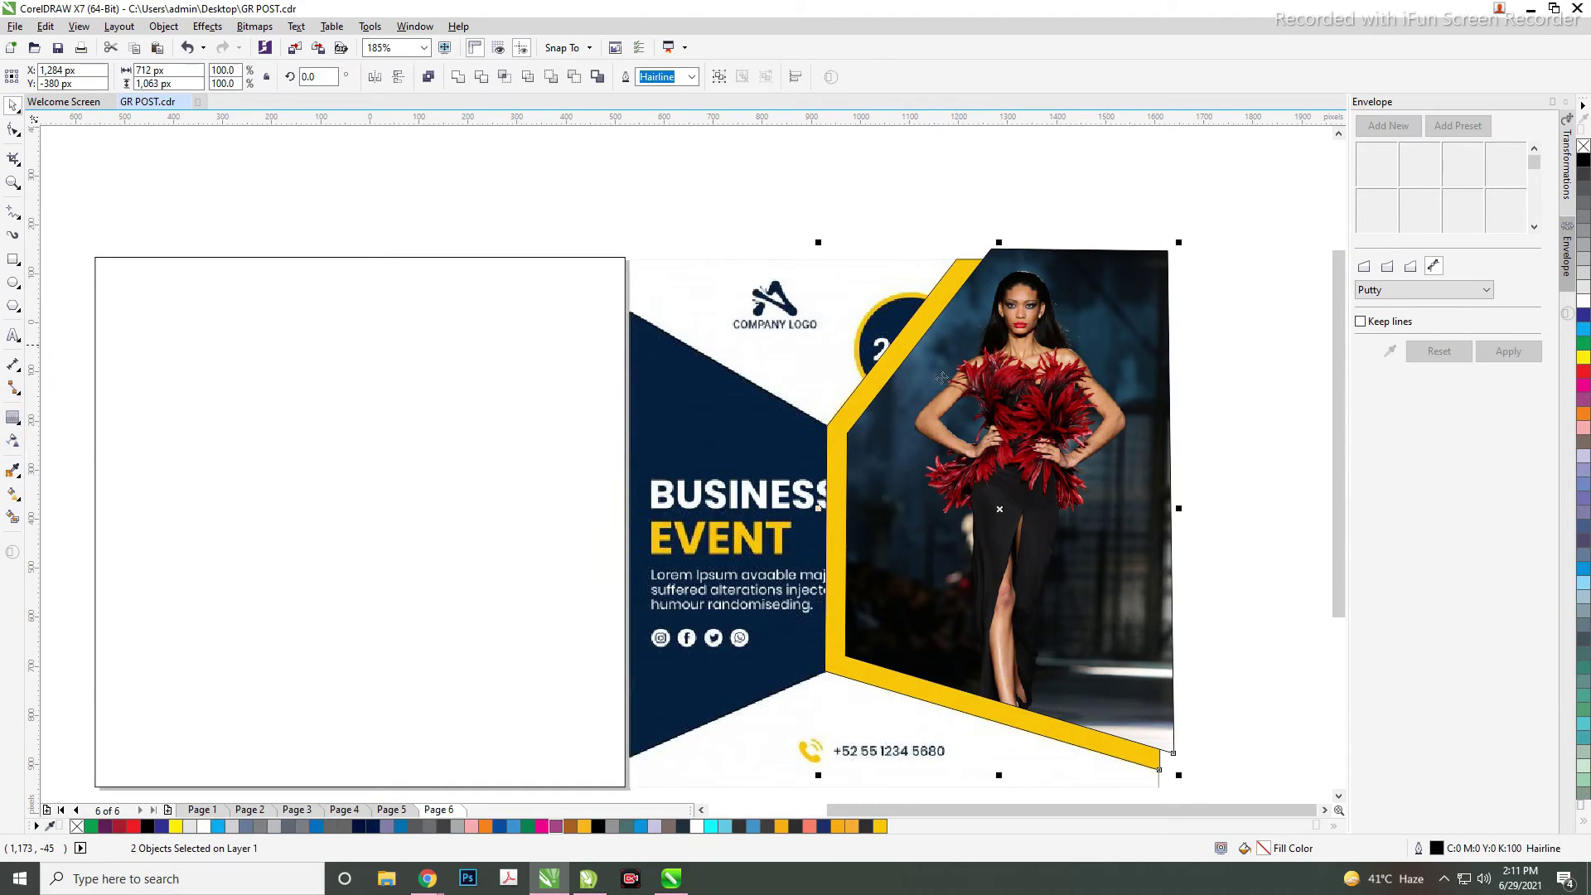
right_click(1582, 147)
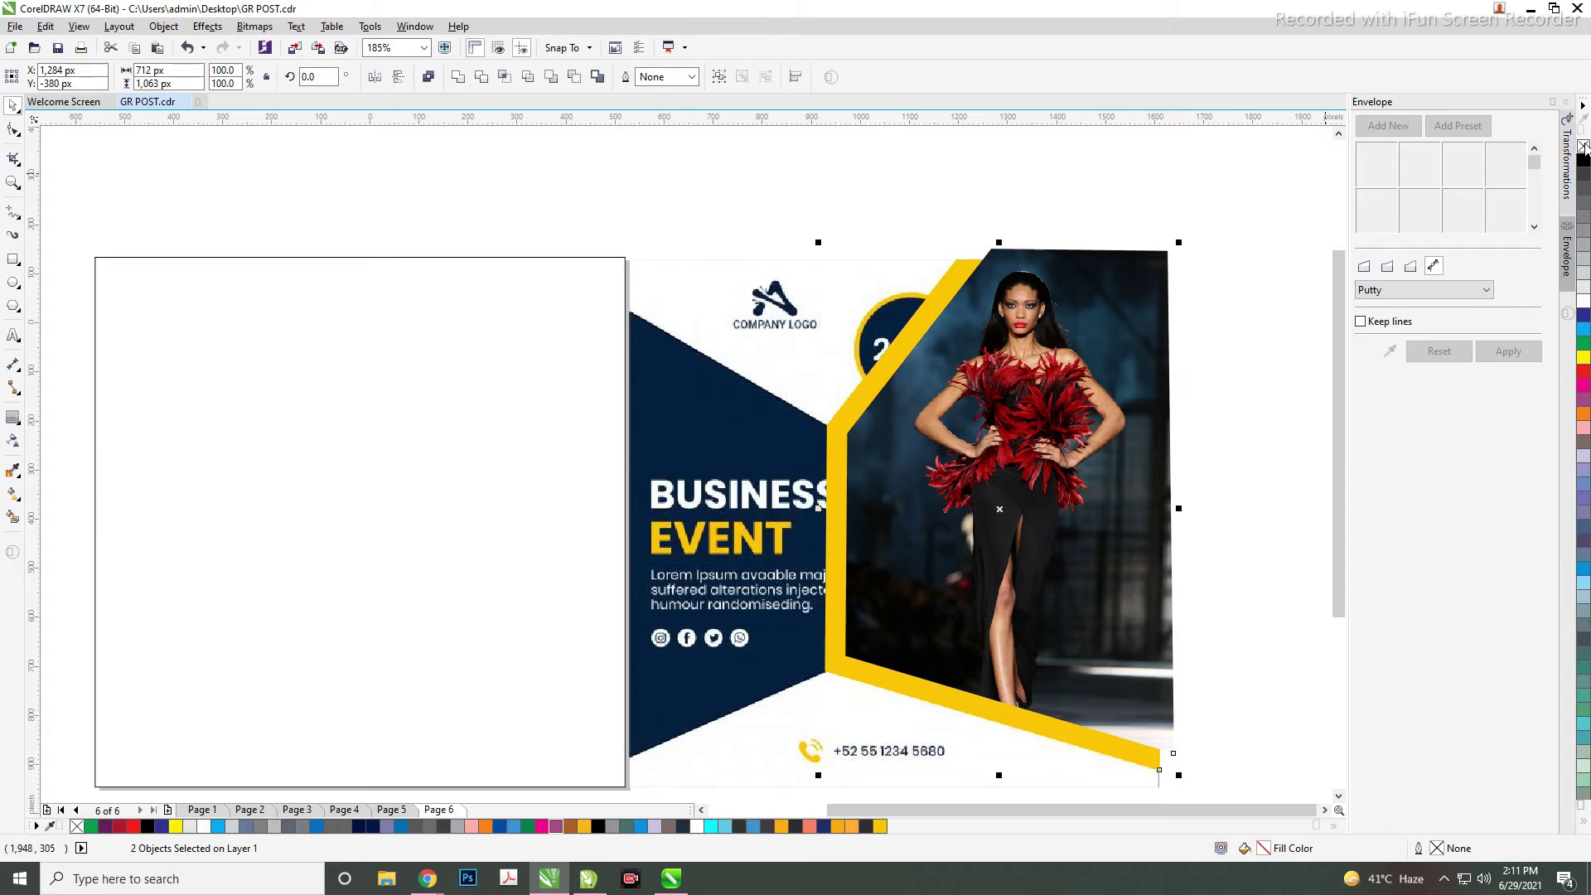
left_click(949, 283)
left_click(1062, 206)
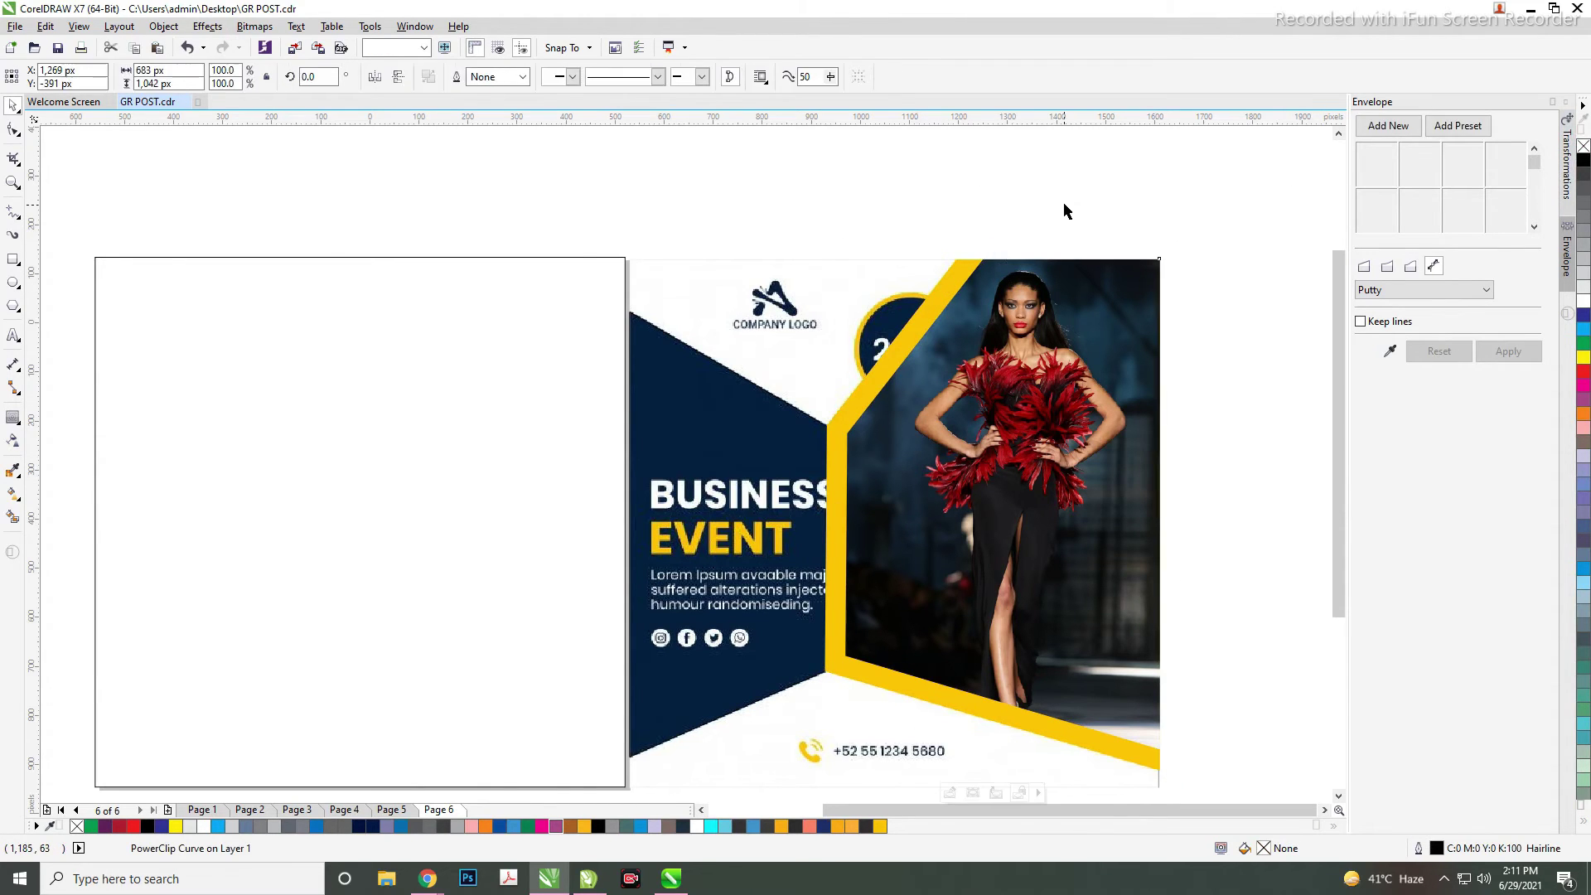
- Nudge the framed model photo and PowerClip it into the left page frame
scroll(1190, 313, "down", 2)
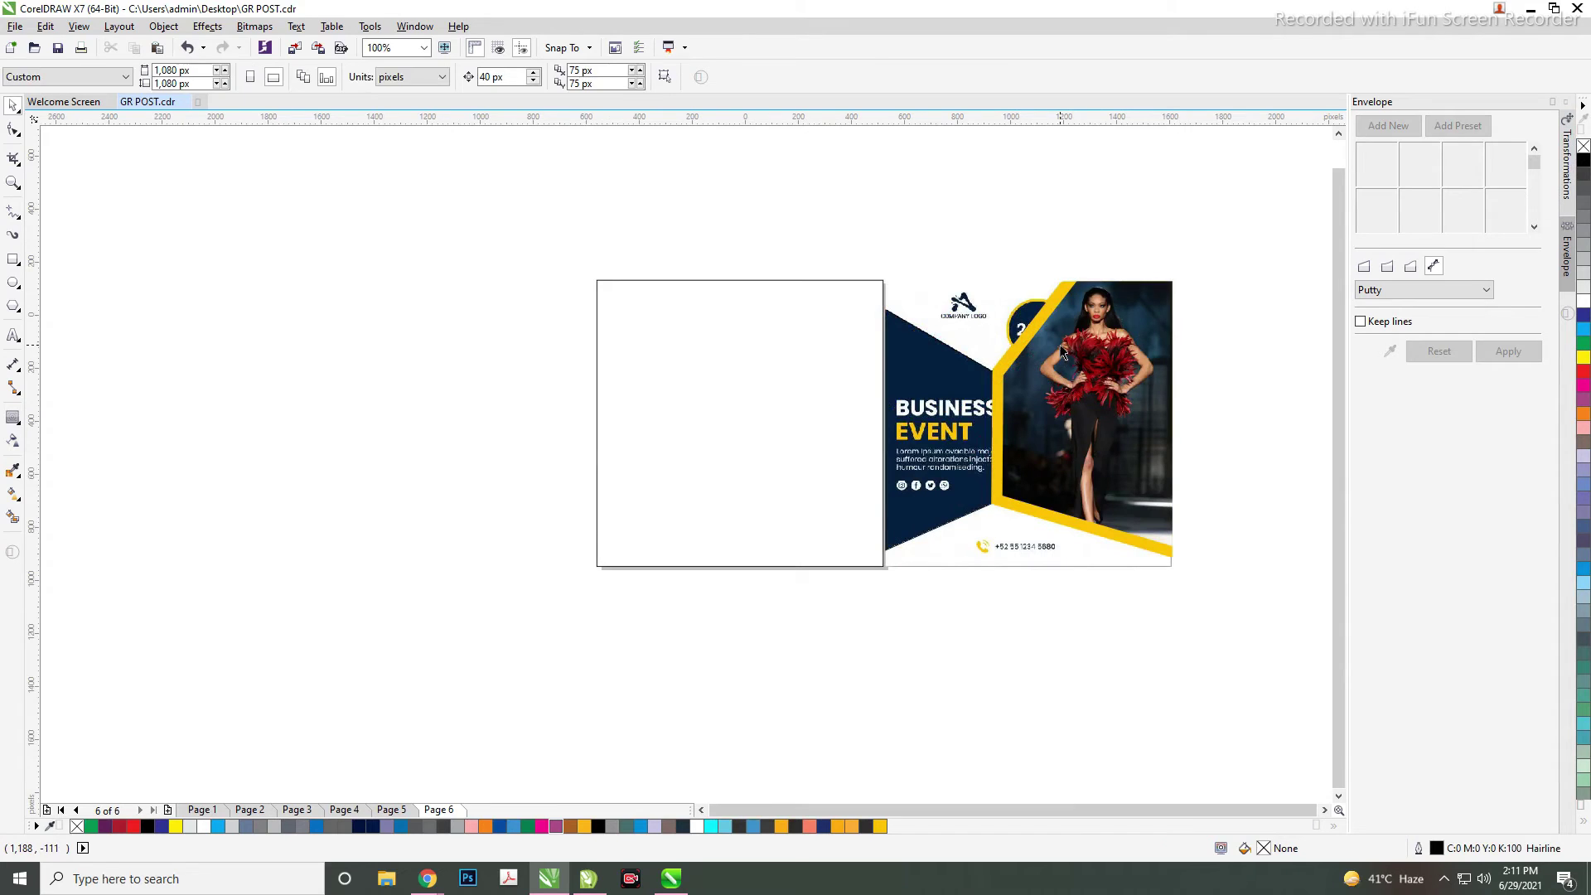
left_click(1020, 334)
left_click_drag(1061, 309, 1071, 329)
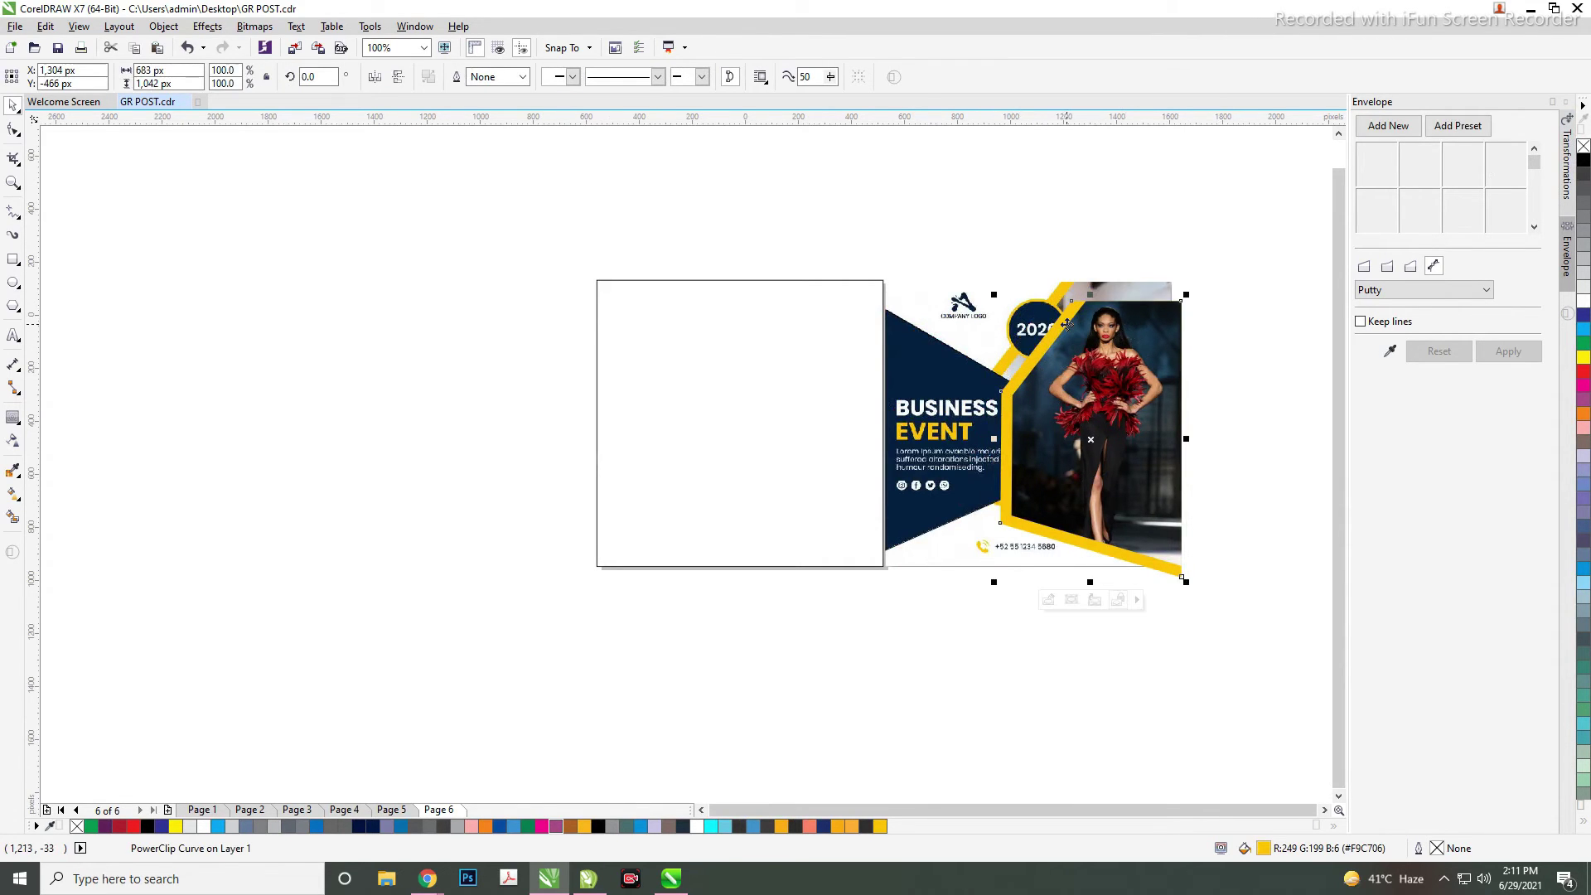
left_click(832, 280, "shift")
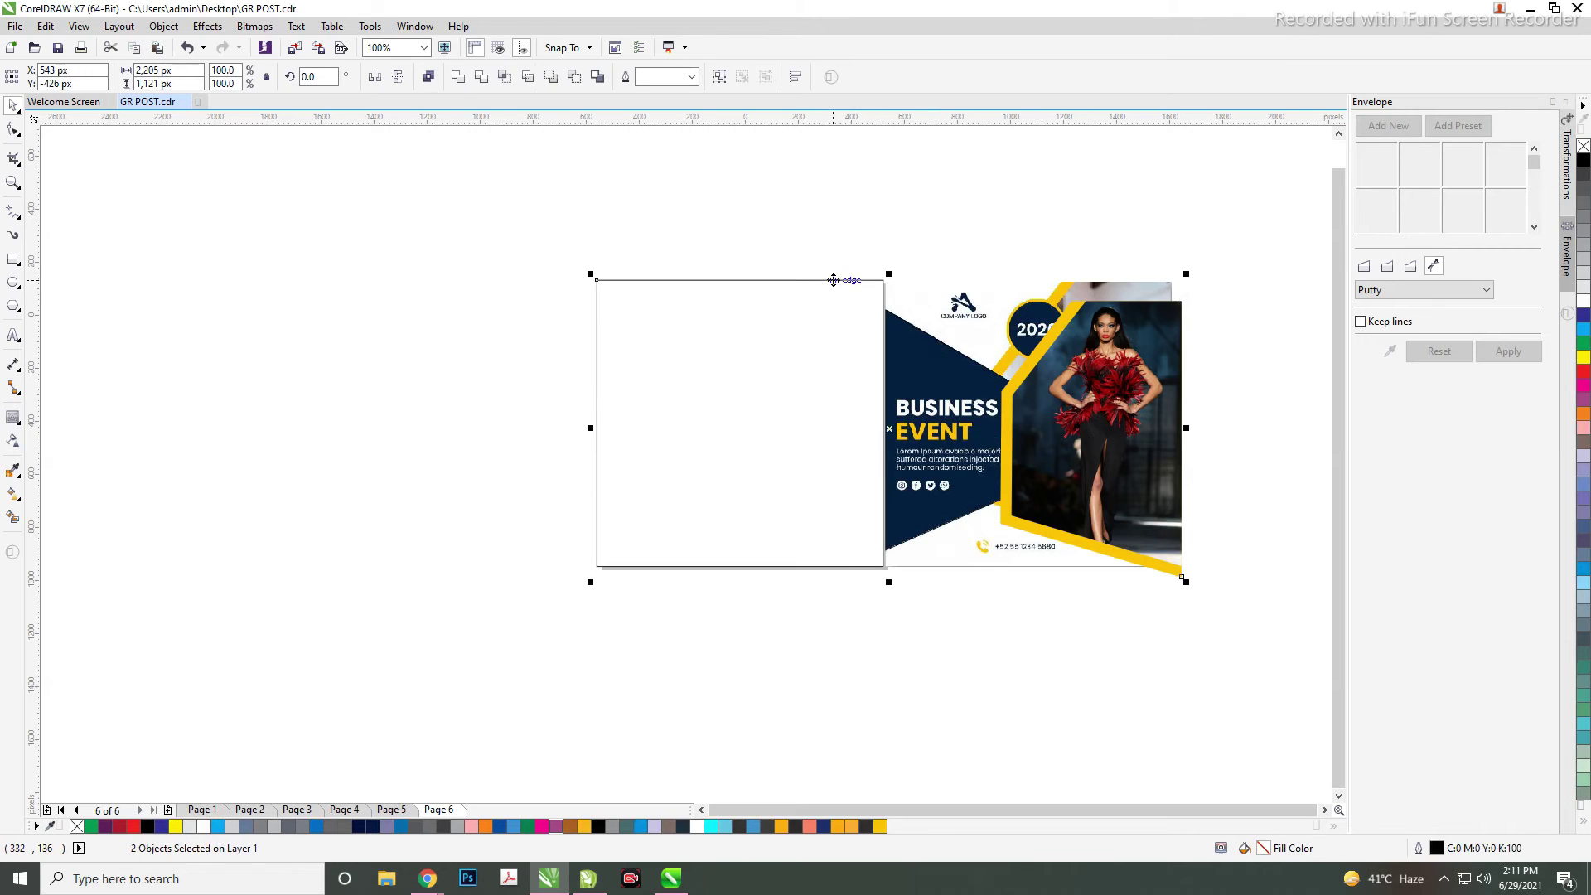
left_click(952, 230)
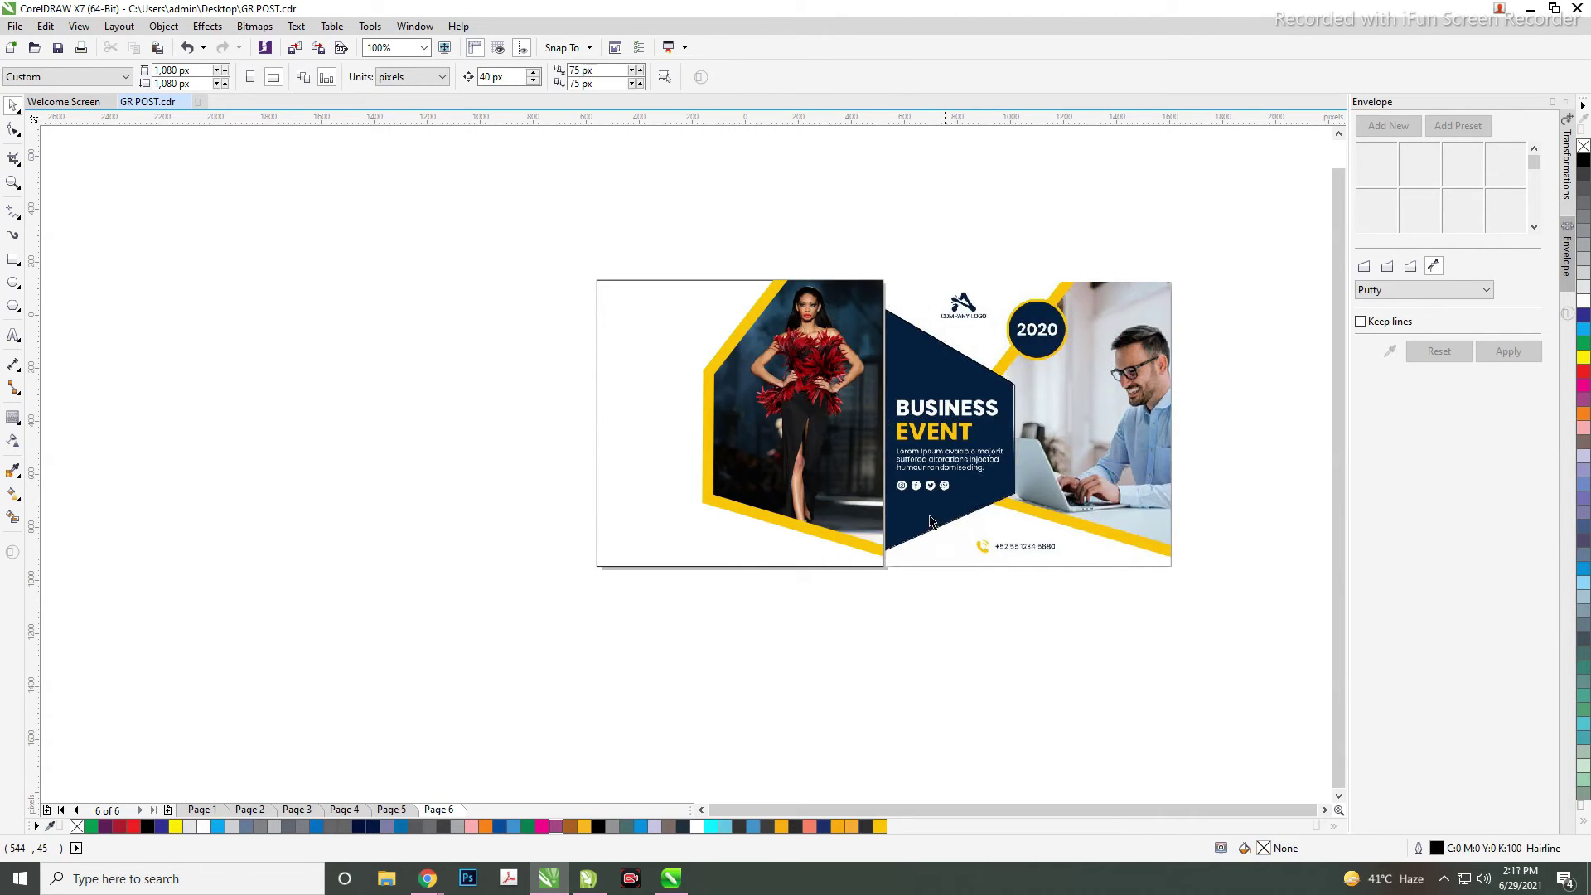
- Add an outlined angled shape, based on the navy hexagon, along the left edge
left_click(1002, 381)
left_click(1012, 387)
left_click(808, 568)
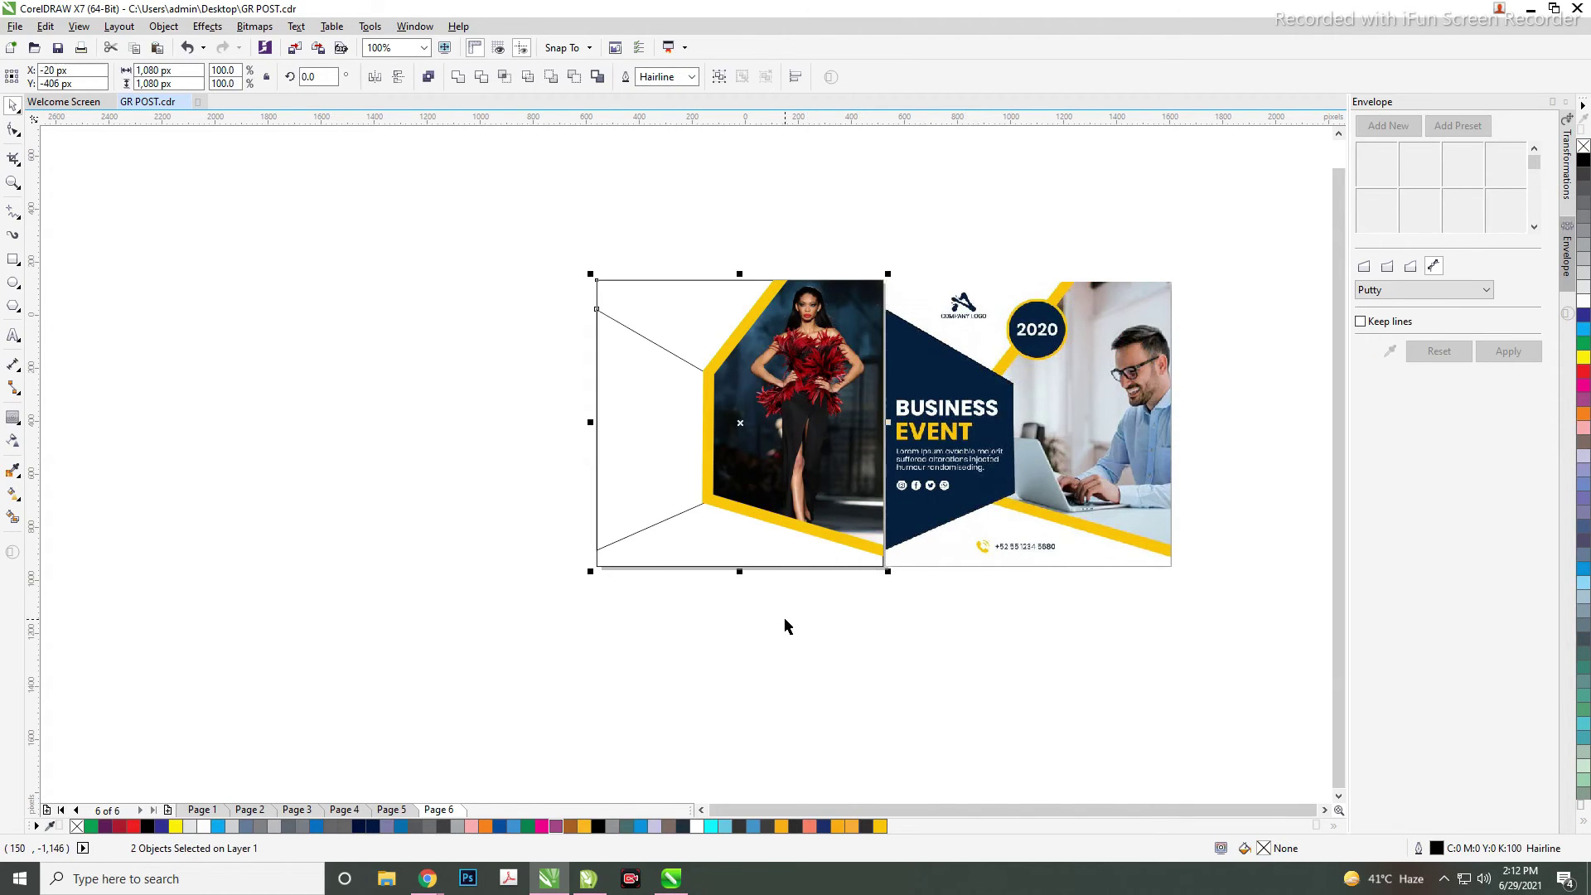
- Fill the left angled shape with the hexagon's navy #06213E, matching the Business Event design
left_click(654, 358)
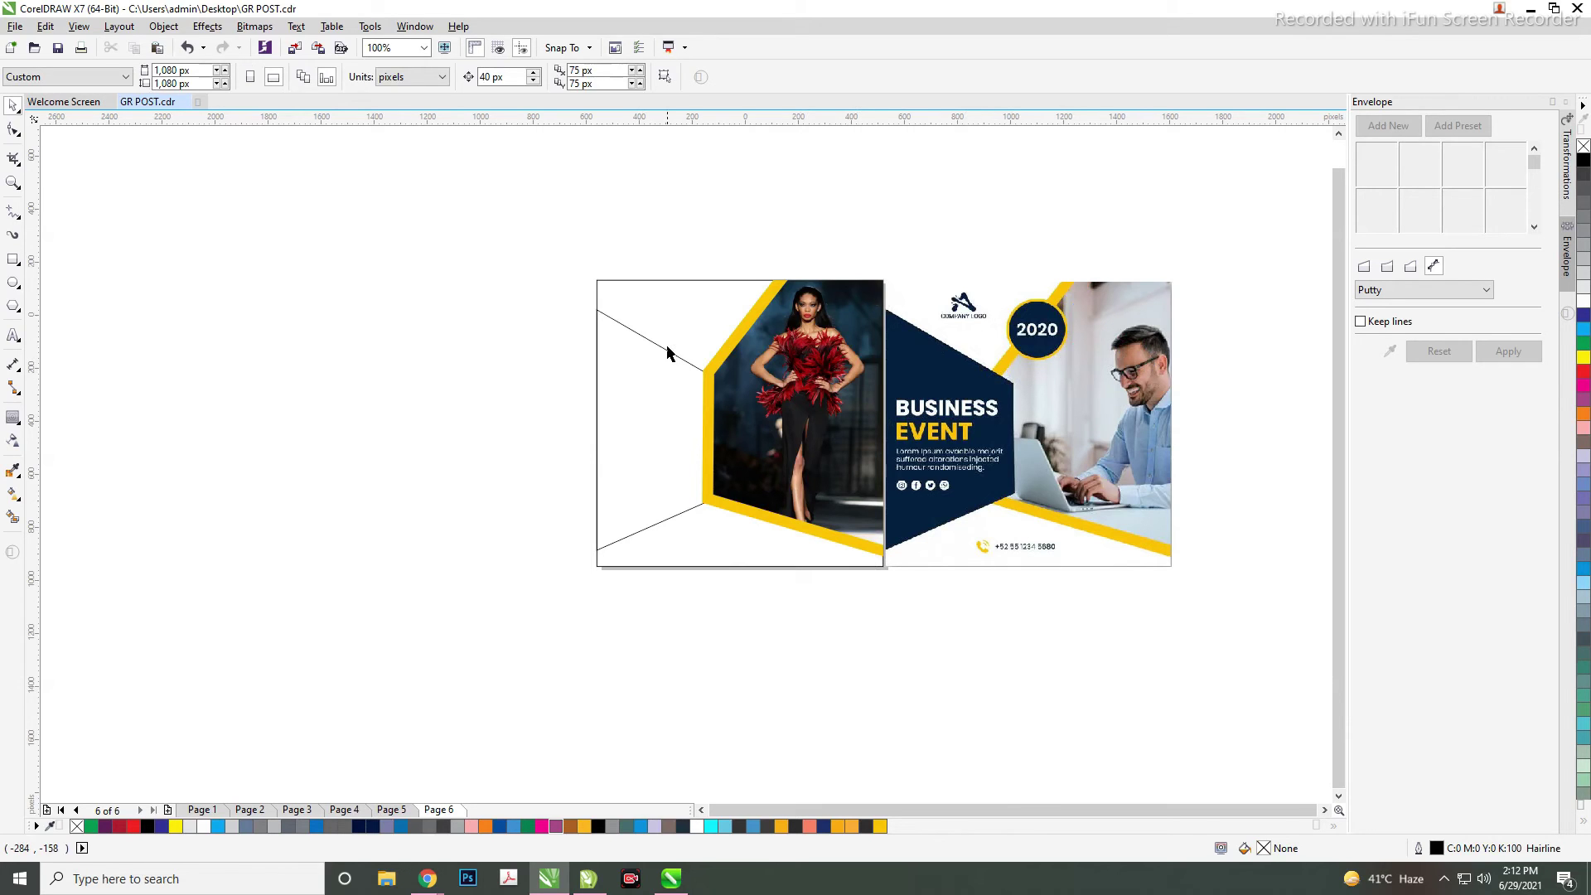
left_click(668, 352)
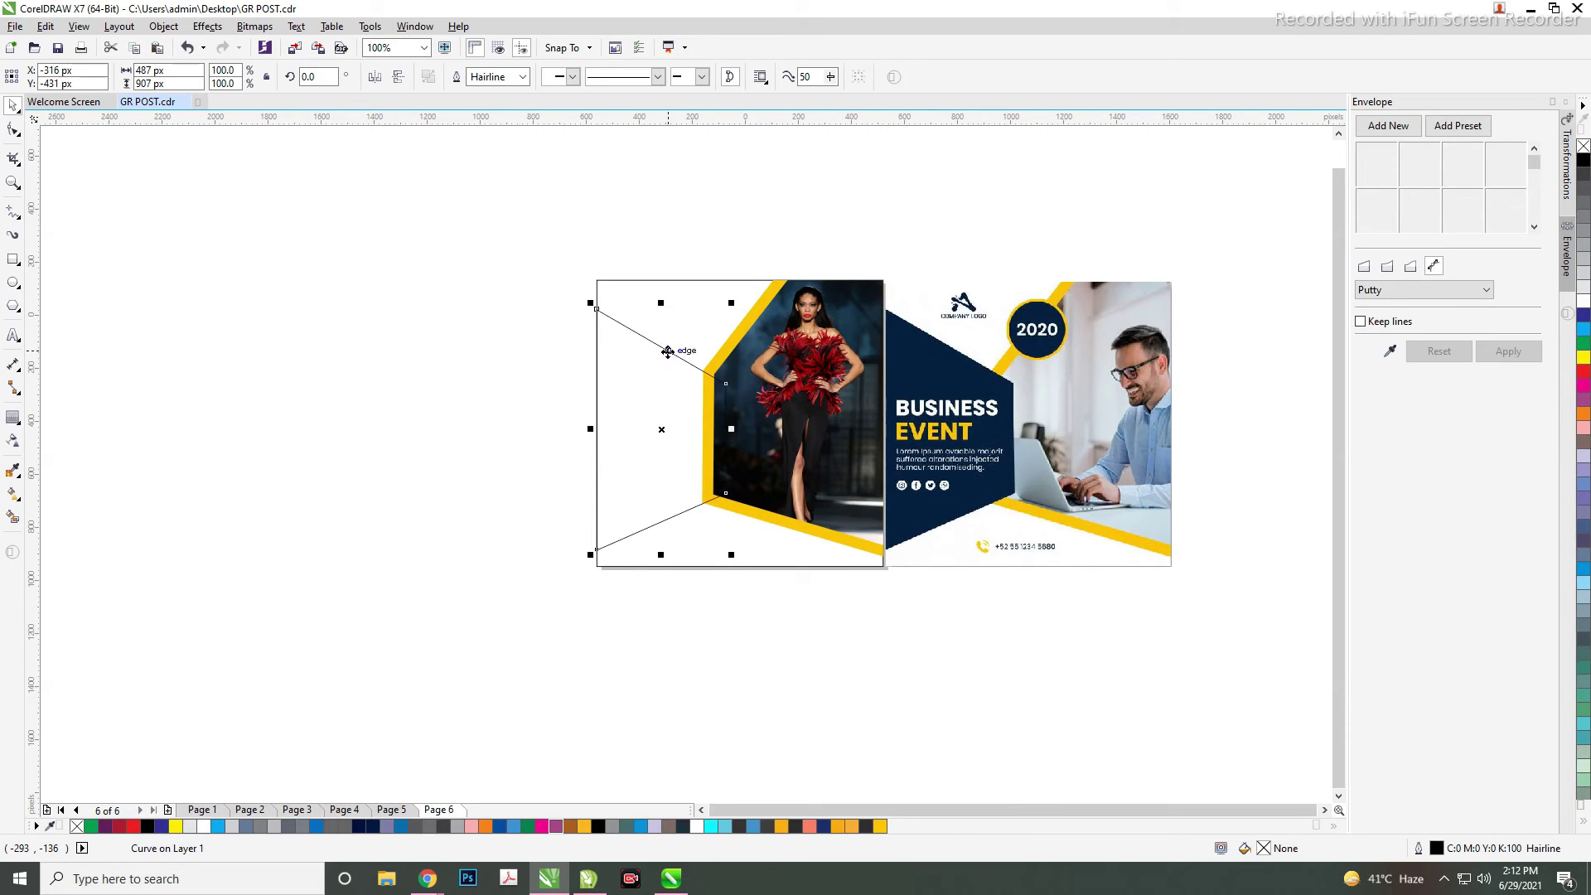
left_click(13, 469)
left_click(961, 398)
left_click(663, 418)
key("space")
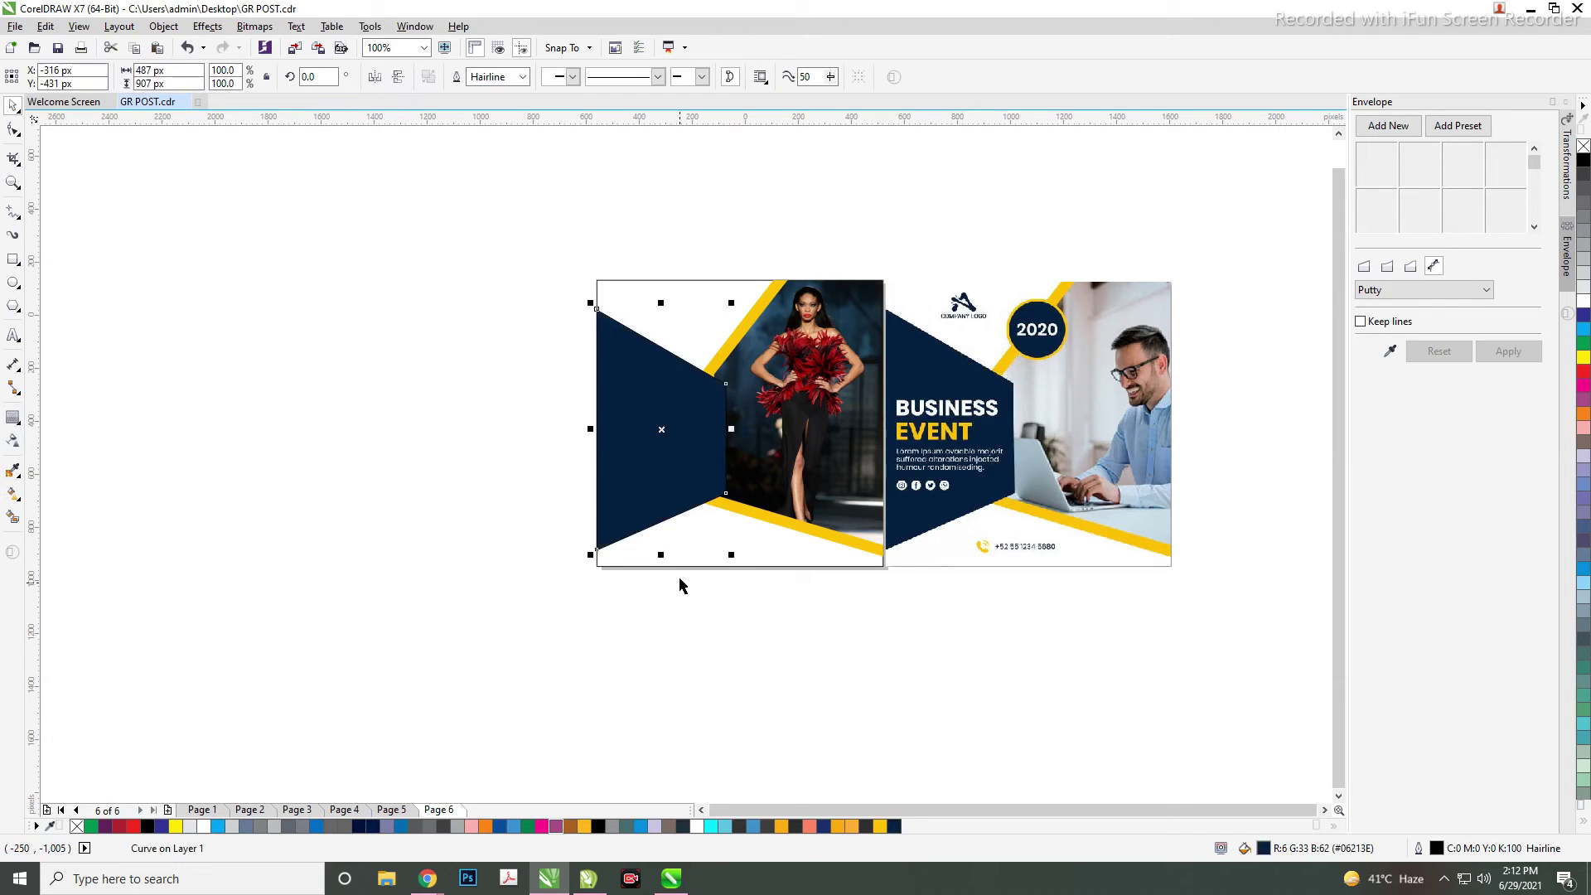
key("Escape")
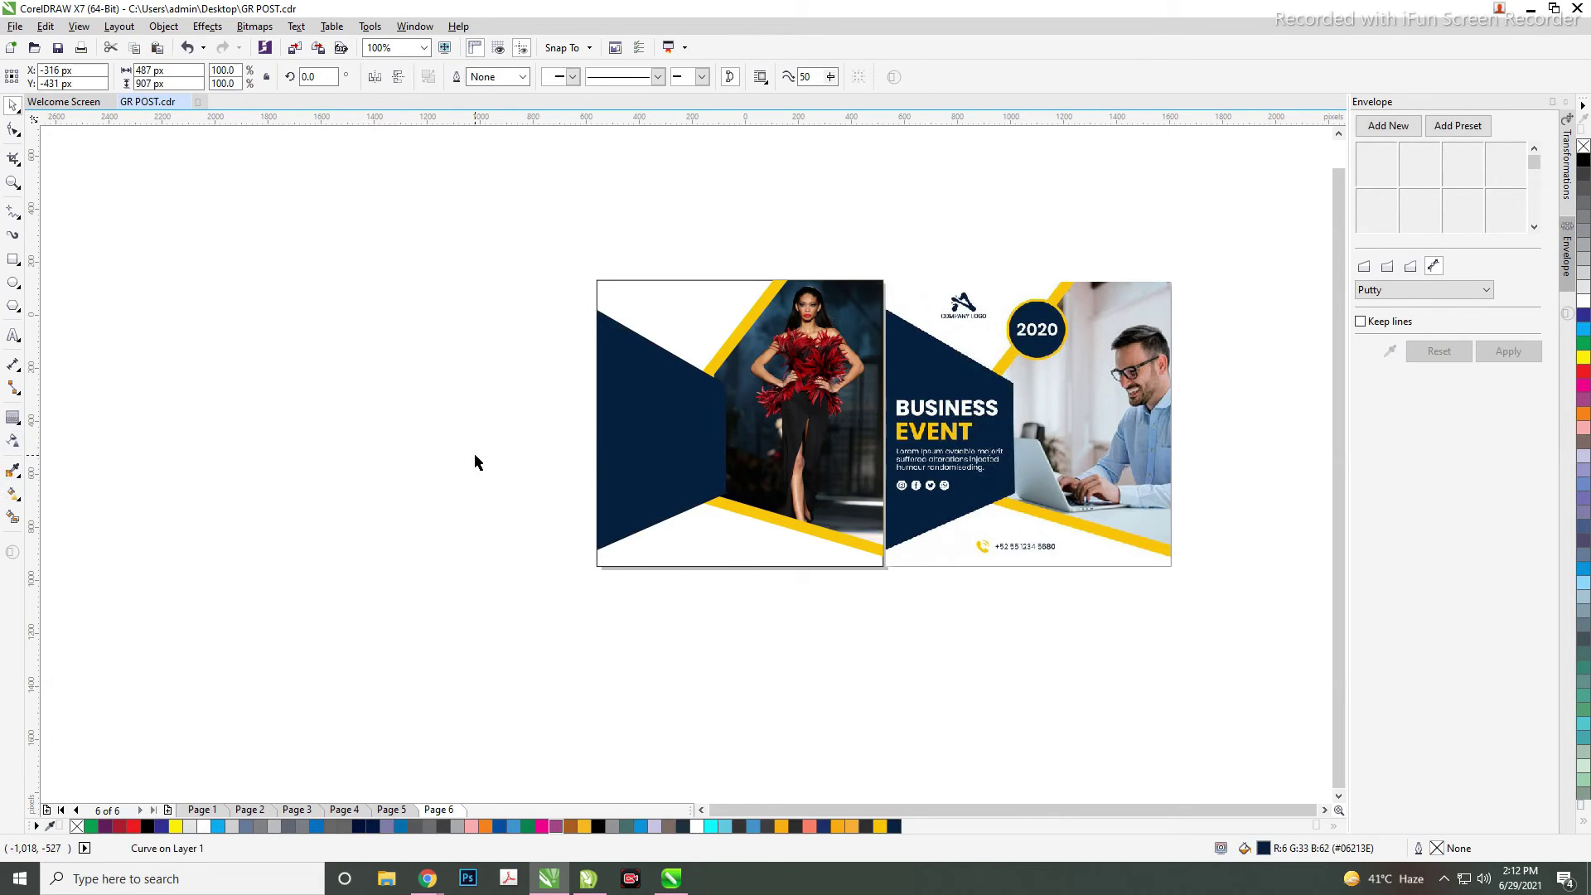
left_click(1045, 363)
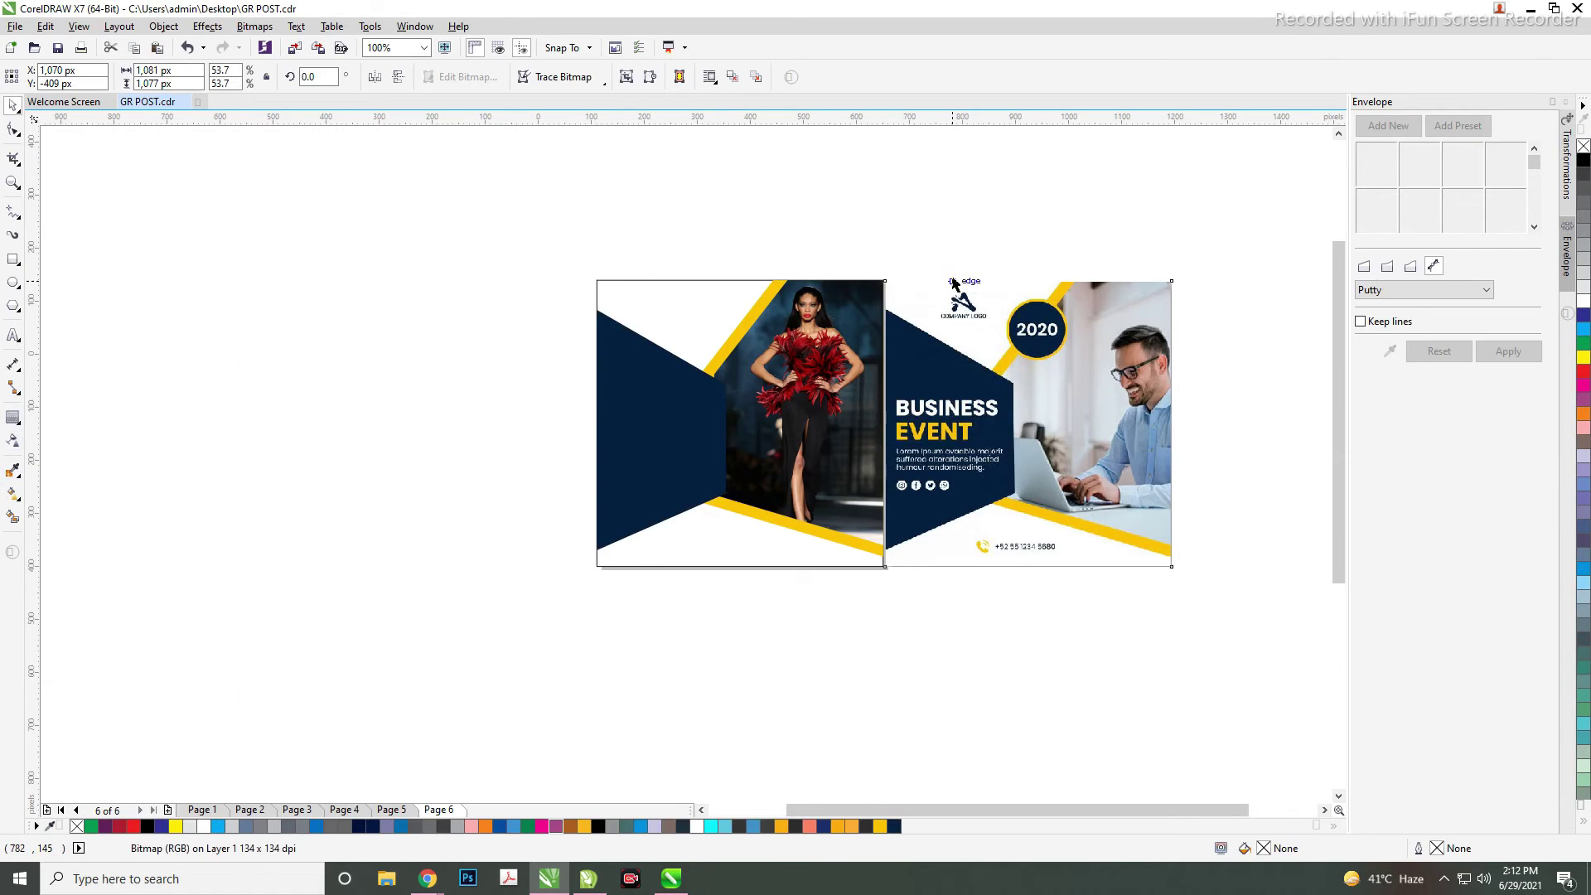
scroll(1046, 363, "up", 1)
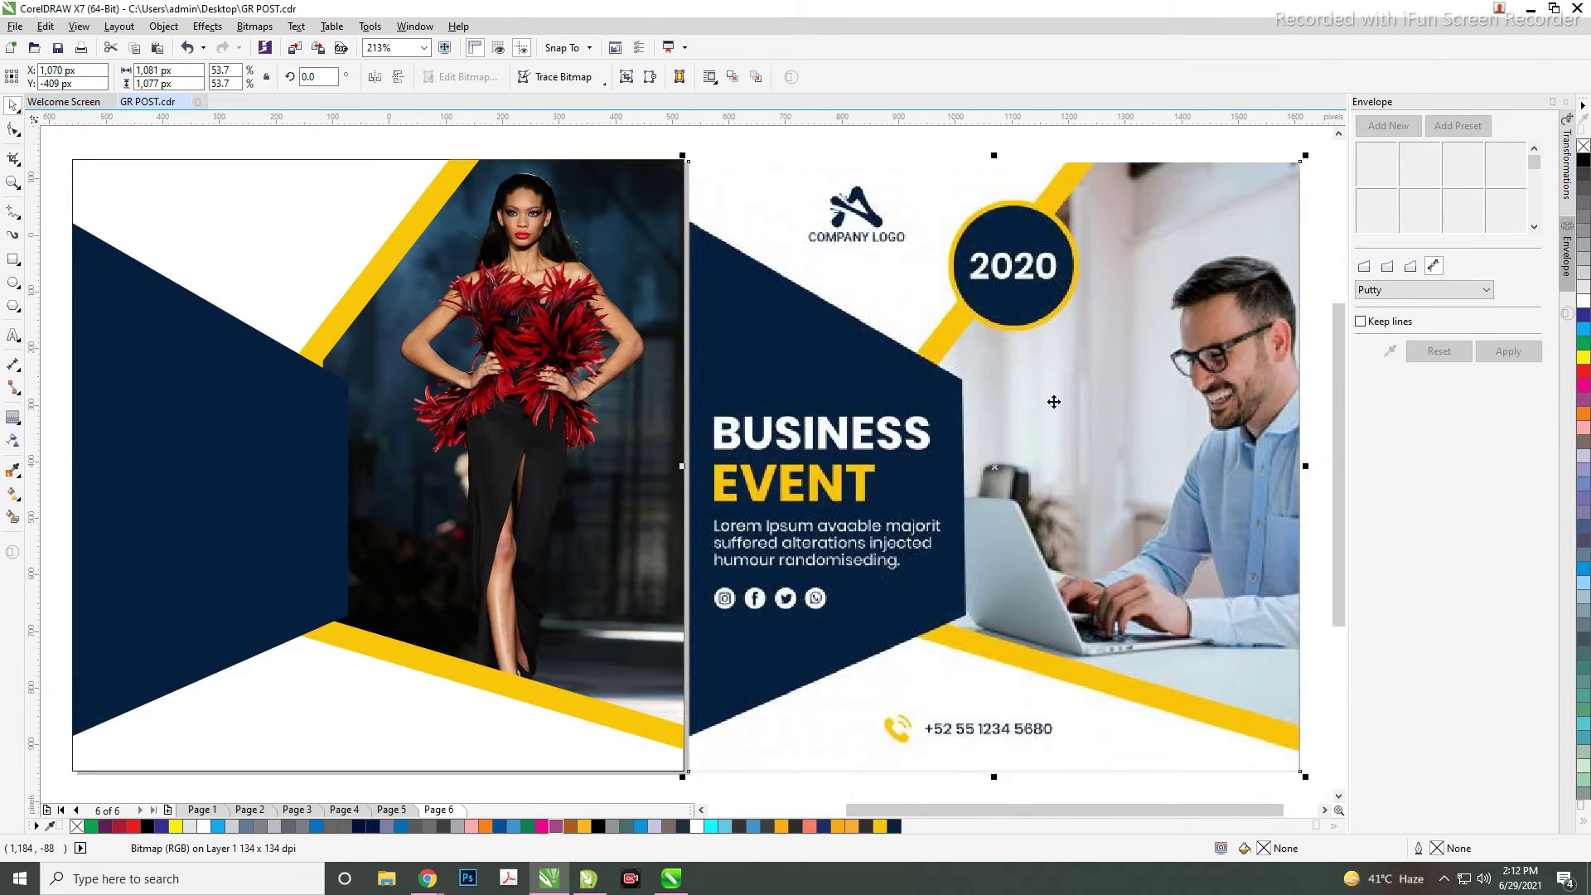
left_click(908, 781)
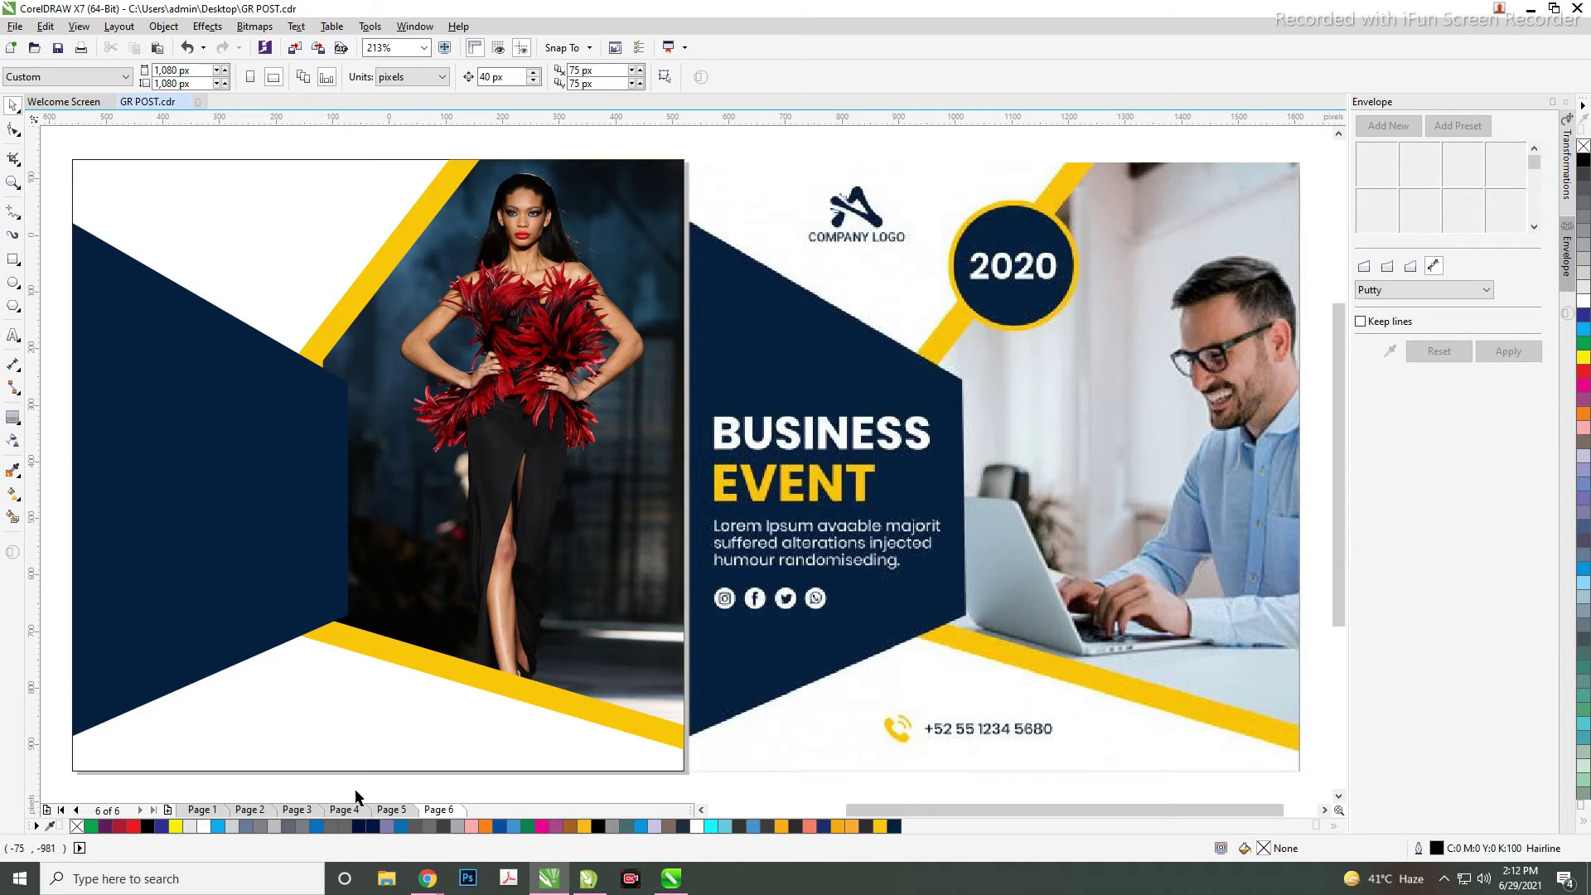
- Copy the Navam Creation logo from Page 3 onto Page 6's left navy triangle
left_click(391, 810)
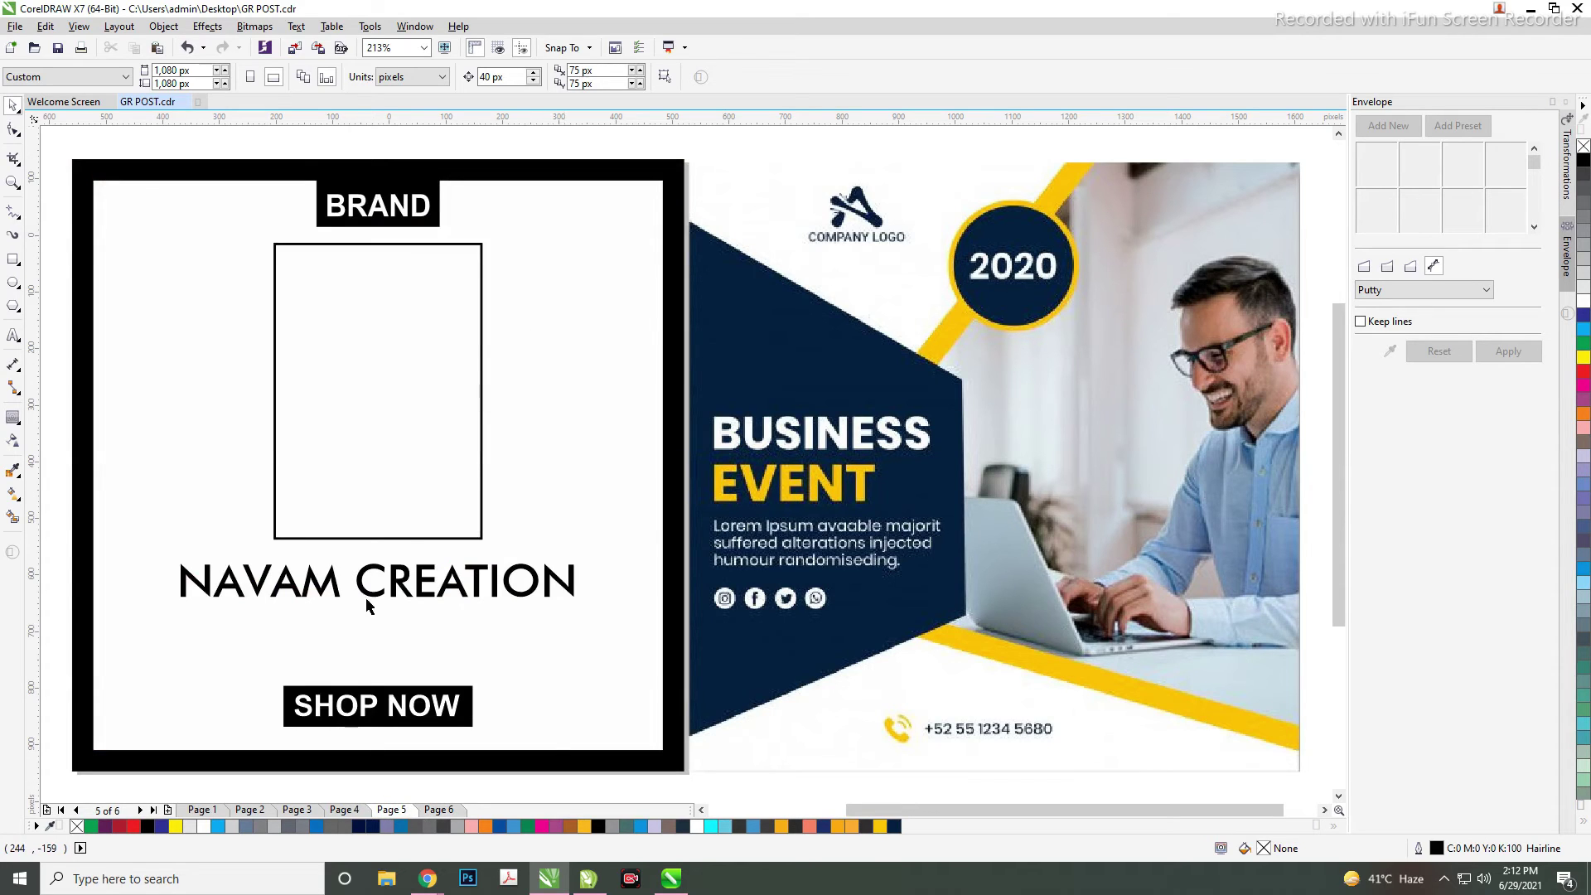
left_click(338, 810)
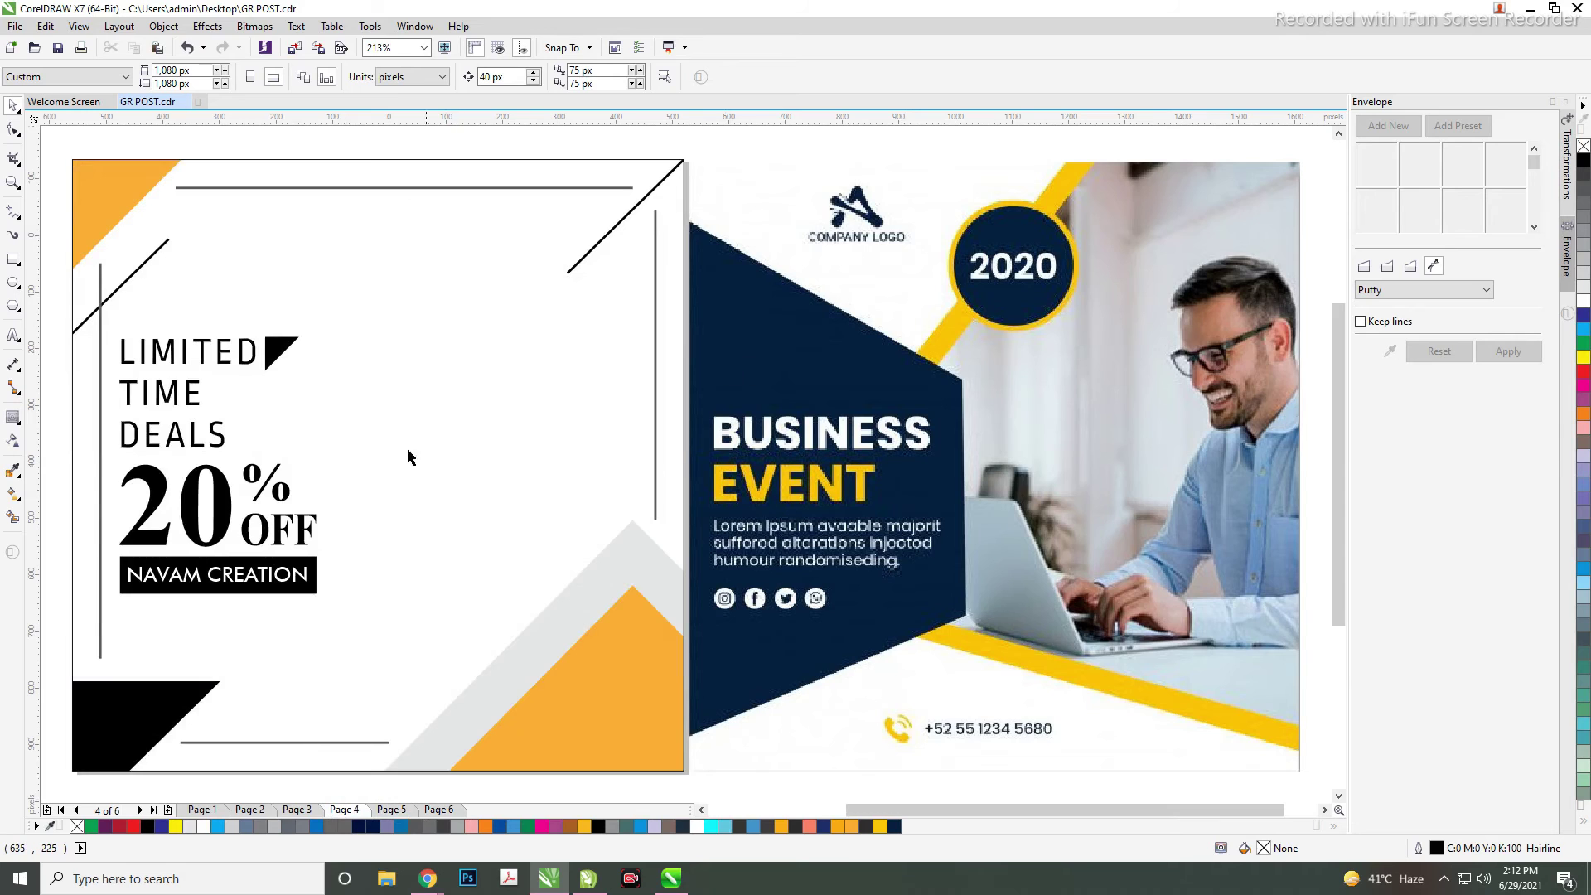
left_click(293, 810)
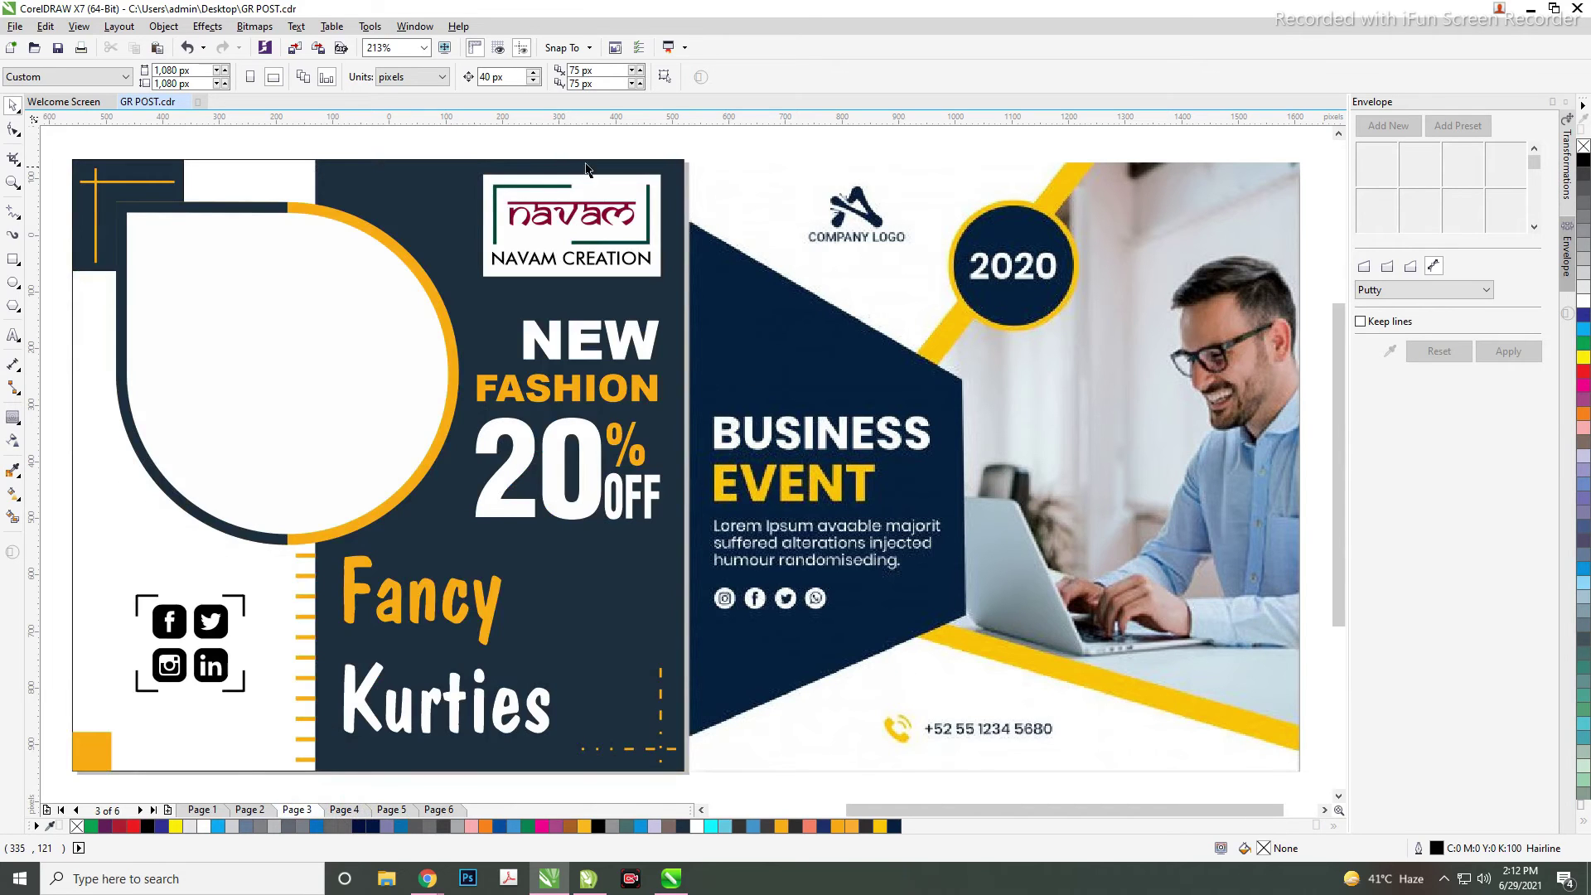
left_click(570, 217)
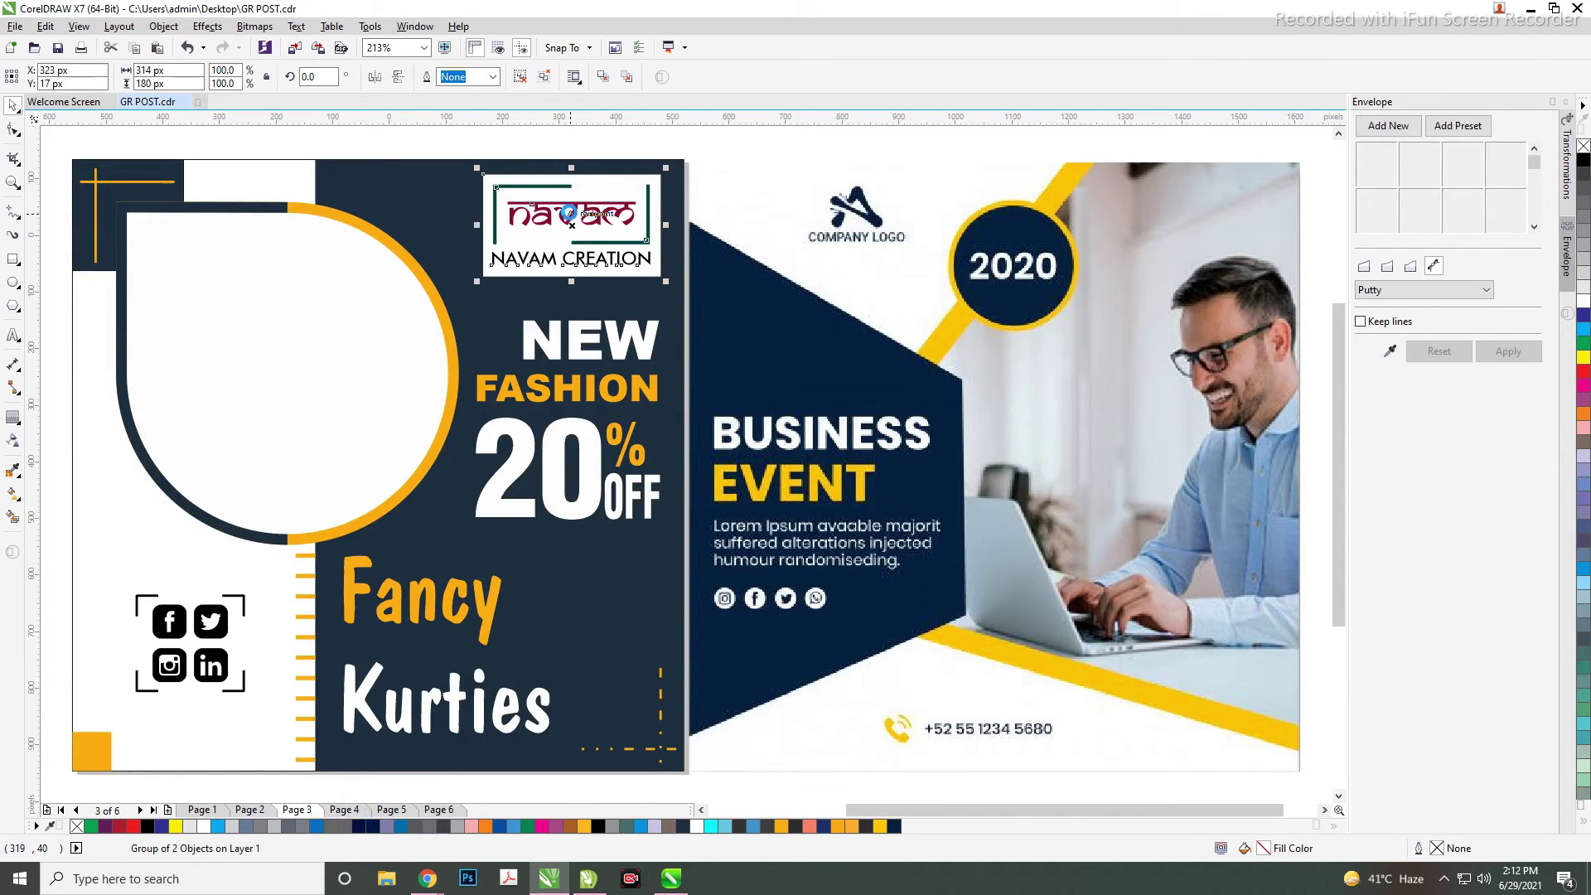
left_click(454, 809)
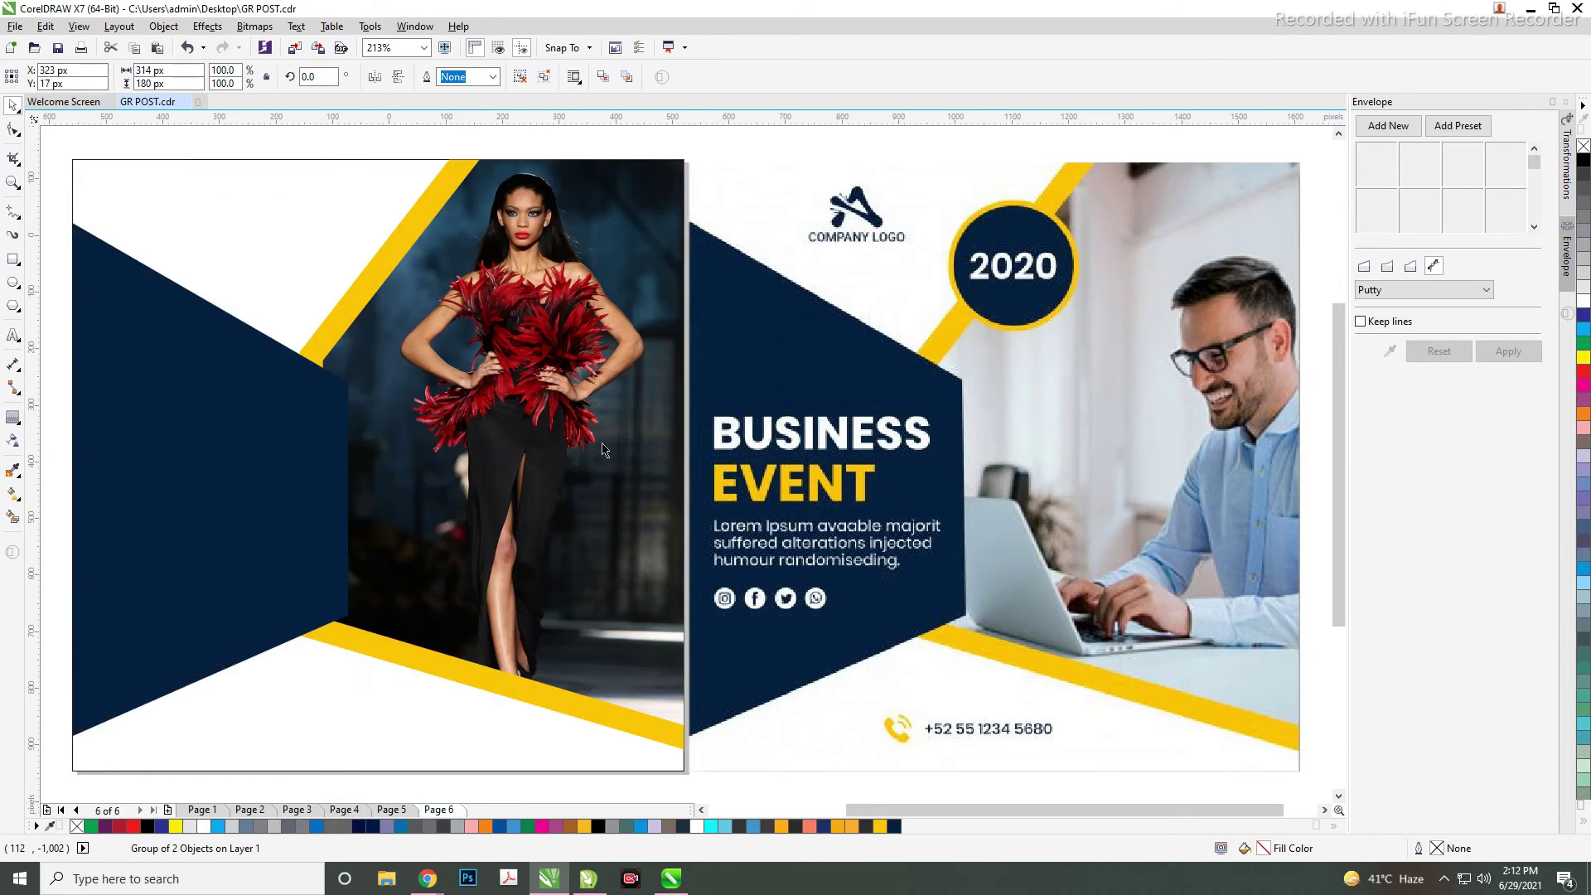
key("ctrl+v")
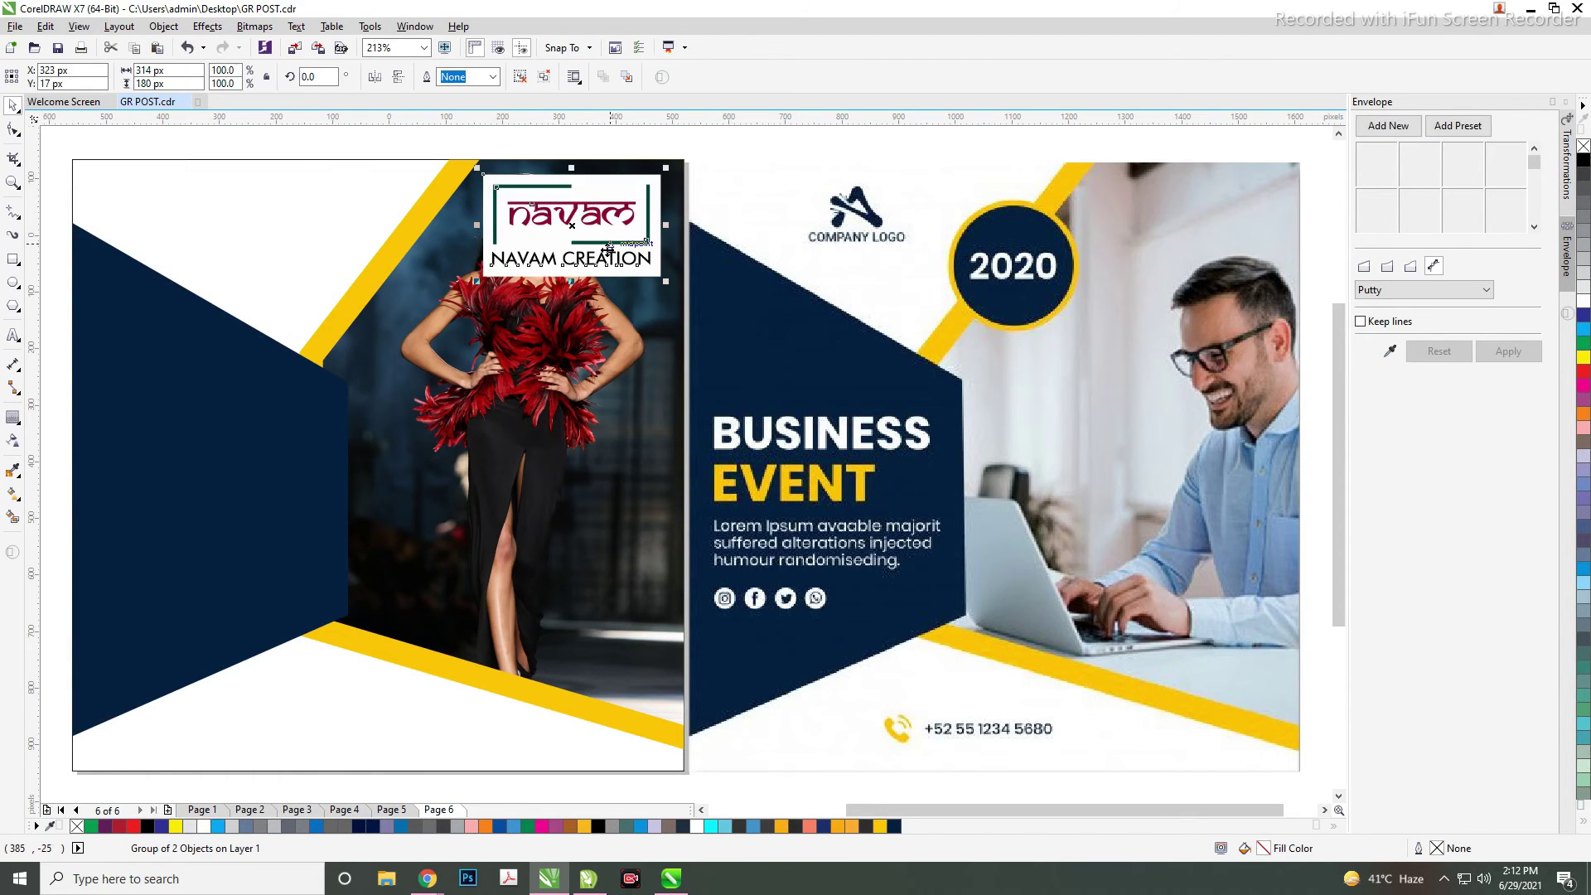
mouse_move(613, 232)
left_mouse_down()
mouse_move(316, 230)
mouse_move(217, 397)
mouse_move(221, 468)
left_mouse_up()
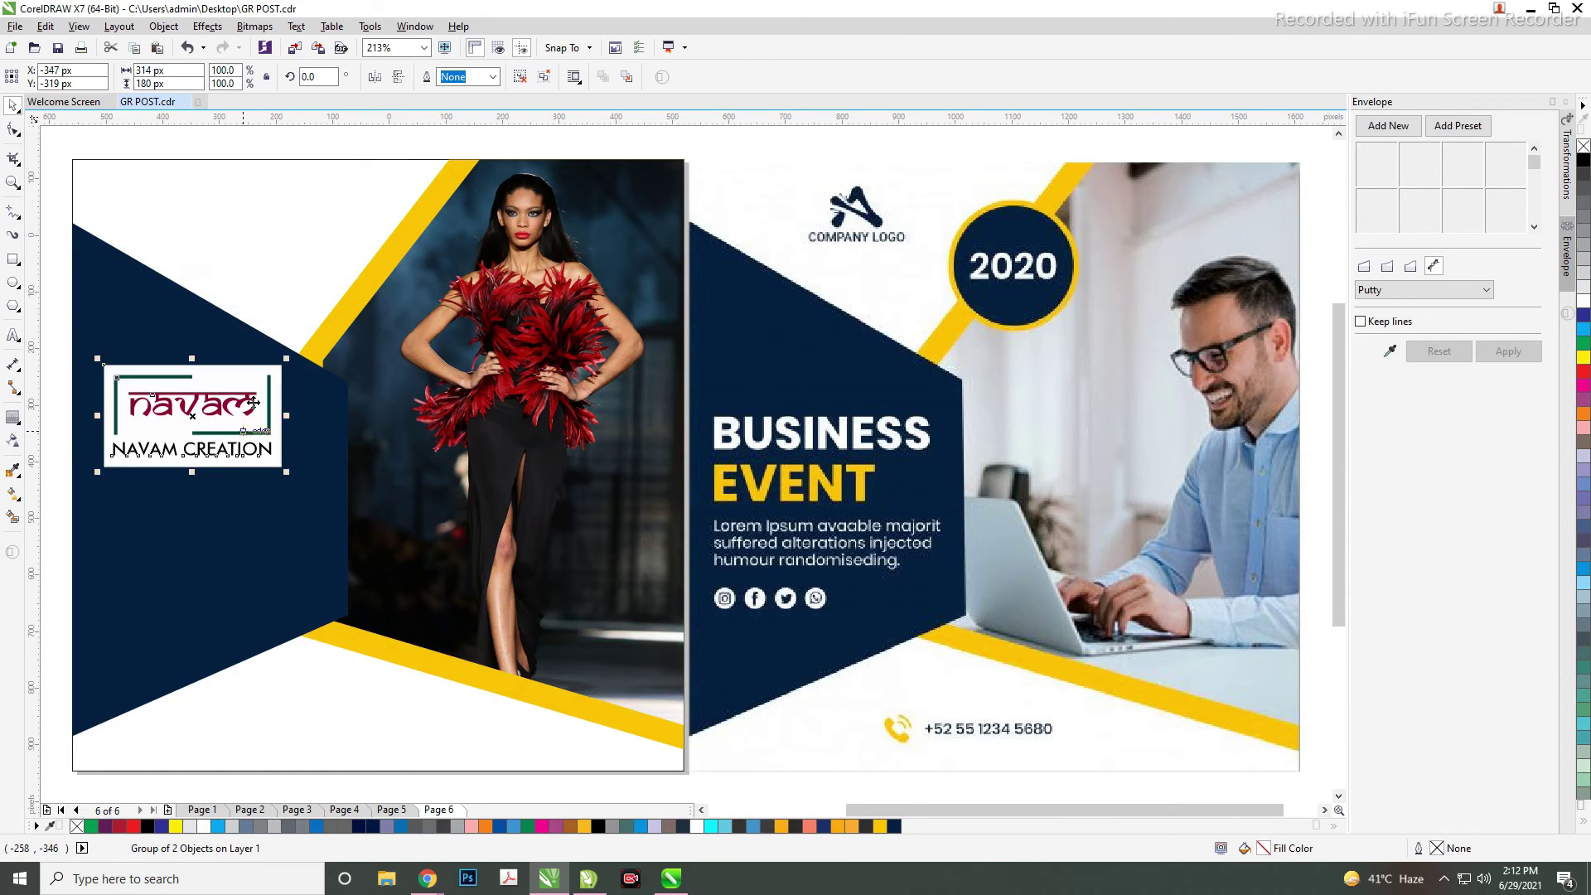
key("Escape")
- Fine-tune the Navam logo's vertical position on the navy triangle
scroll(627, 346, "down", 3)
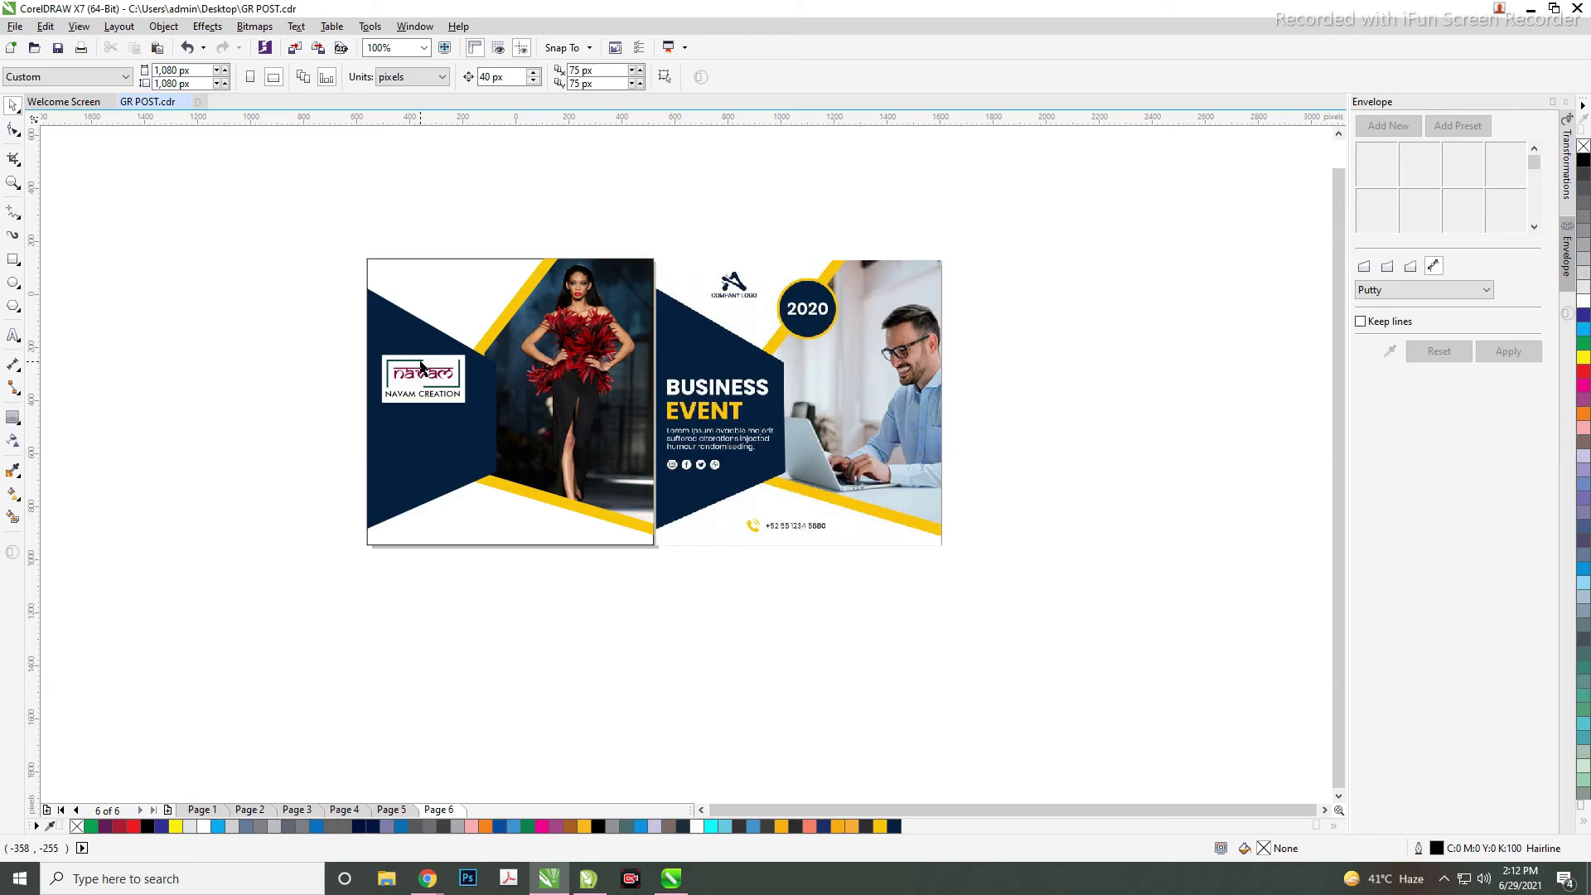
left_click(446, 384)
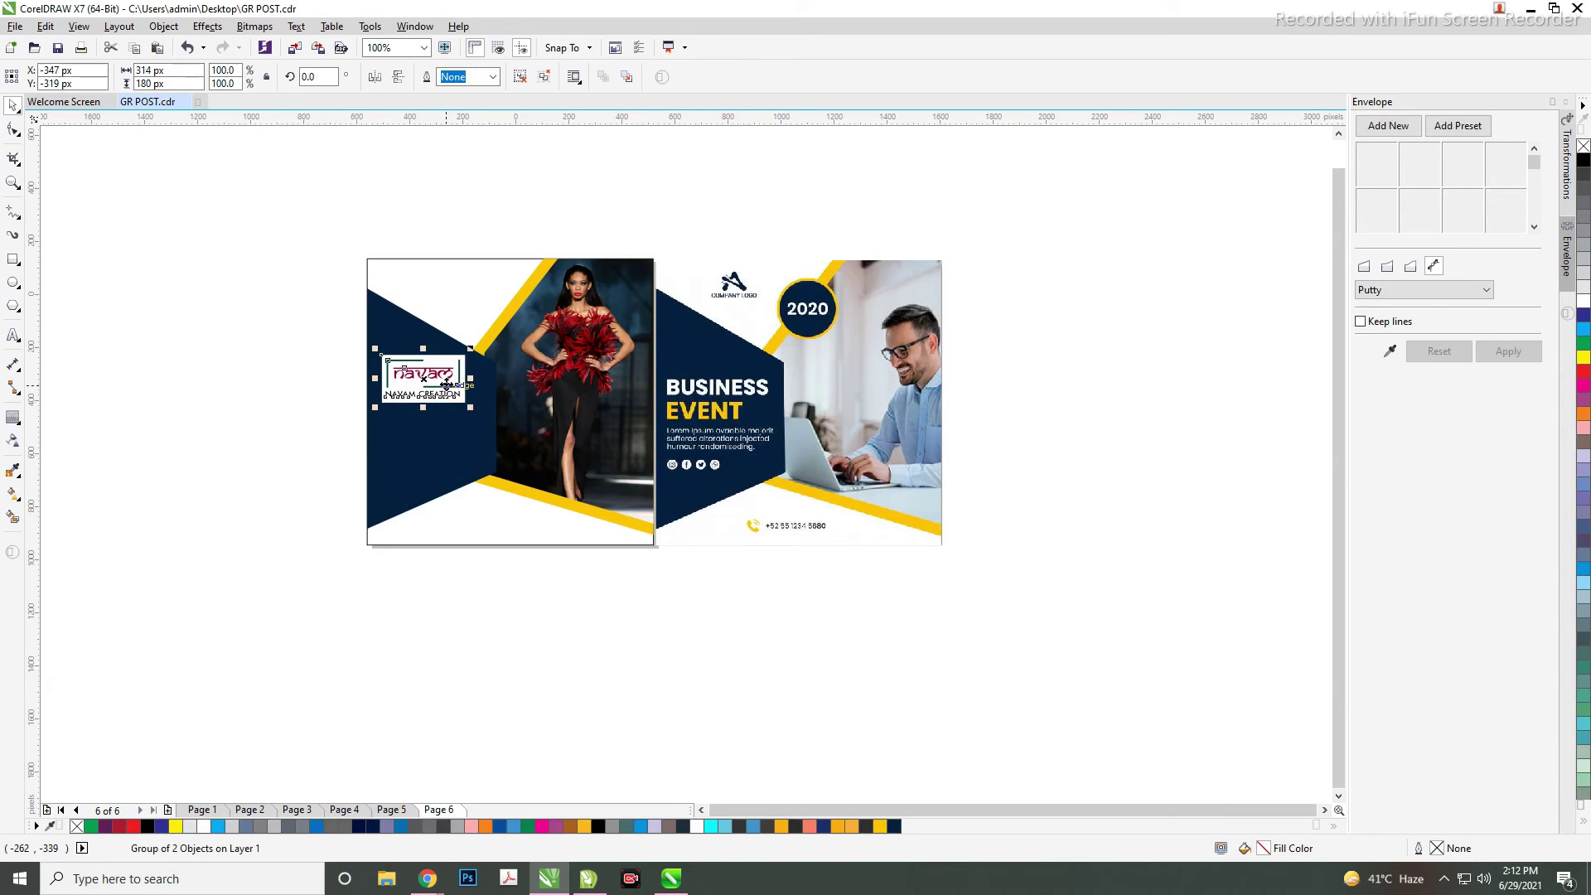
left_click_drag(445, 385, 448, 416)
left_click(439, 354, "shift")
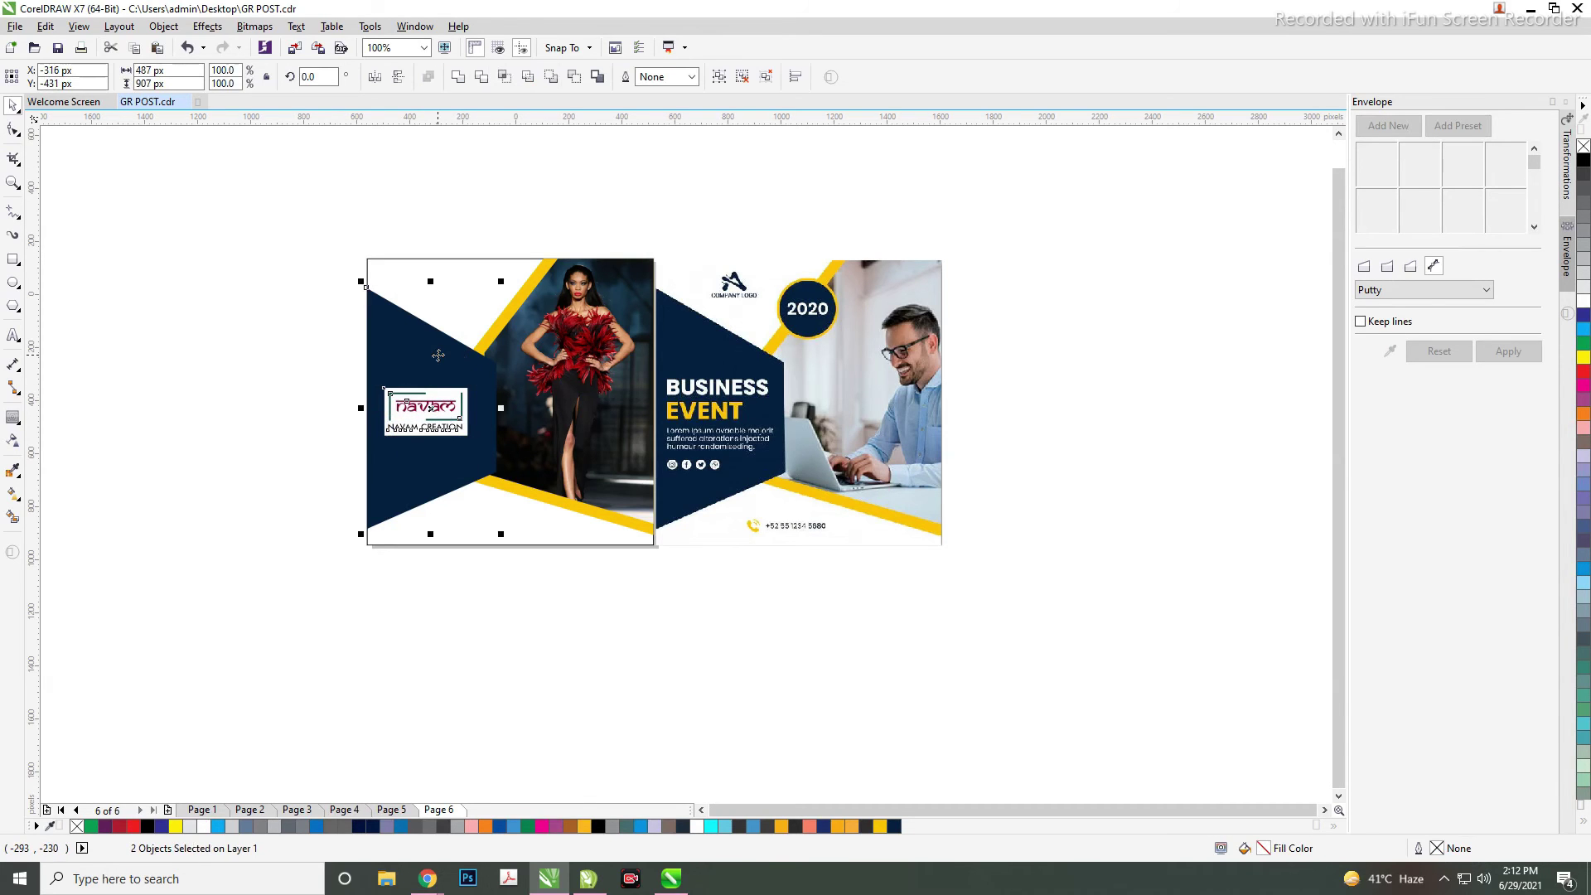
left_click(445, 304)
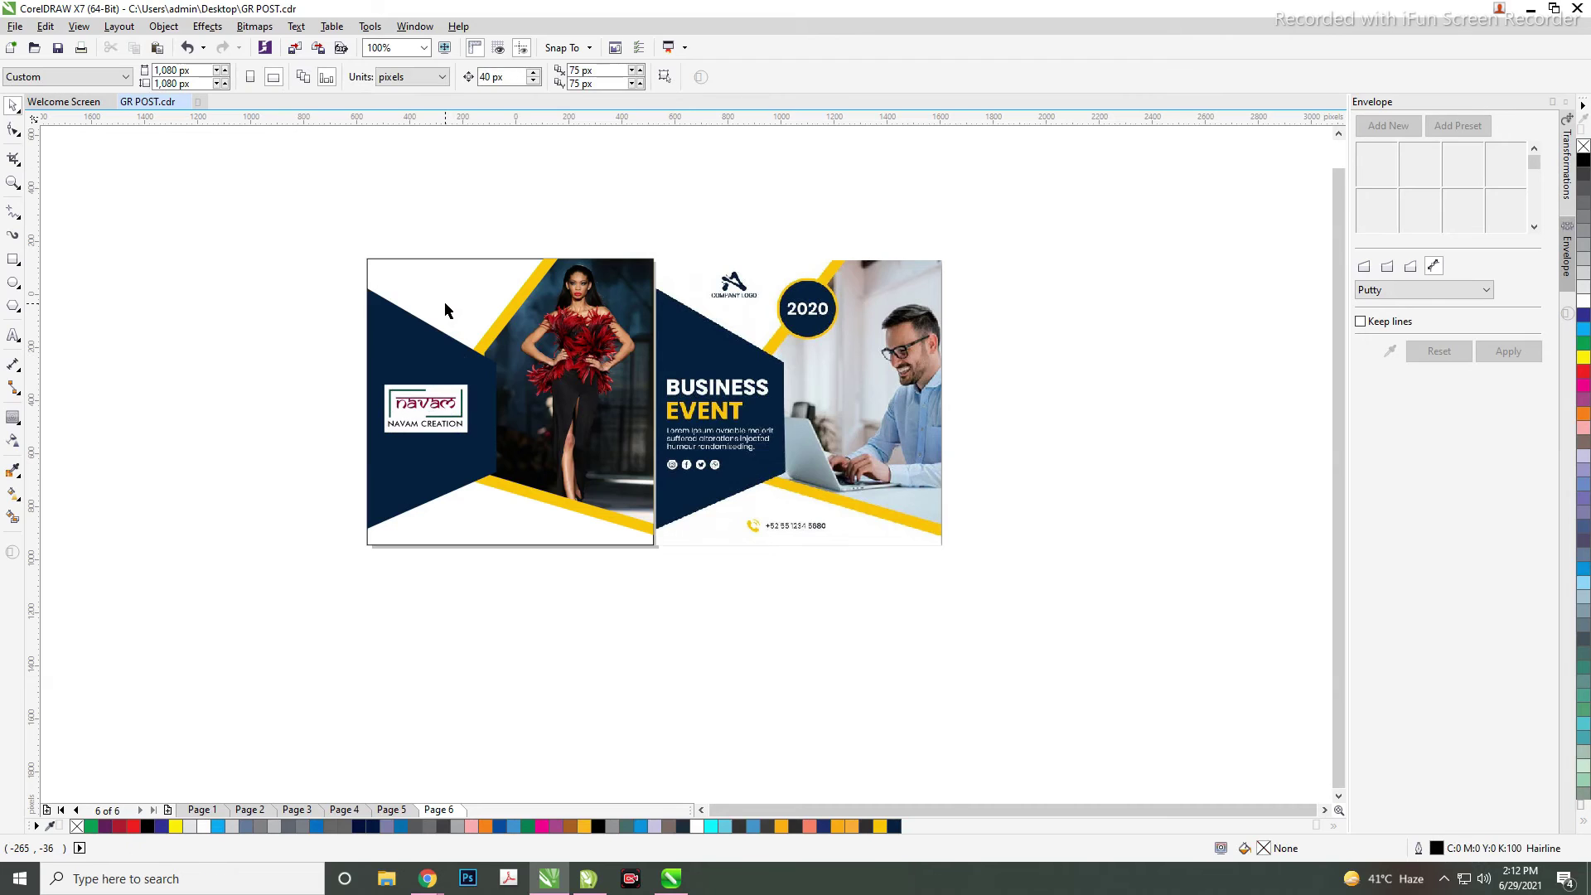
left_click(426, 420)
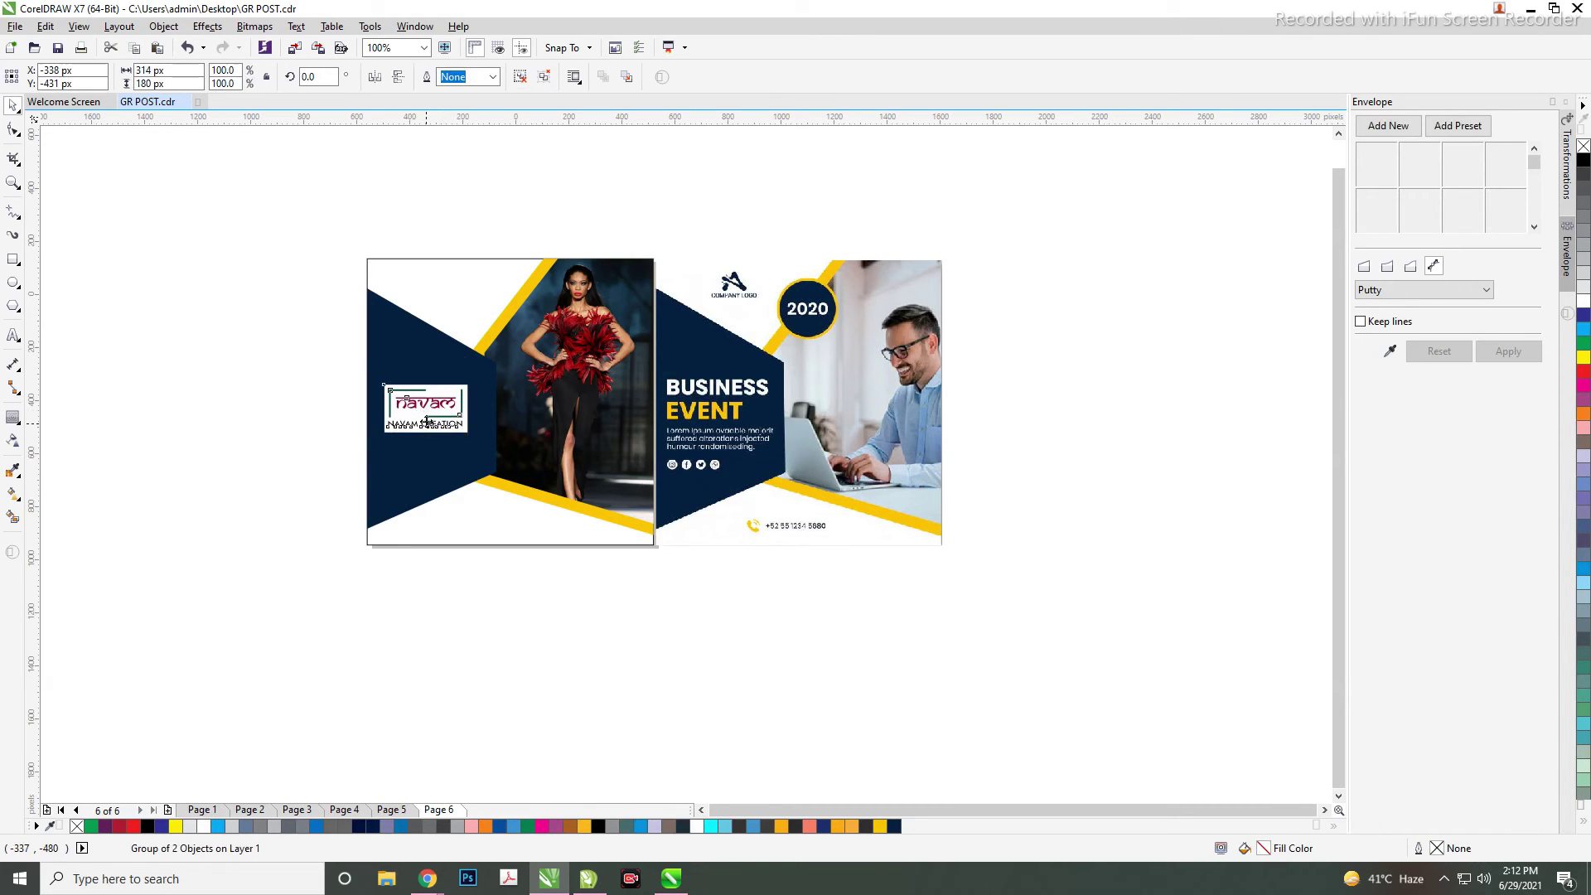
left_click(426, 408)
left_click_drag(426, 408, 426, 389)
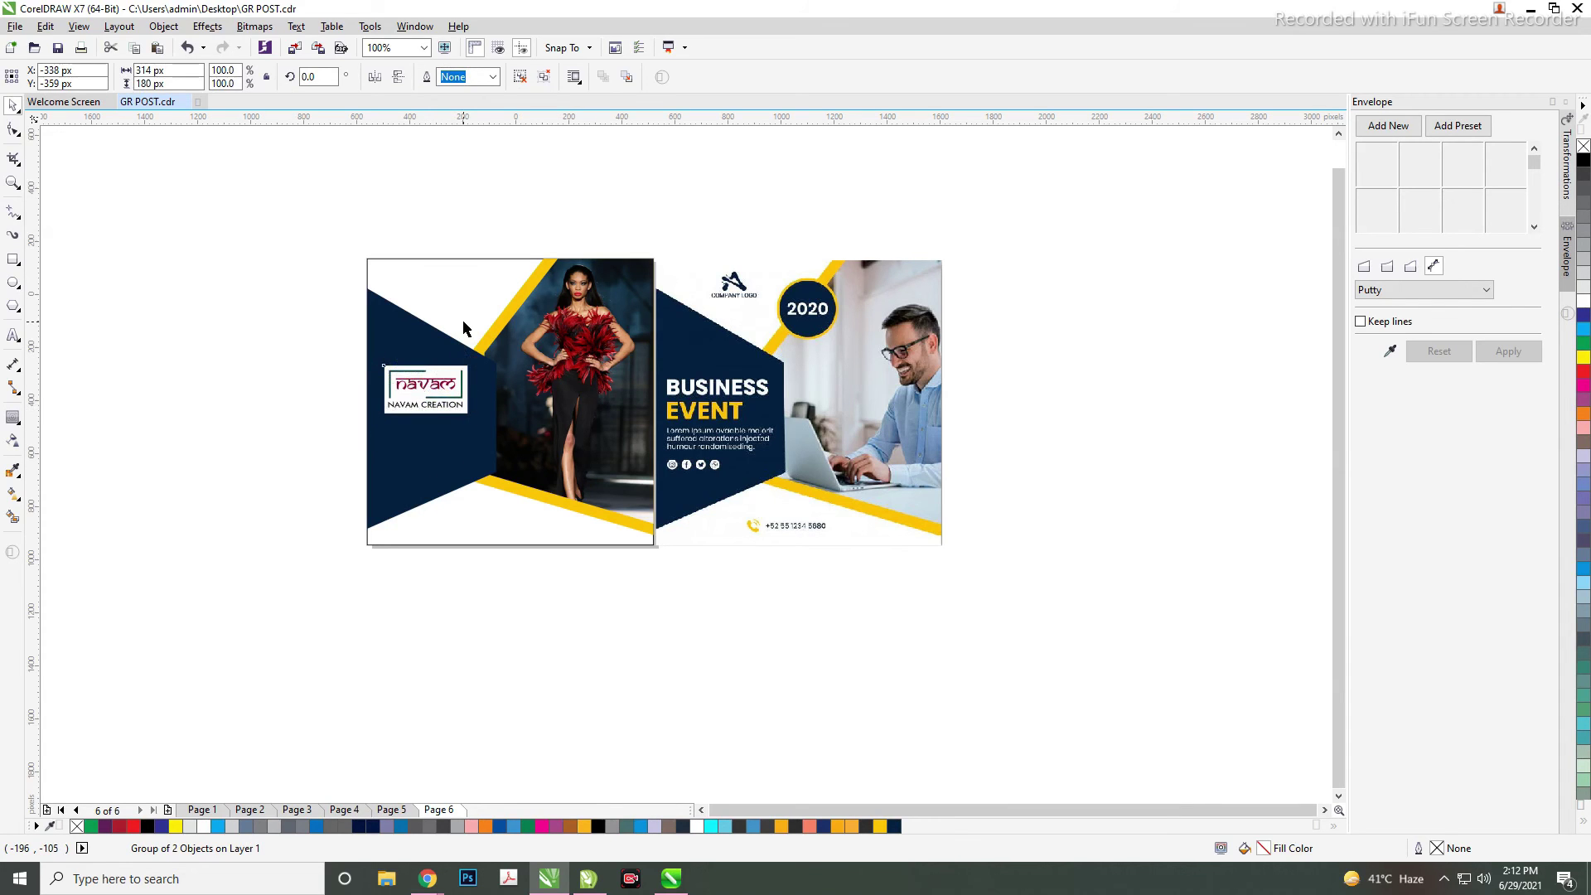
left_click(390, 810)
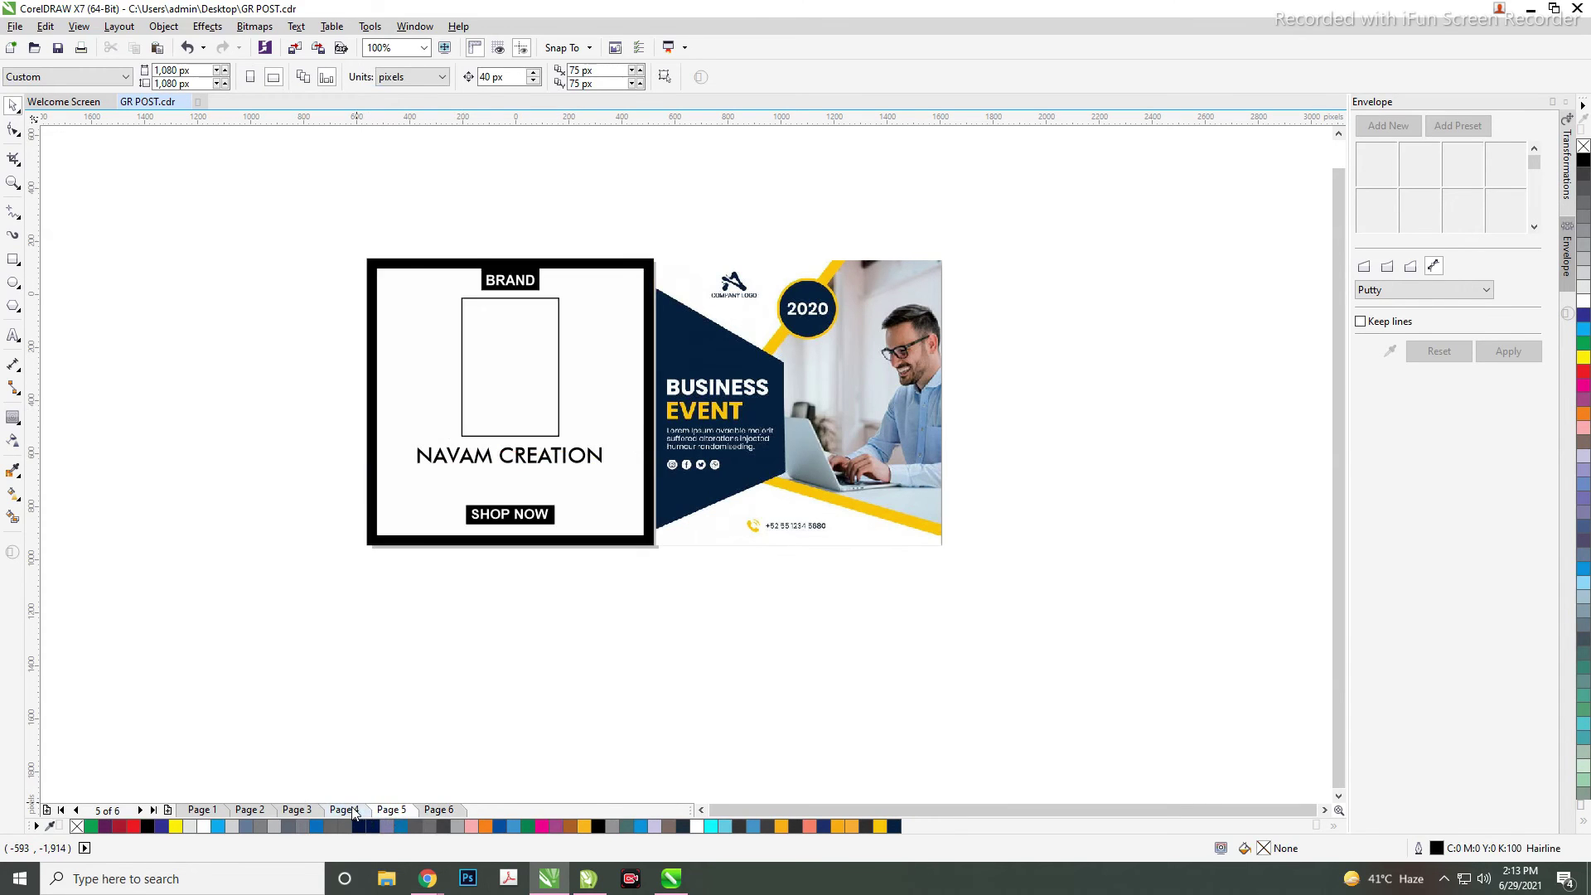
- Copy the social icon group from Page 1 onto the fashion page
left_click(354, 810)
left_click(313, 809)
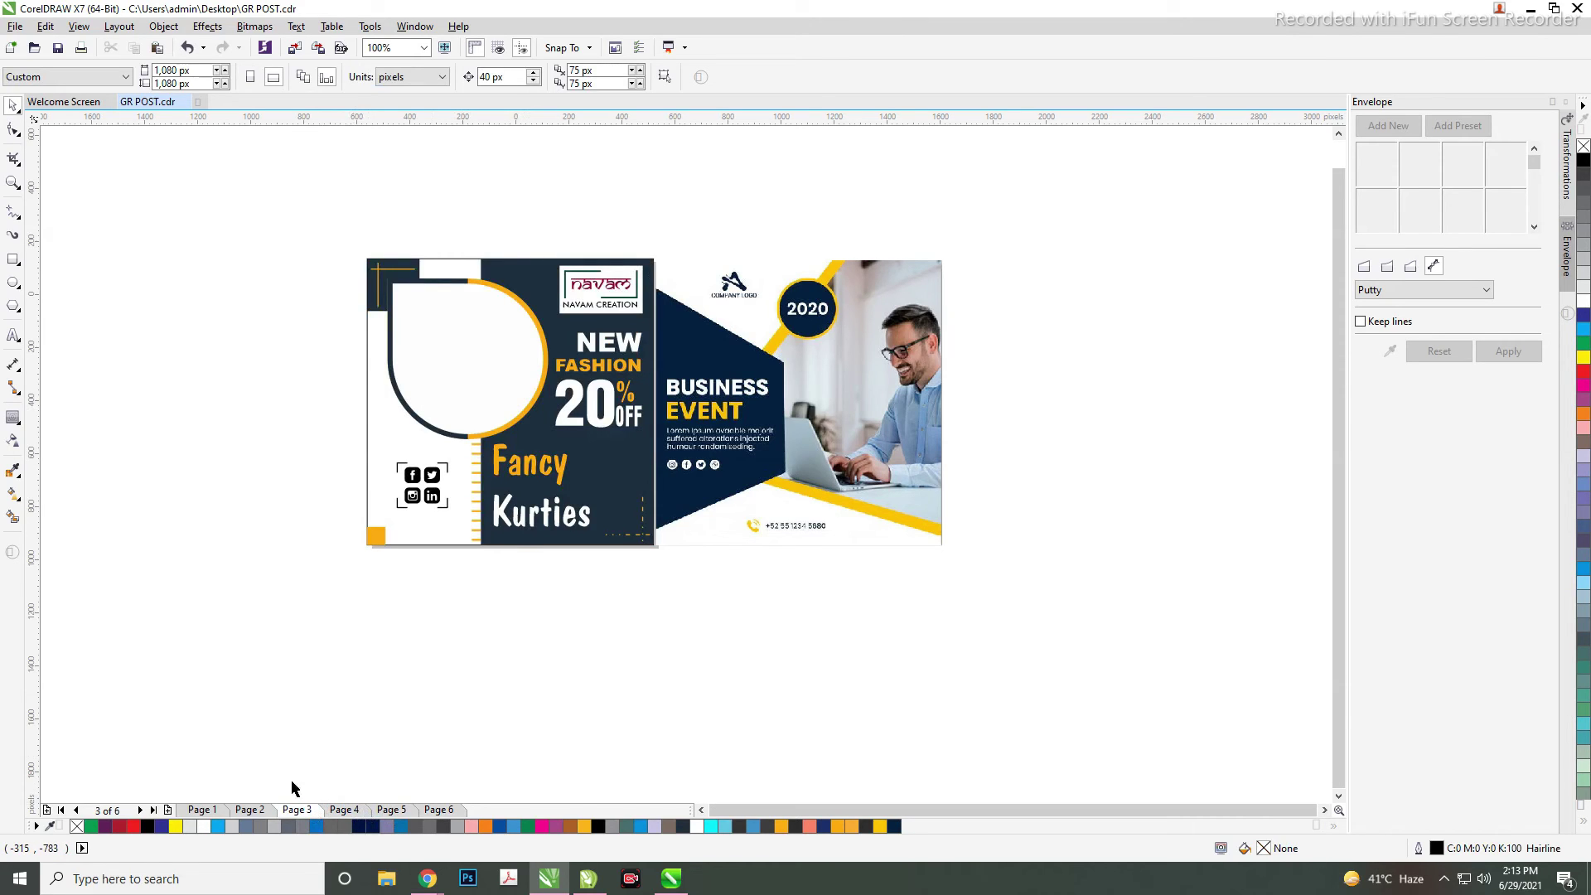
left_click(250, 810)
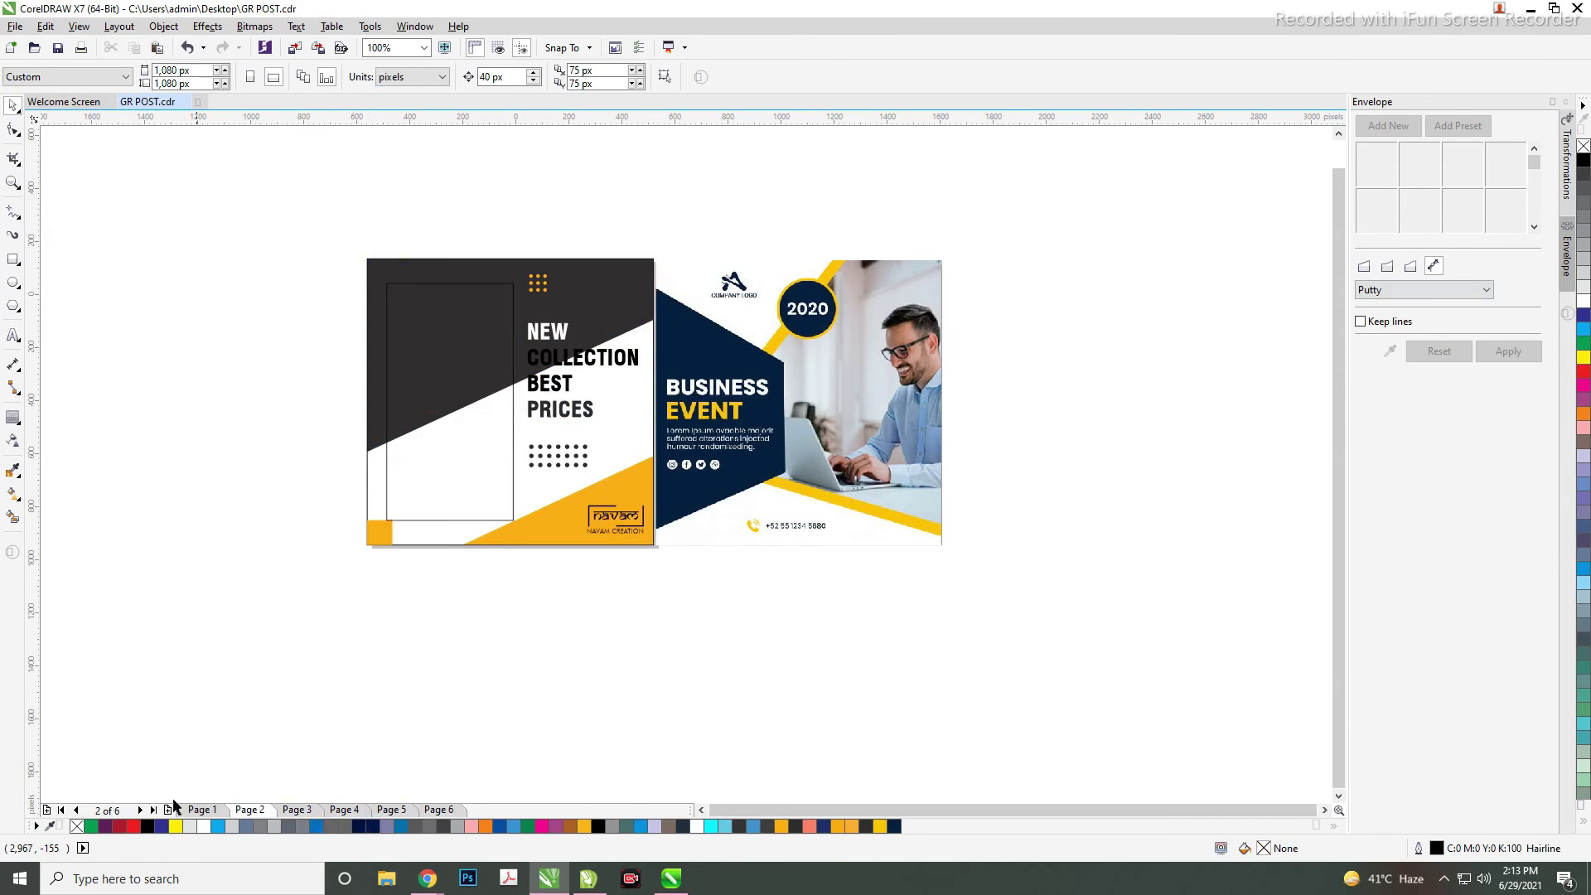
left_click(202, 809)
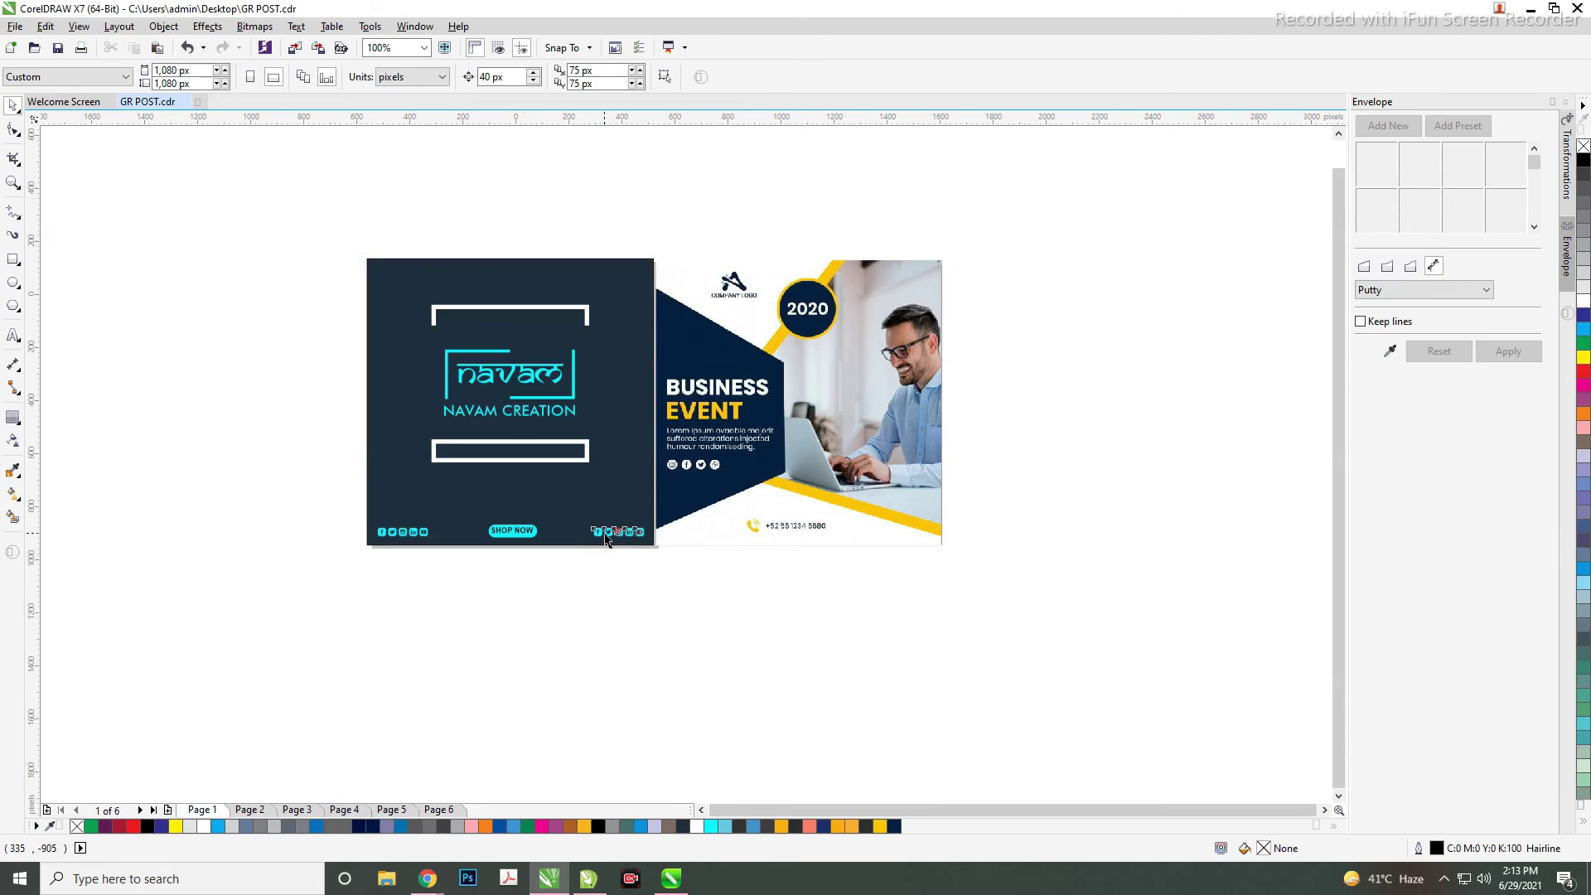
left_click(604, 534)
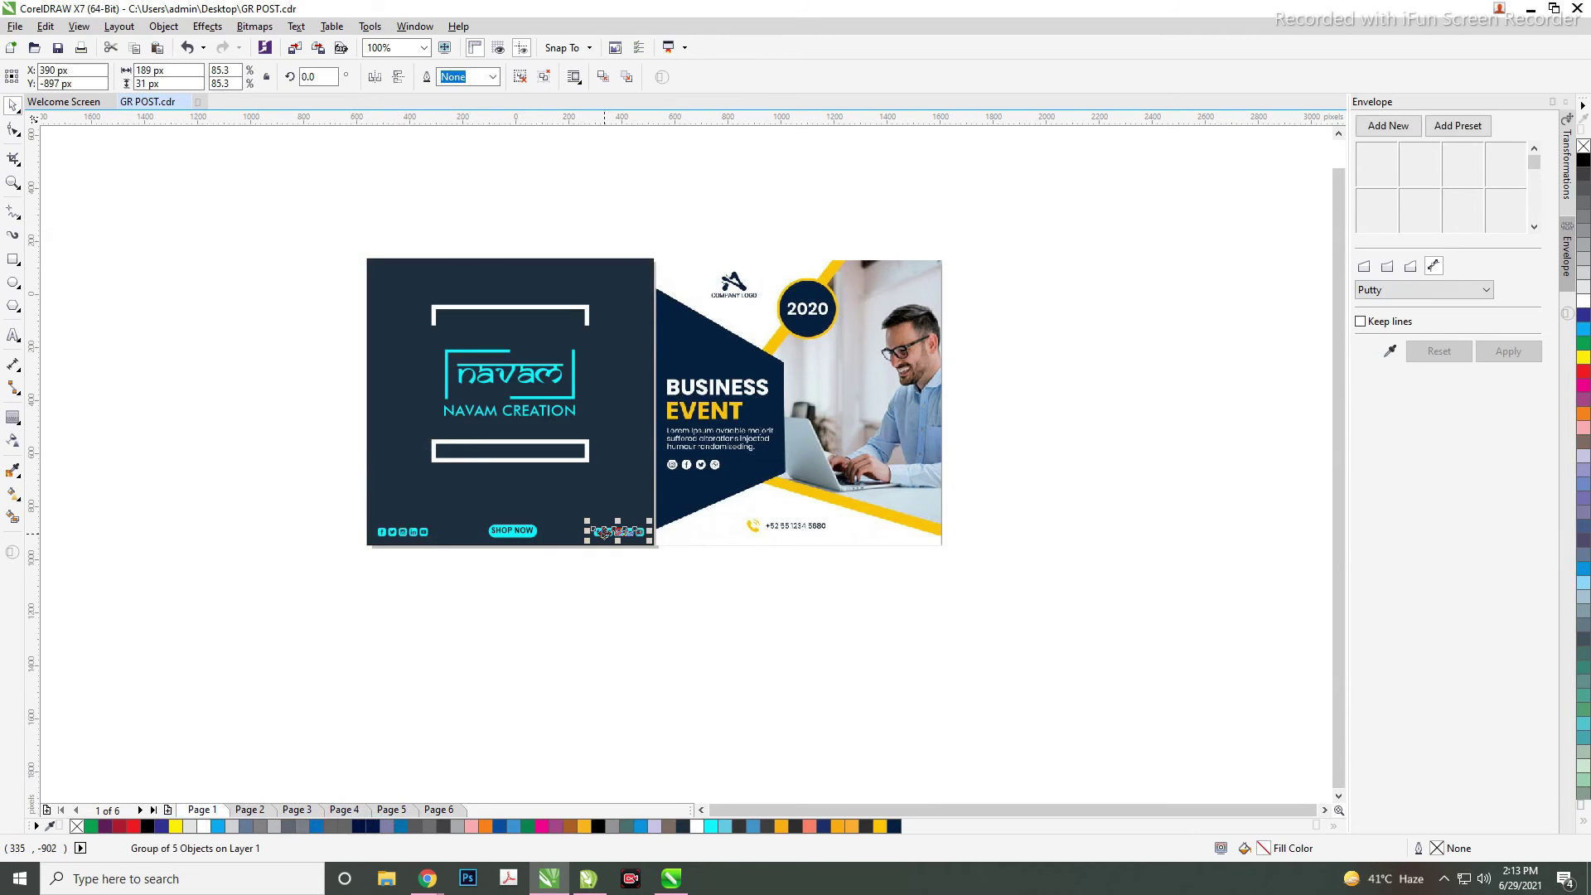
left_click(438, 809)
key("ctrl+v")
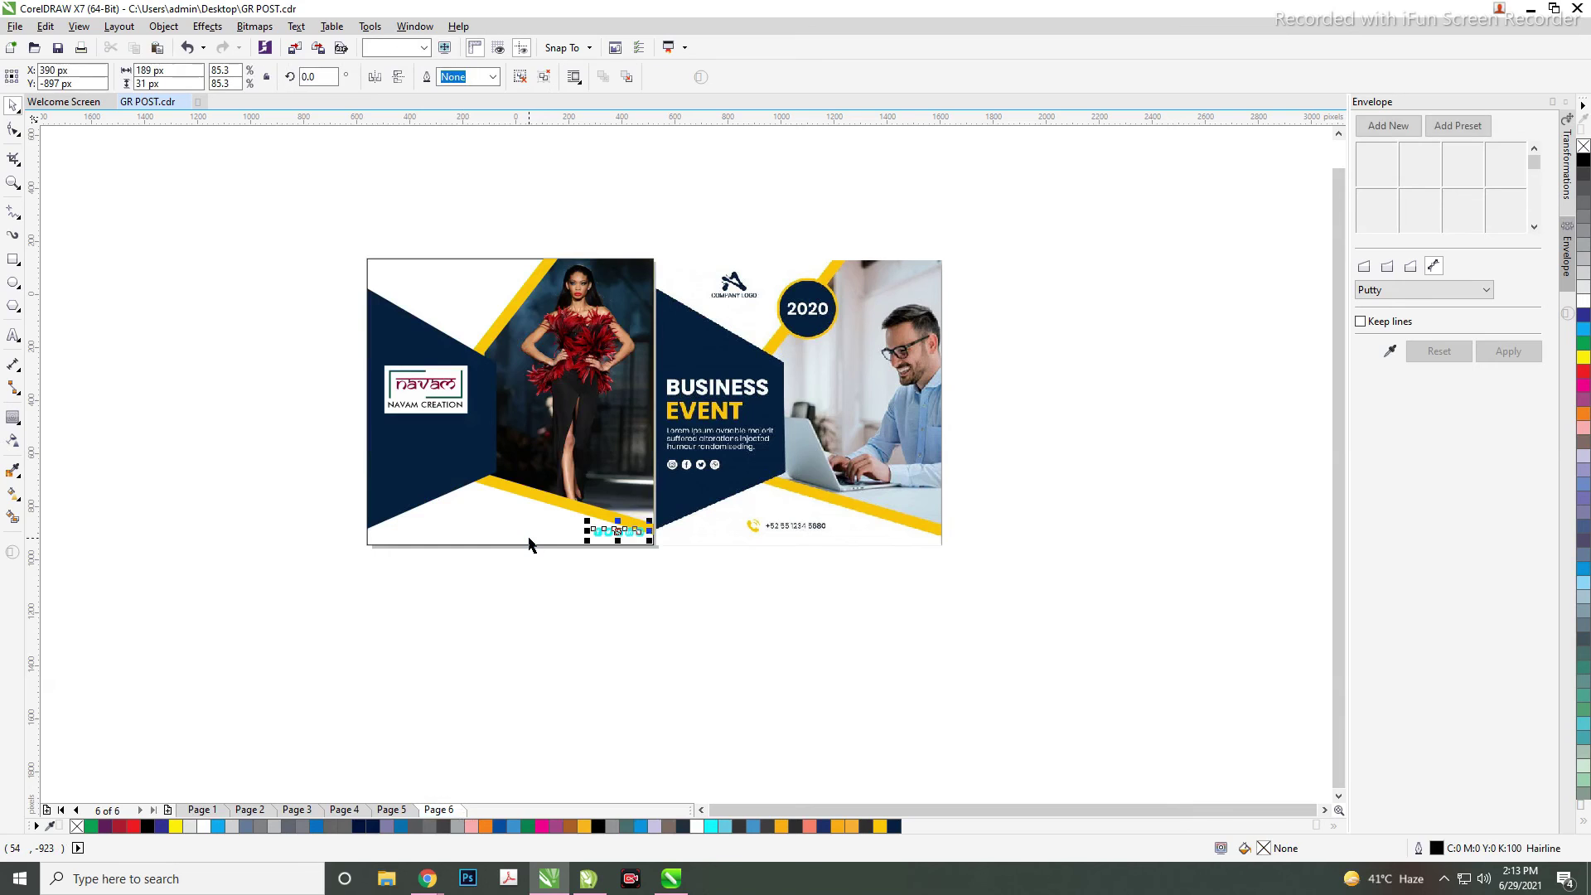
- Recolour the icon row black and place it in the bottom white strip
scroll(531, 504, "up", 2)
left_click_drag(705, 559, 320, 343)
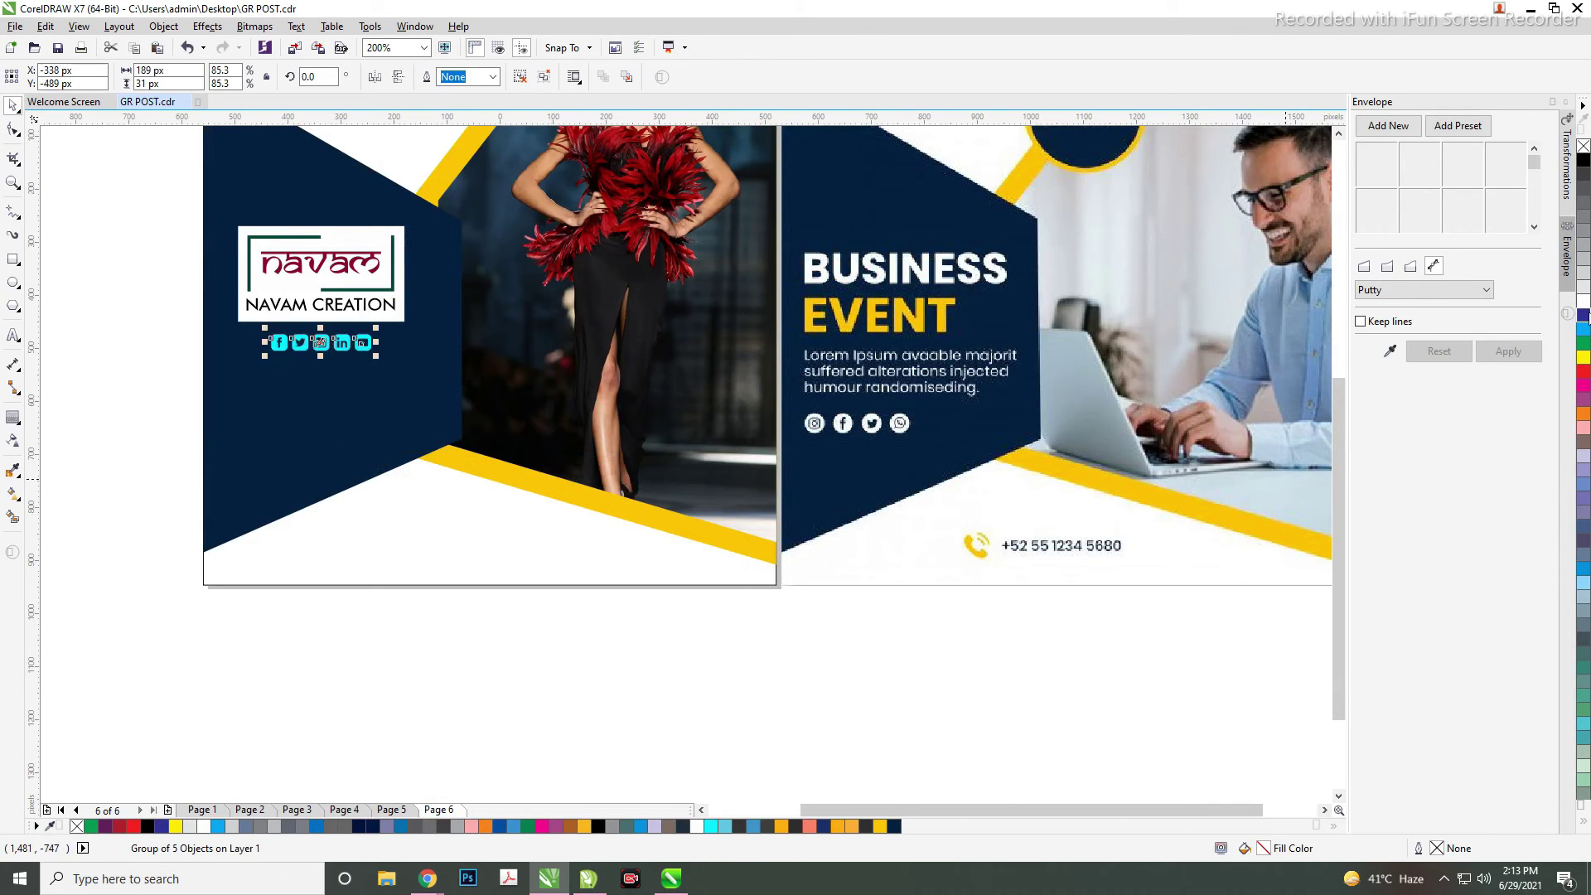
left_click(1582, 300)
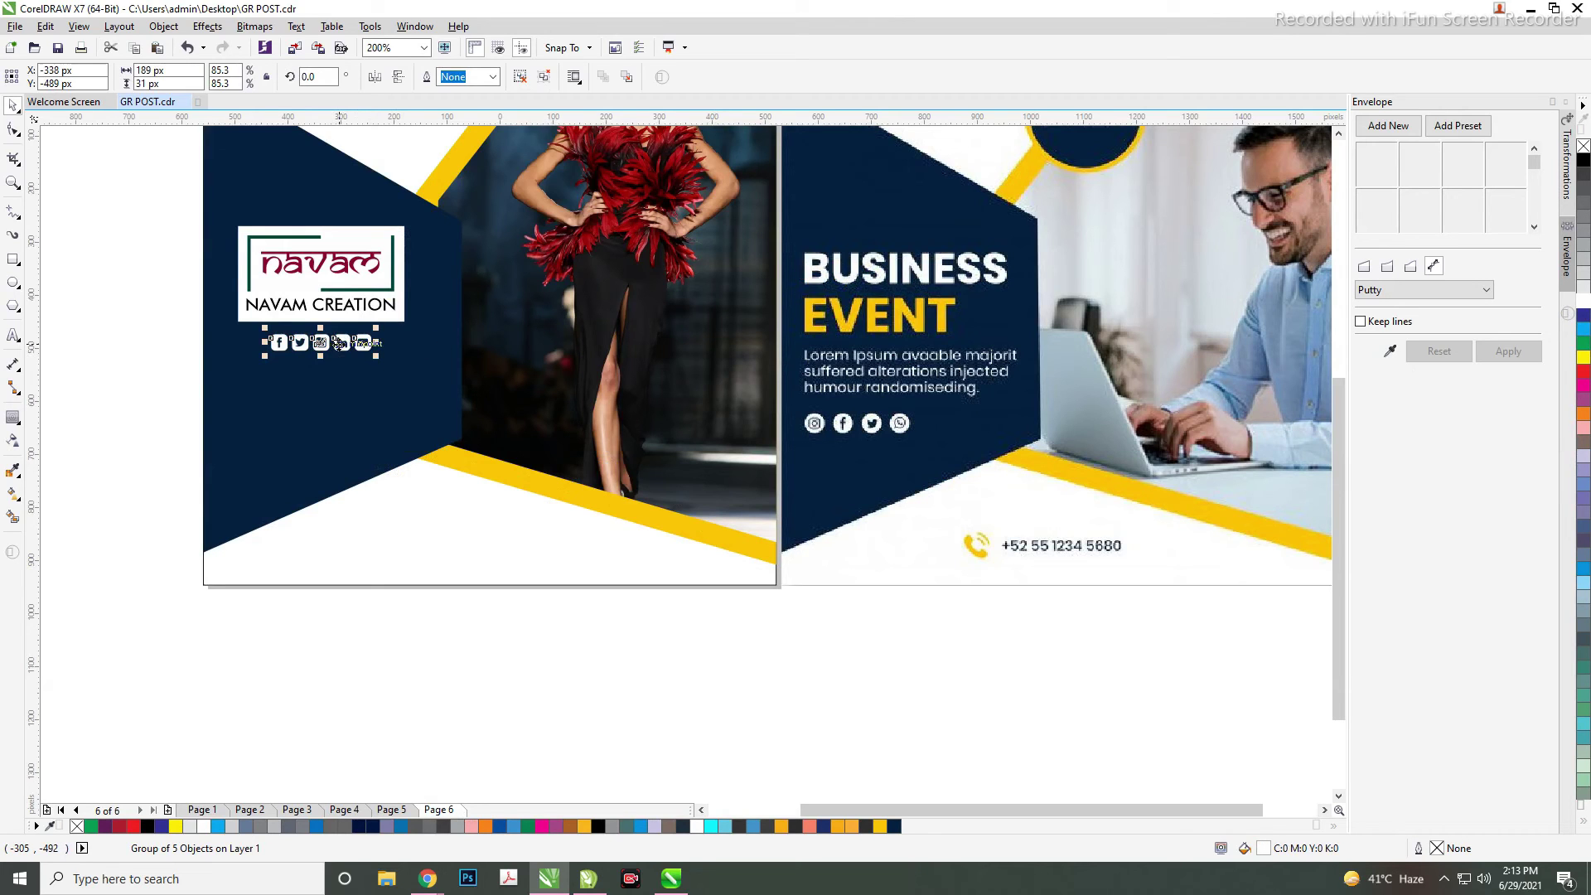
left_click_drag(370, 341, 370, 414)
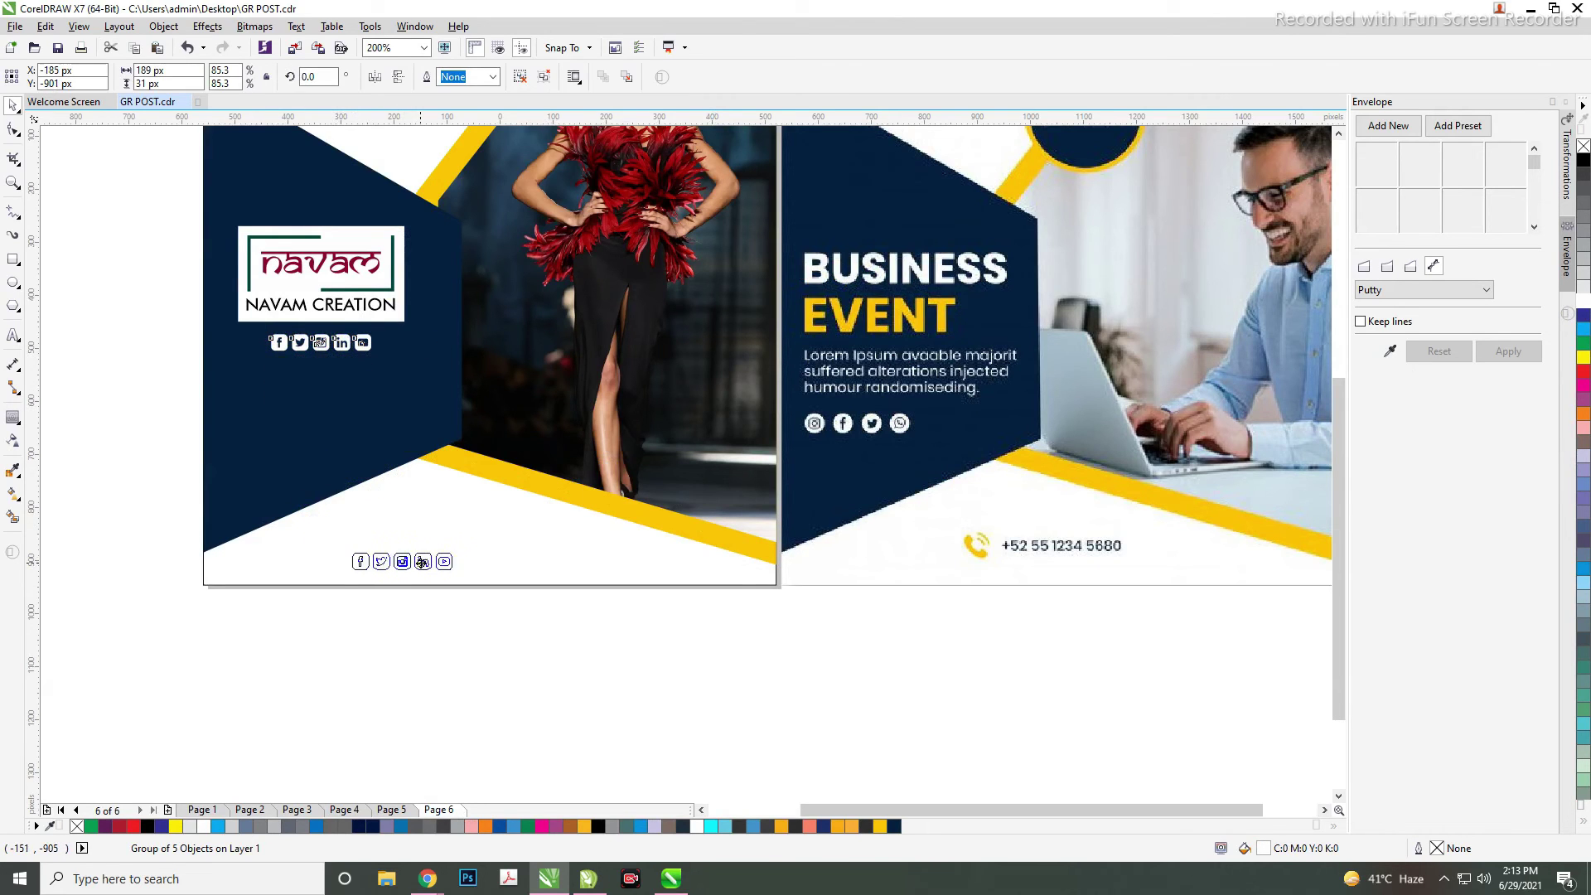
mouse_move(353, 481)
left_mouse_down()
mouse_move(359, 572)
mouse_move(448, 565)
left_mouse_up()
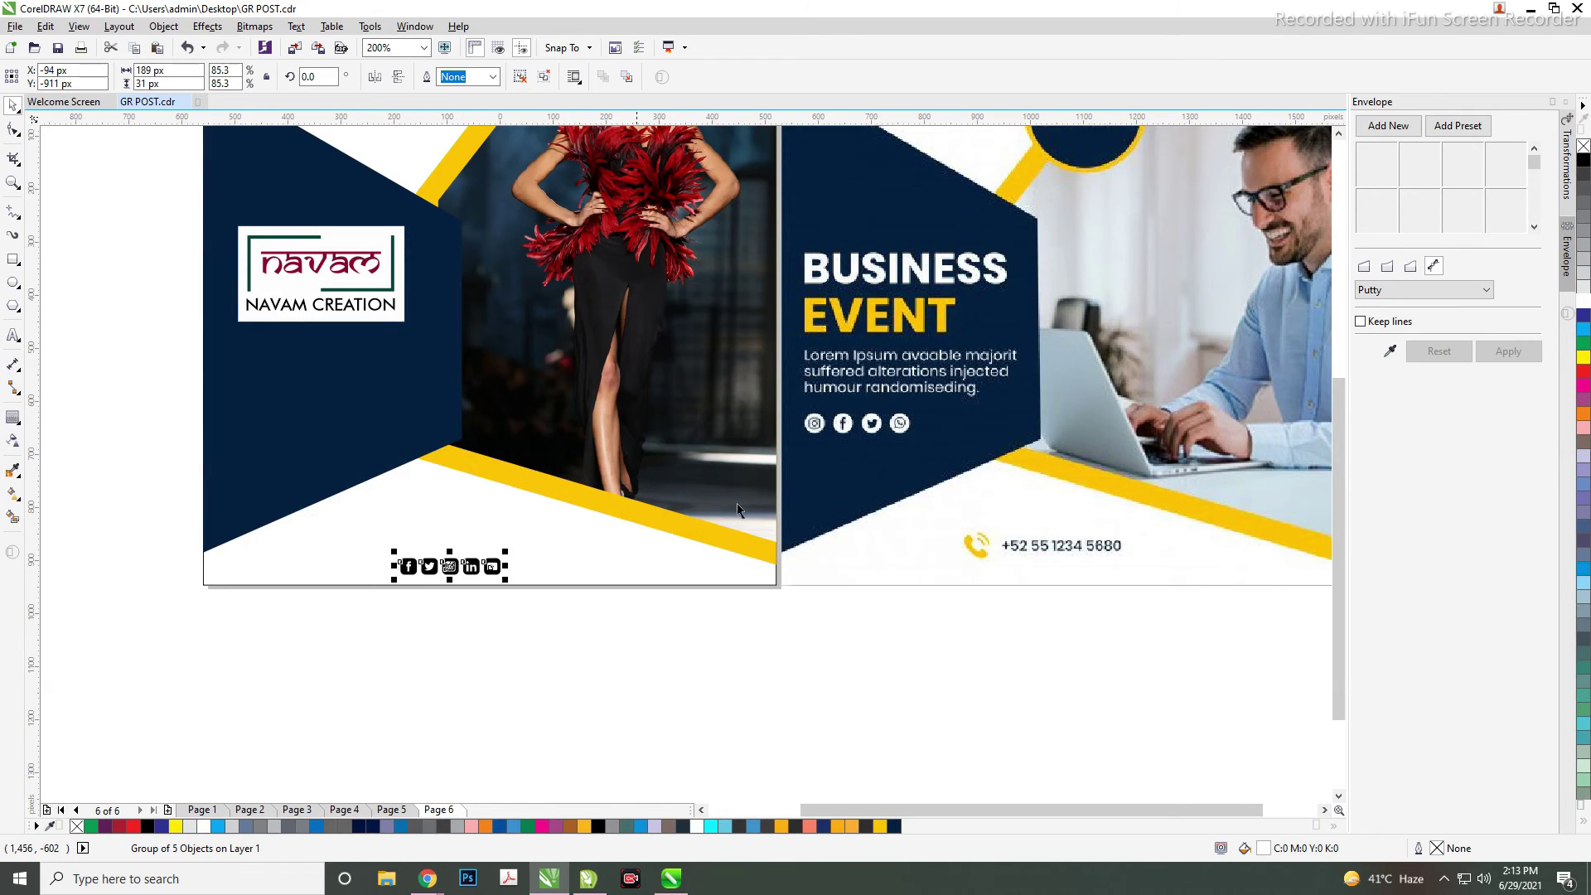
left_click_drag(454, 580, 459, 582)
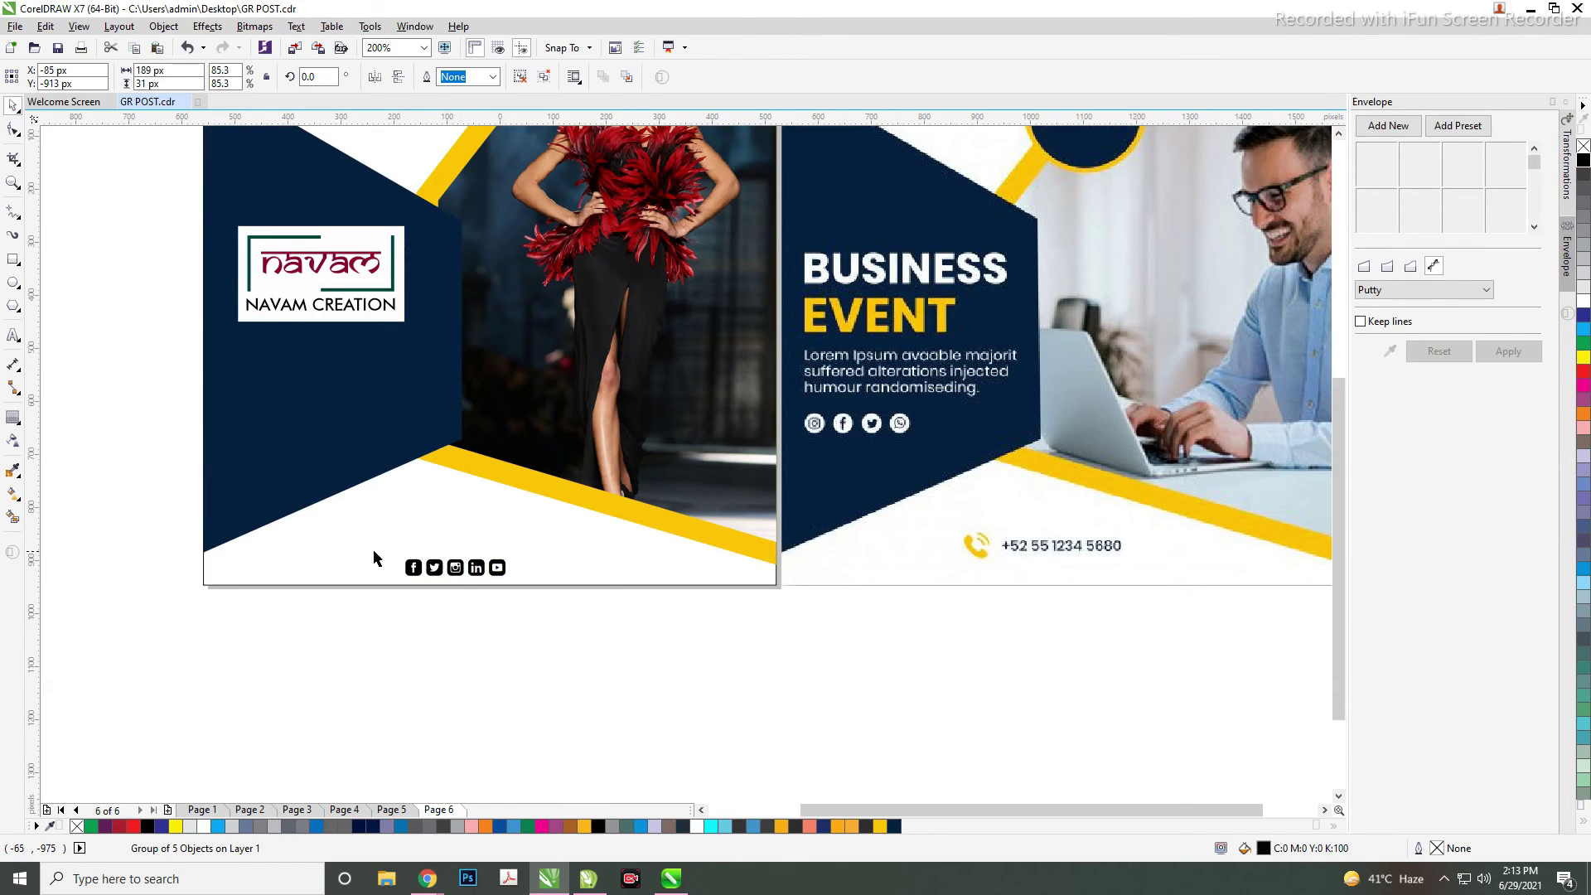
key("Escape")
scroll(375, 557, "up", 2)
- Add 'FOLLOW US' text and shrink it to 7 pt
left_click(18, 337)
left_click(425, 539)
type("F")
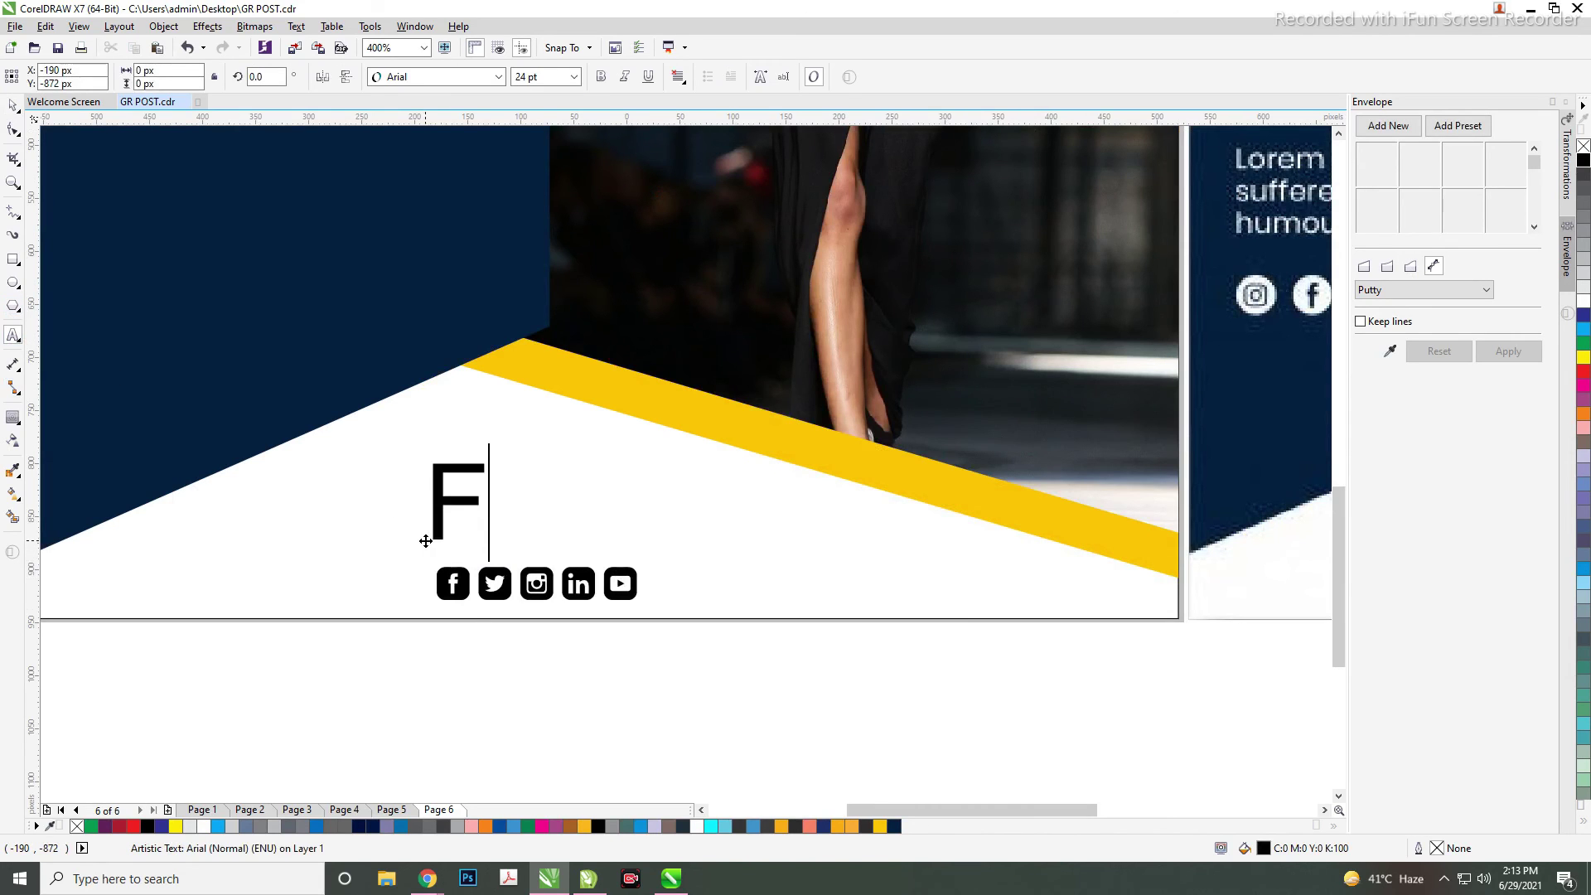
type("OLLOW US")
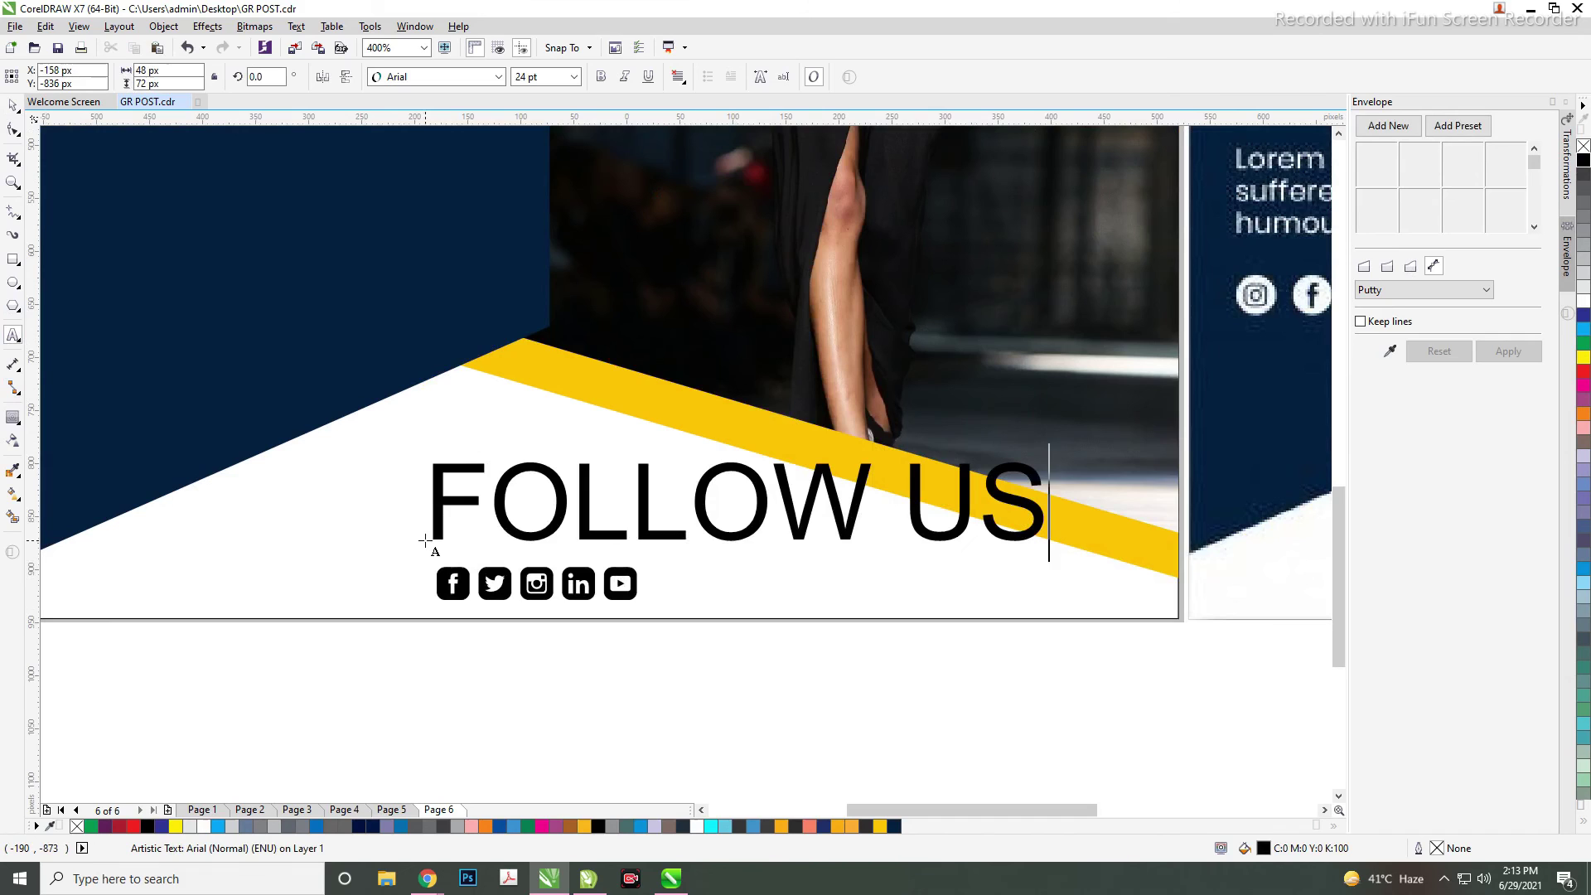
key("ctrl+space")
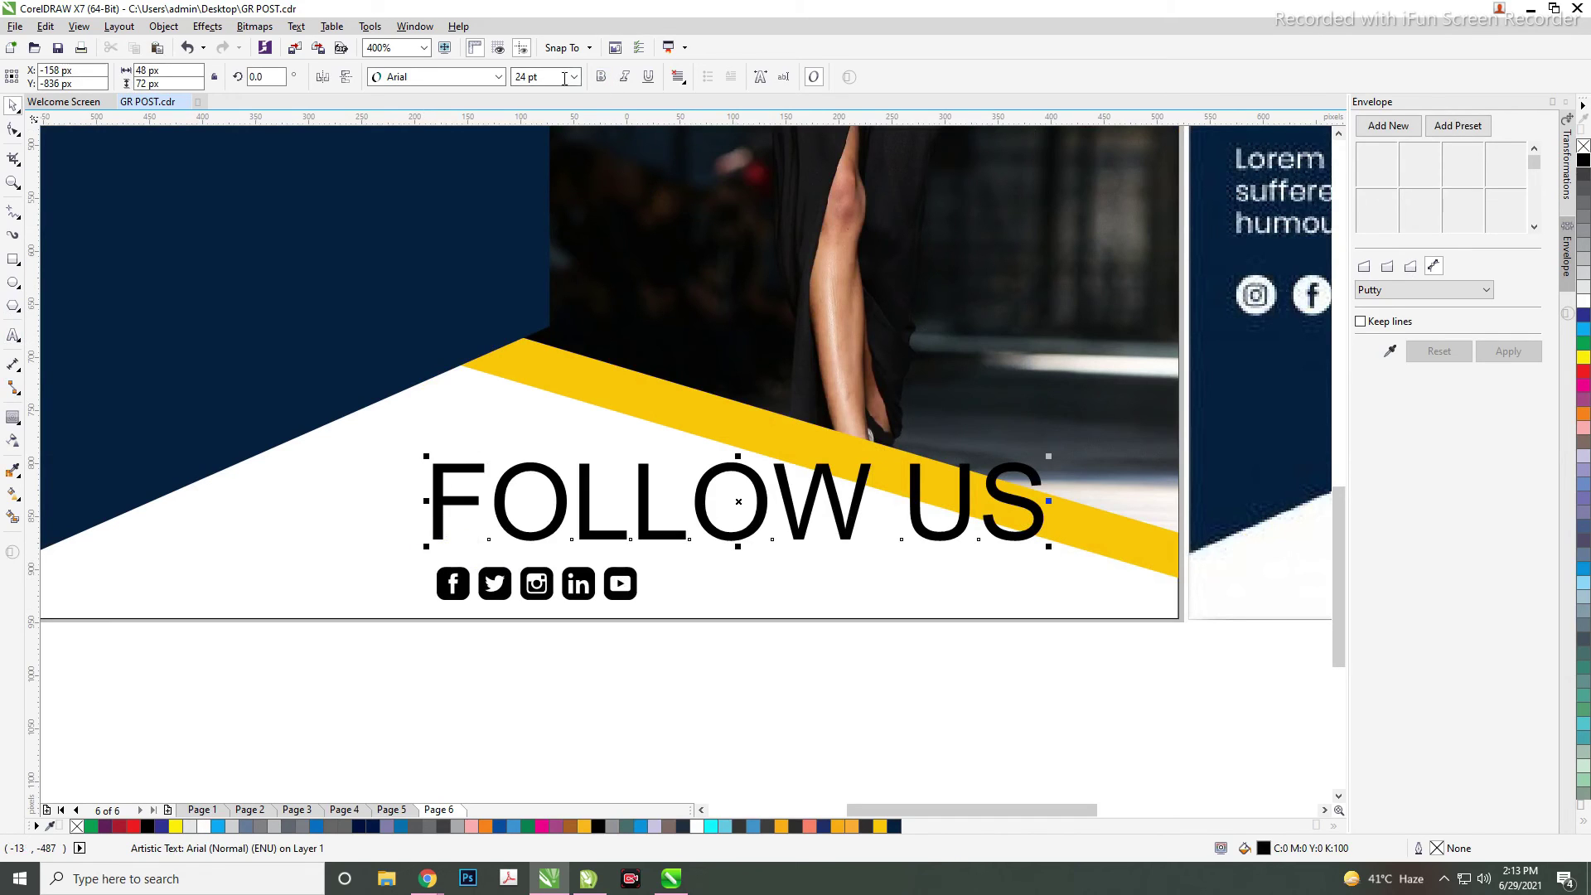
left_click(575, 77)
type("8")
key("Return")
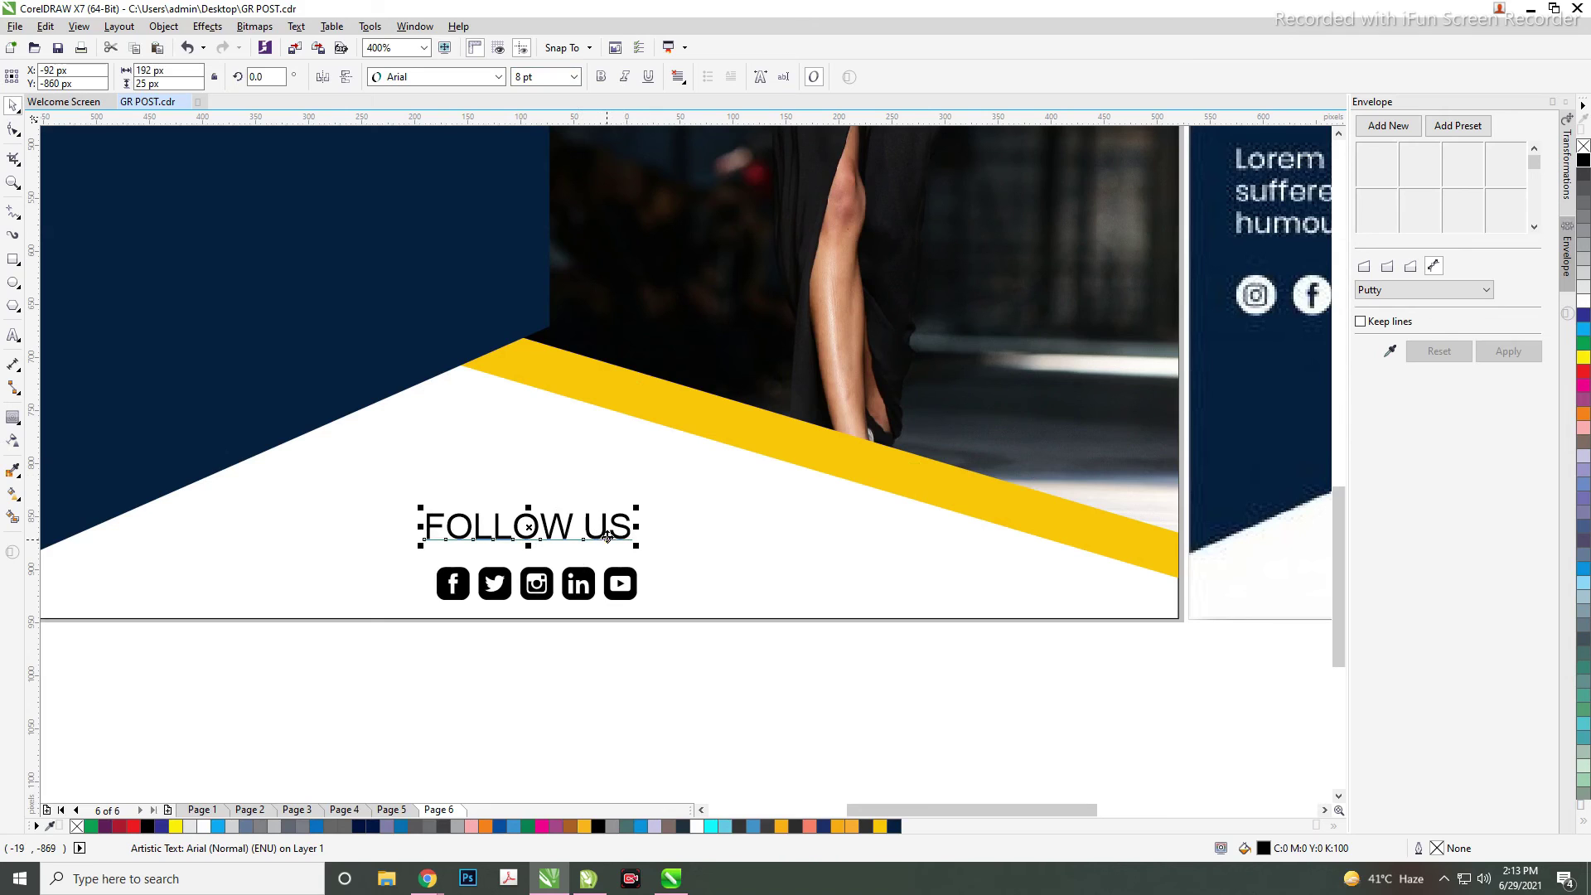
left_click(573, 77)
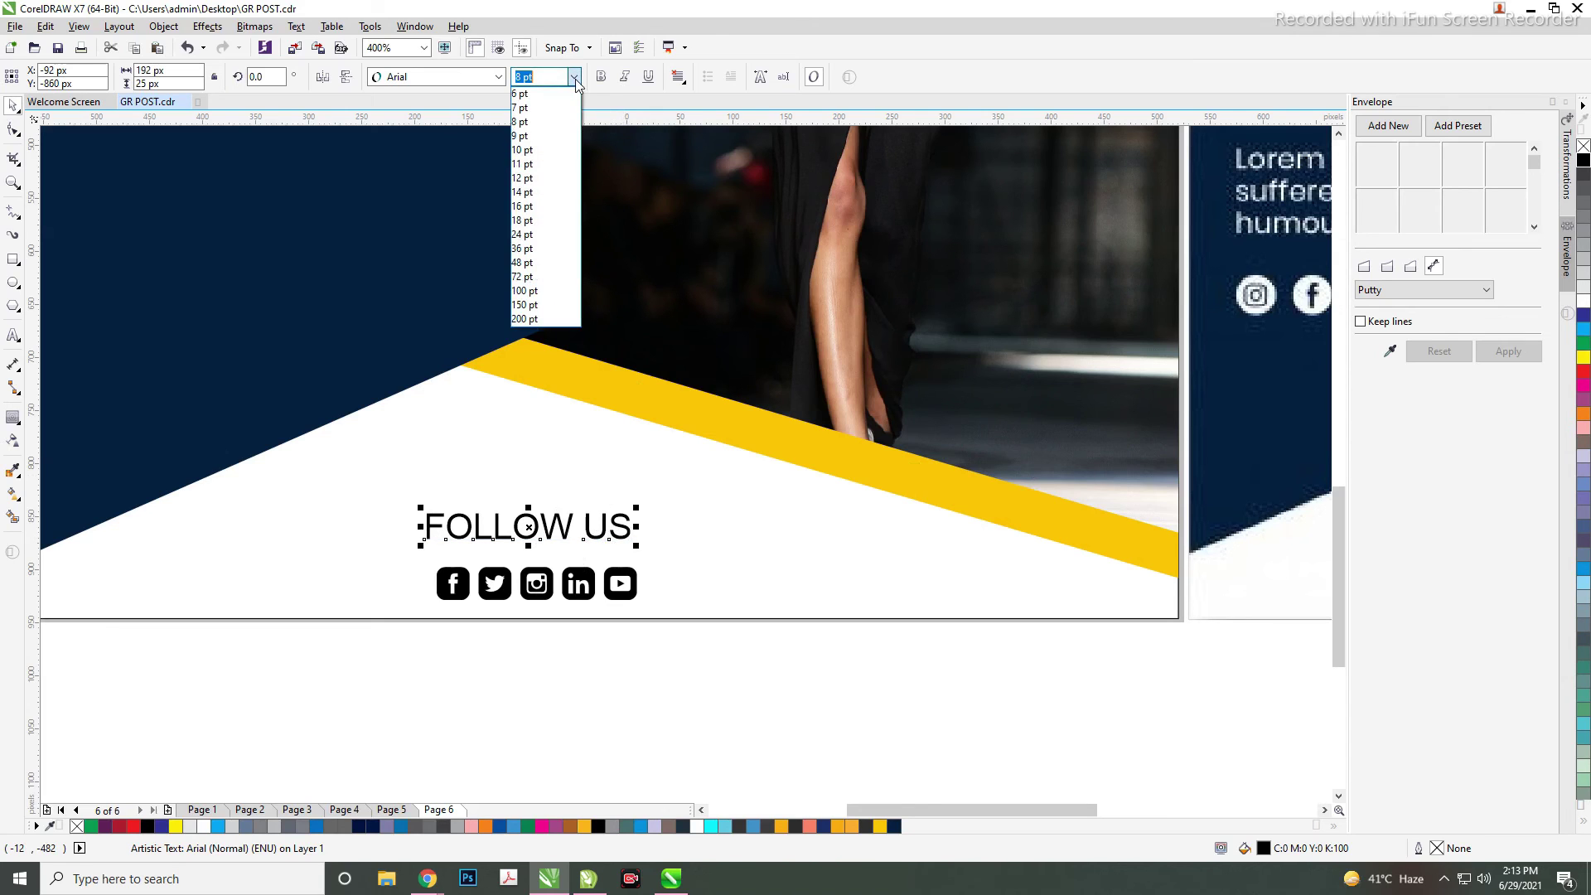
type("7")
key("Return")
- Place FOLLOW US above the icons, group them, and centre the group horizontally
left_click_drag(555, 527, 567, 547)
left_click(553, 580, "shift")
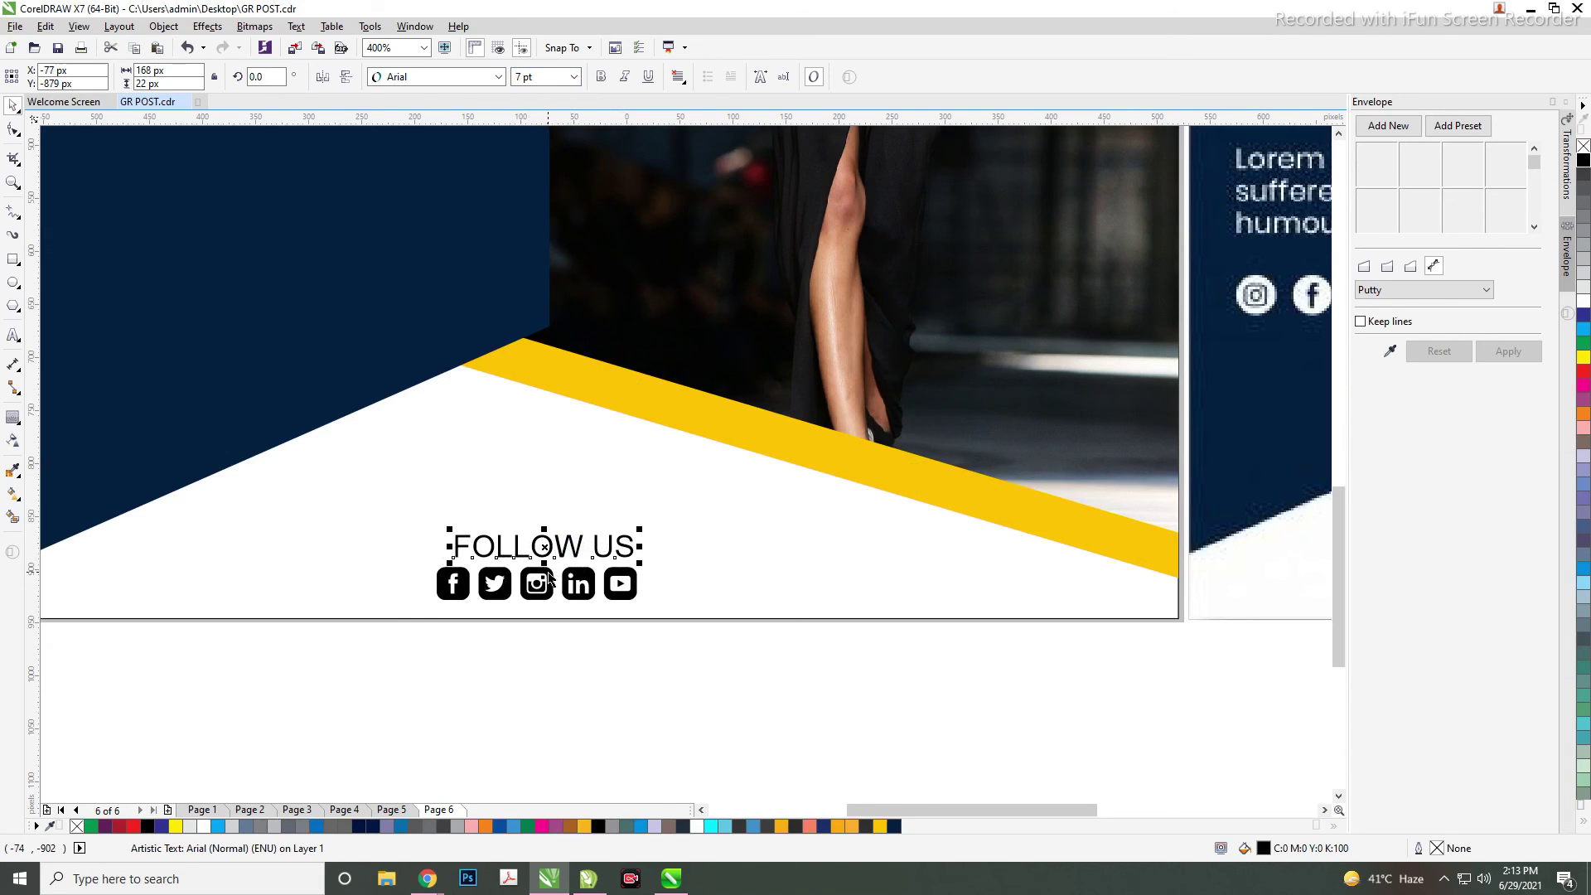
left_click(563, 651)
scroll(605, 601, "down", 2)
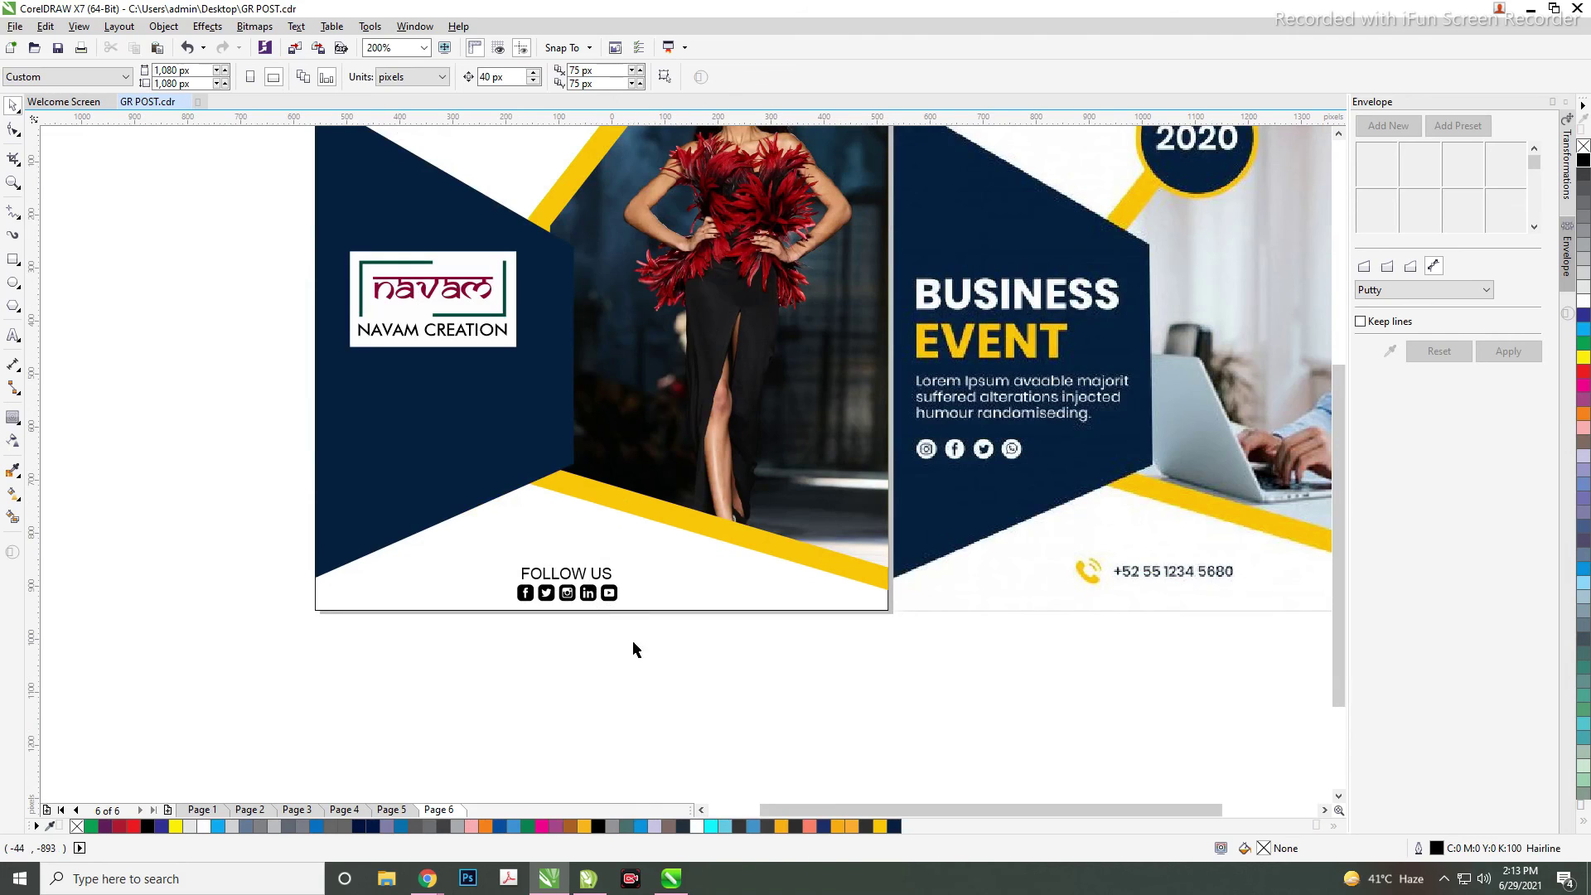
left_click_drag(633, 645, 489, 555)
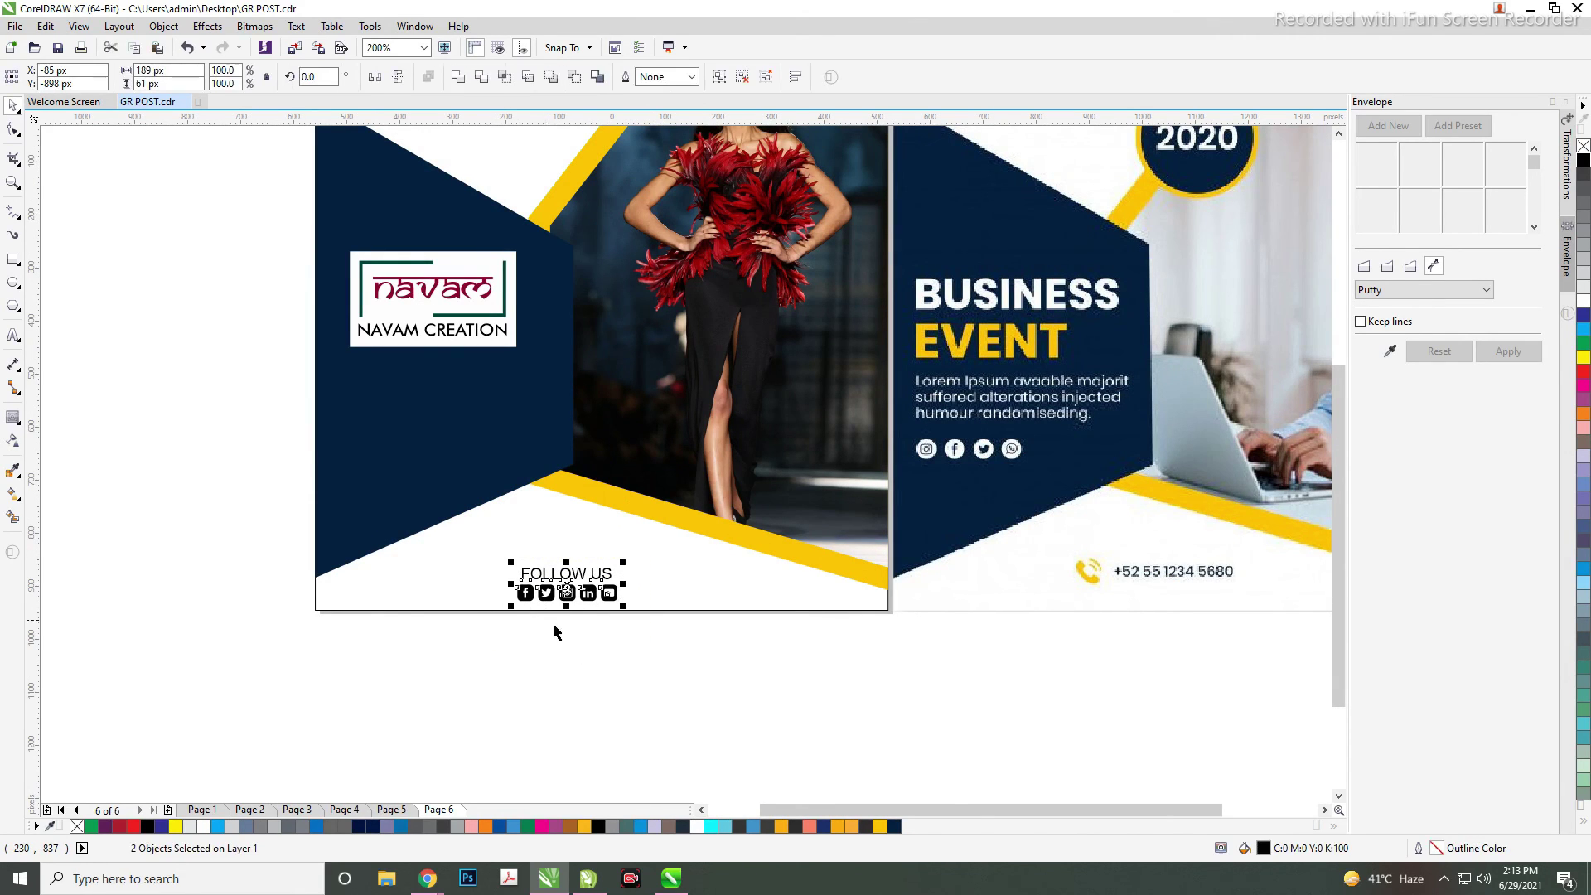
key("ctrl+g")
left_click(594, 611, "shift")
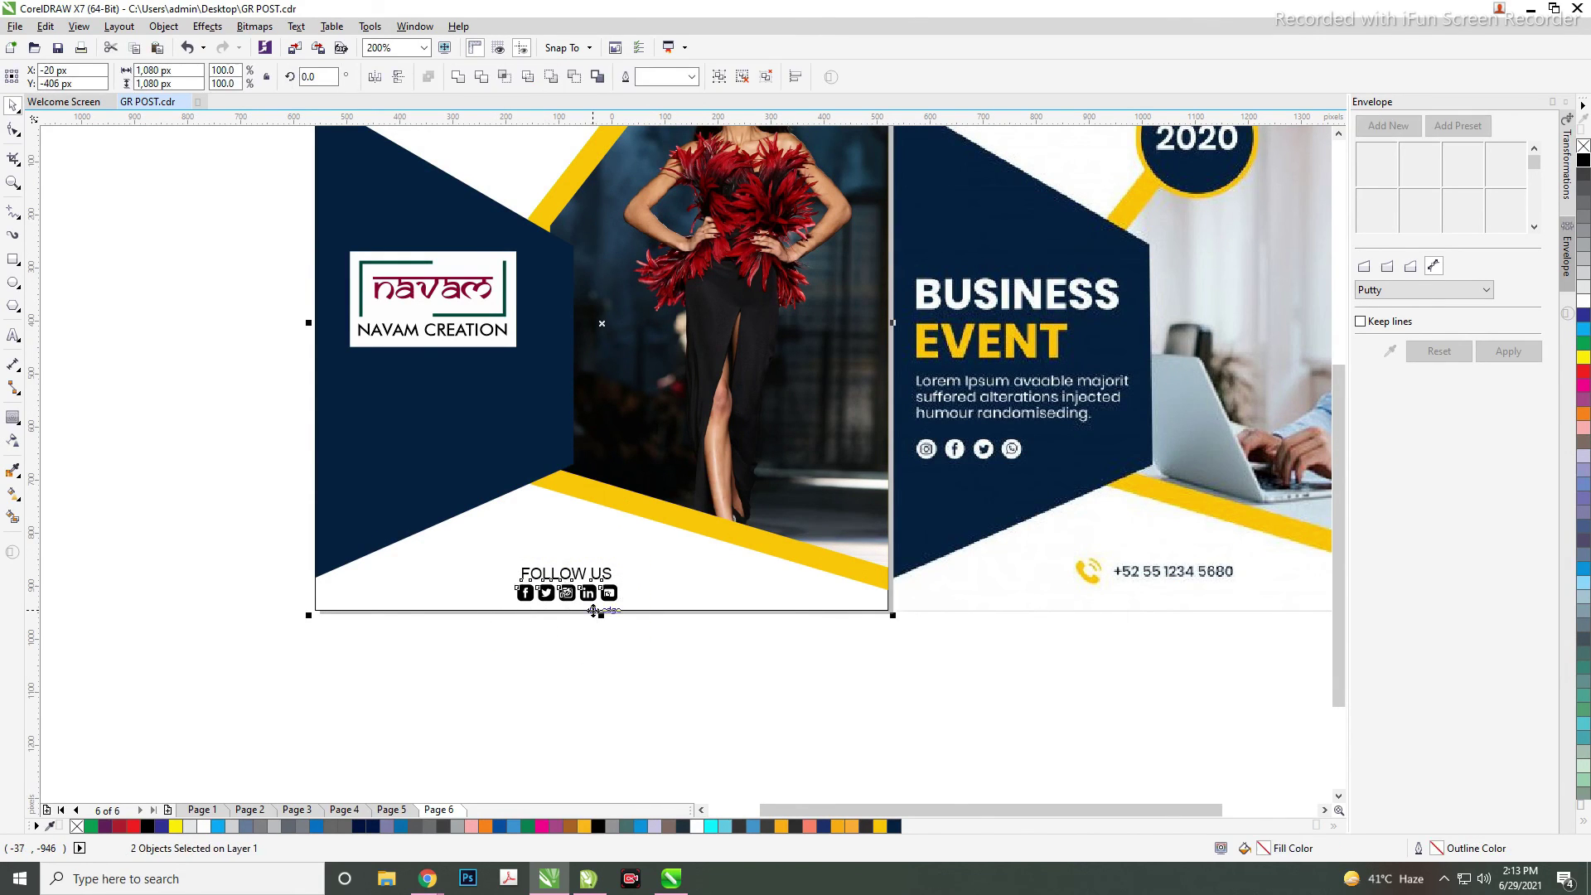
key("c")
left_click(656, 614)
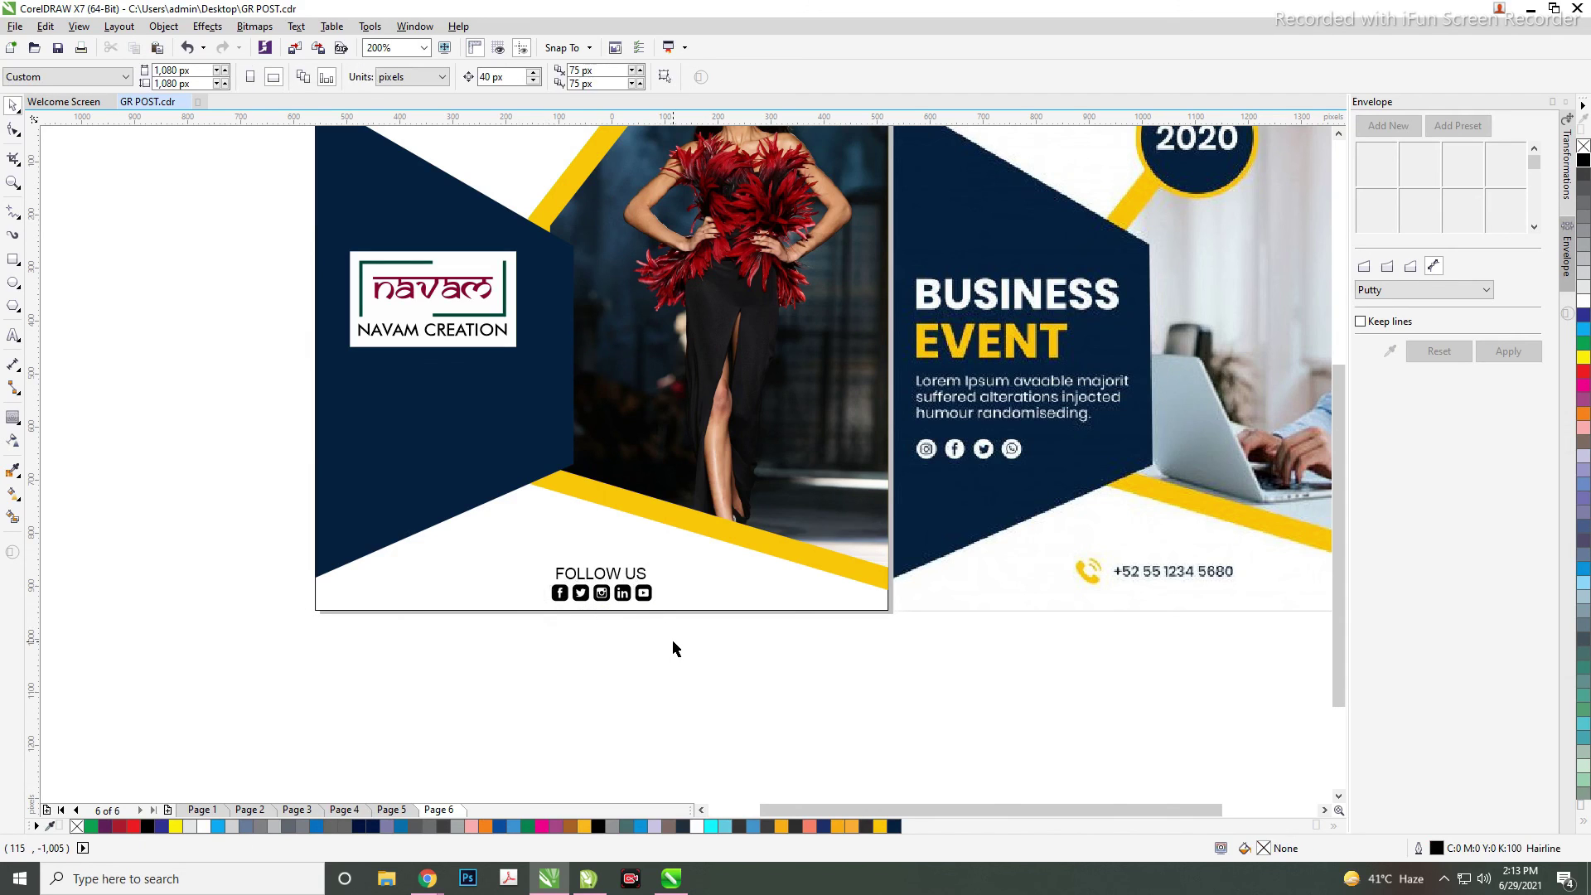
- Centre the Navam logo on the navy shape
scroll(673, 640, "down", 1)
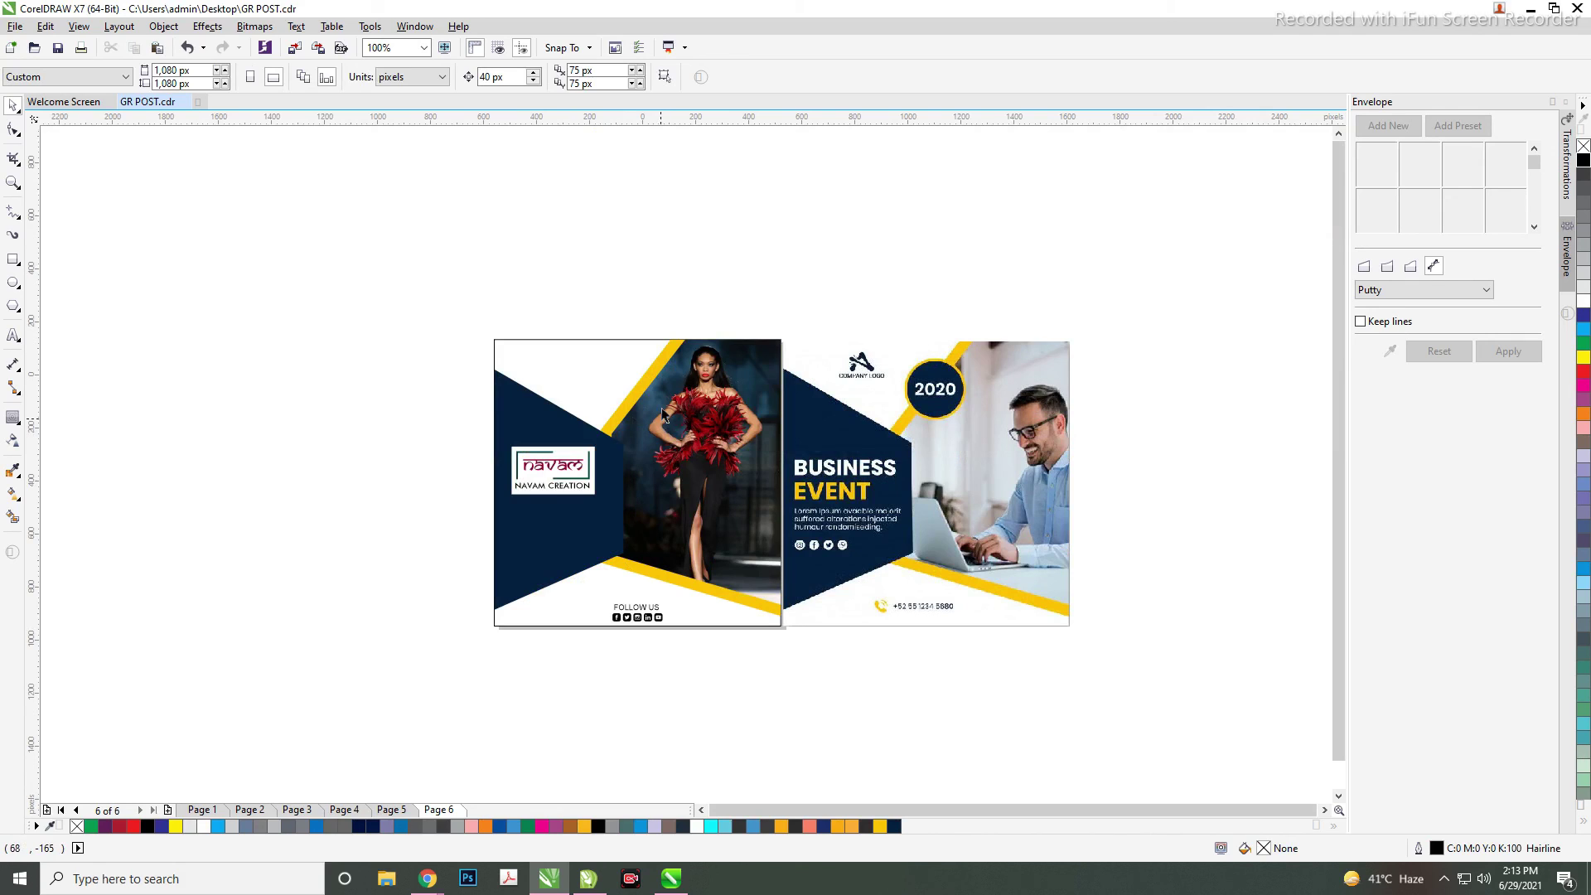
left_click(549, 464)
left_click(487, 507)
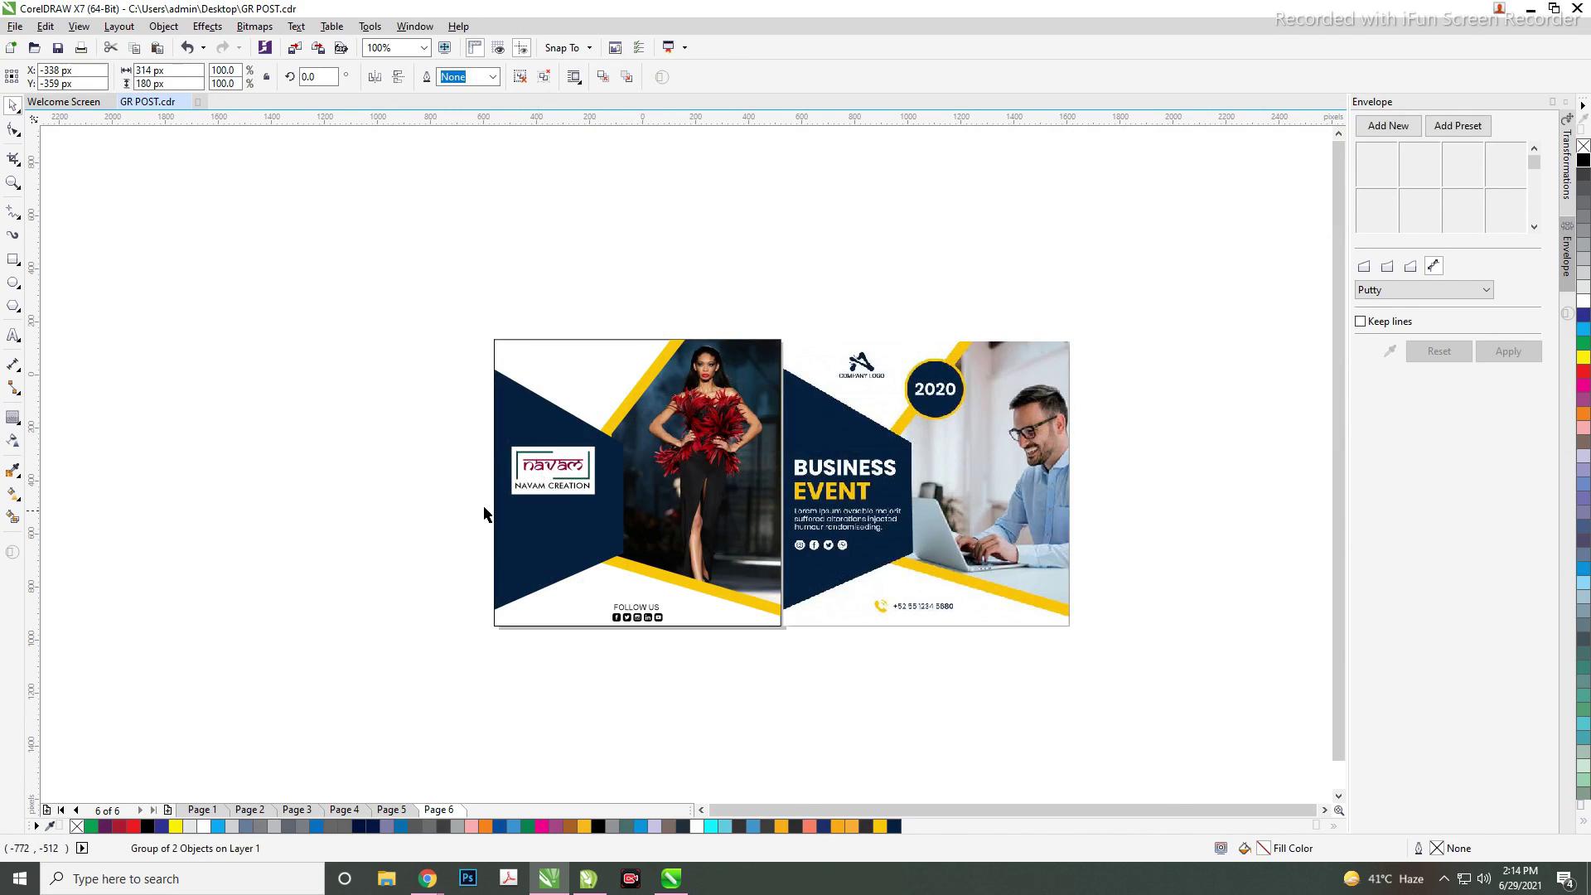
left_click(553, 518)
left_click(553, 518, "shift")
key("c")
left_click(529, 339, "shift")
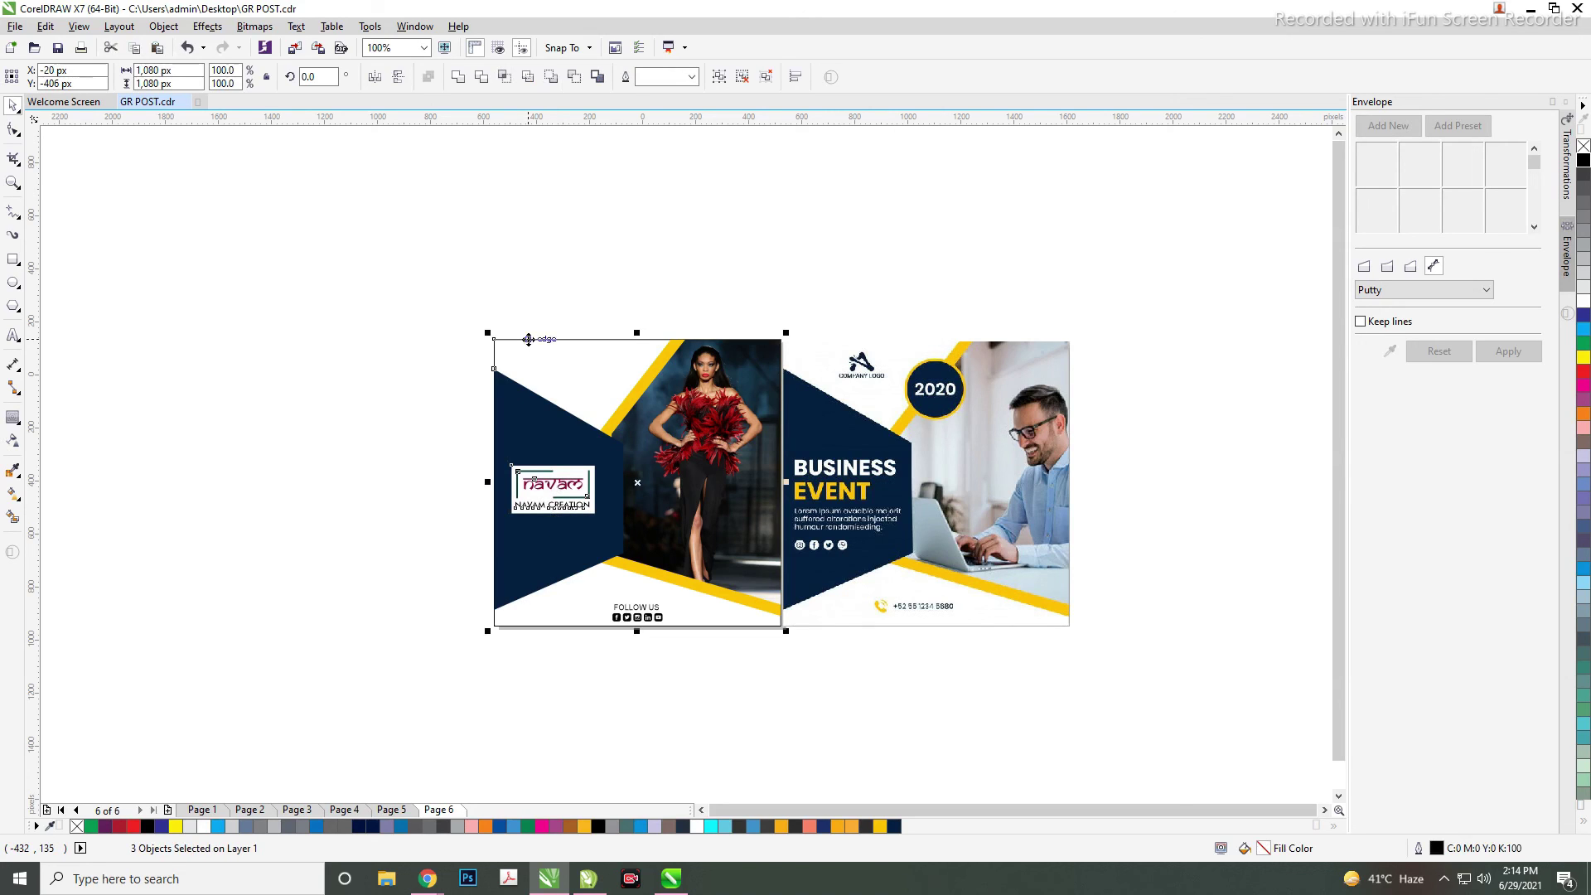
left_click(570, 308)
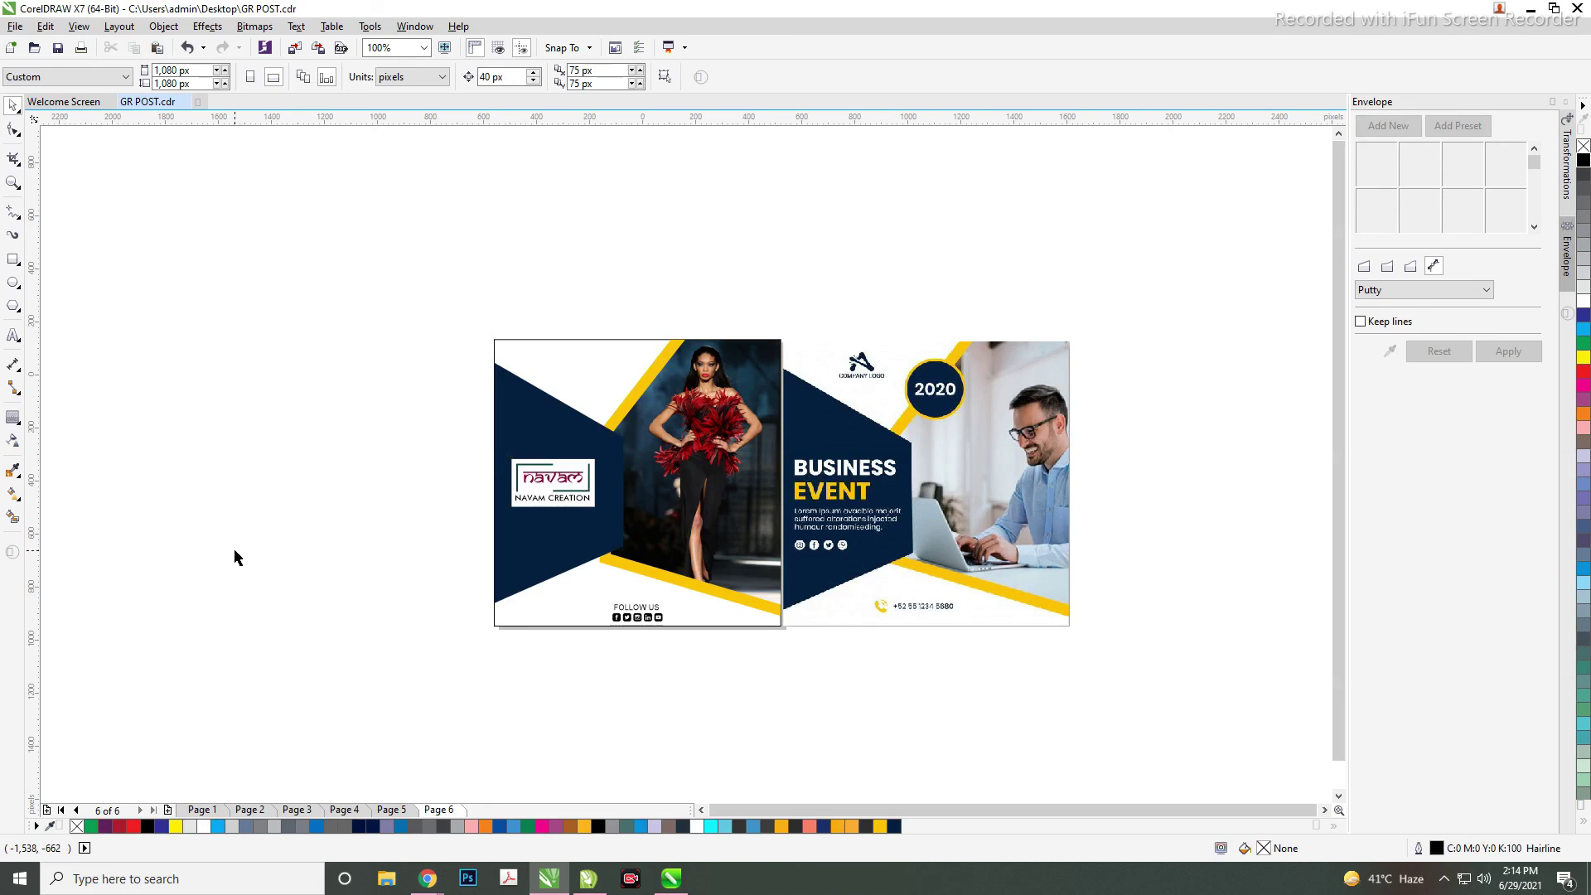
- Enlarge the Navam logo to about 360 × 207 px
left_click(975, 512)
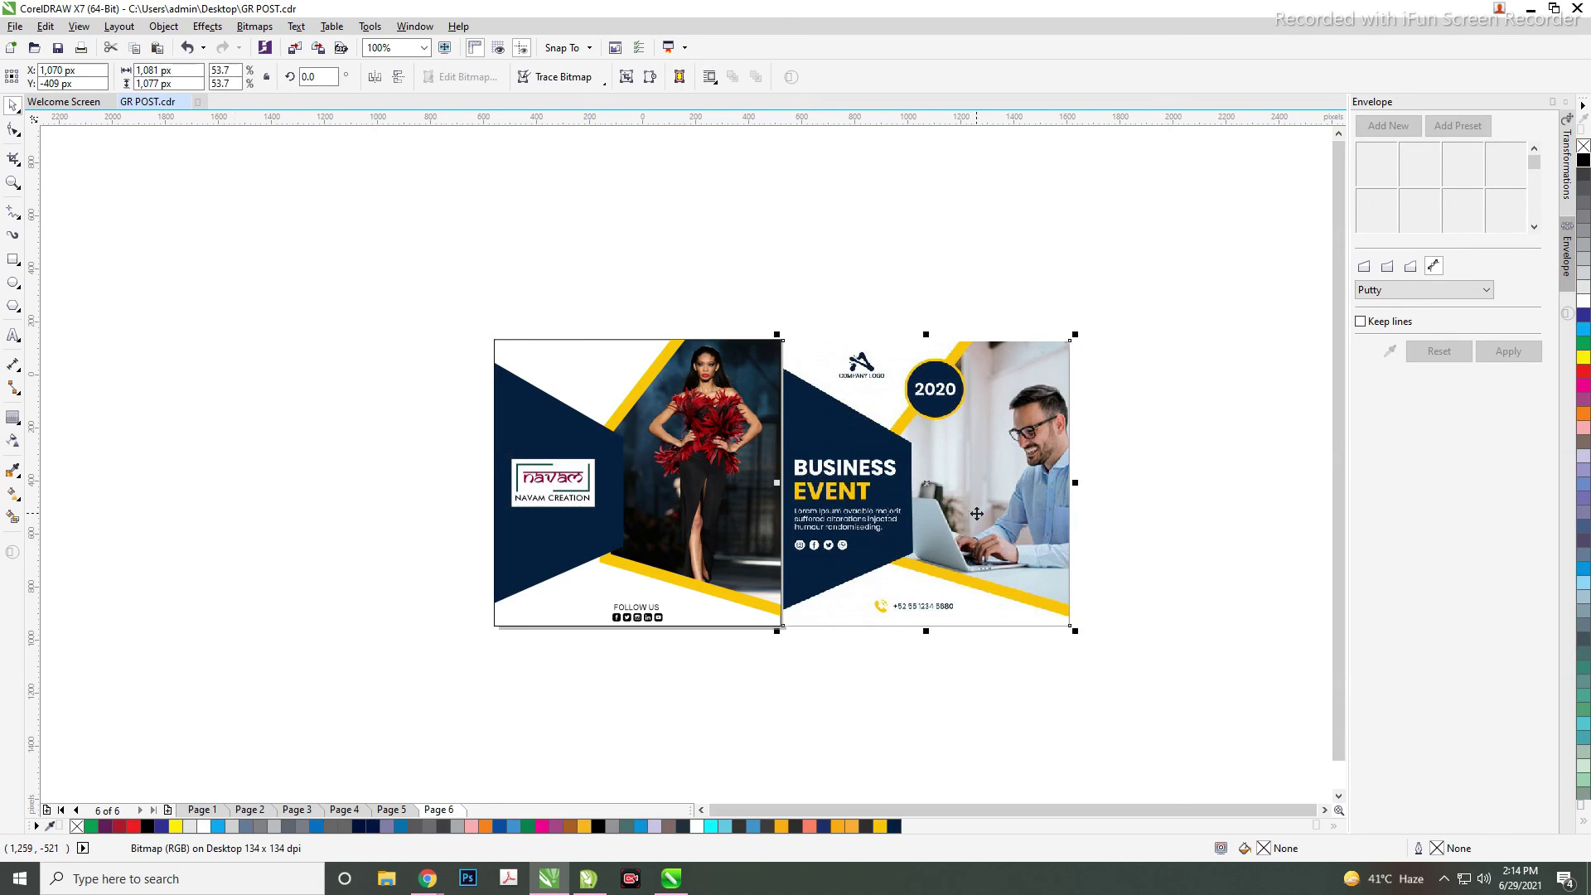
left_click(553, 481)
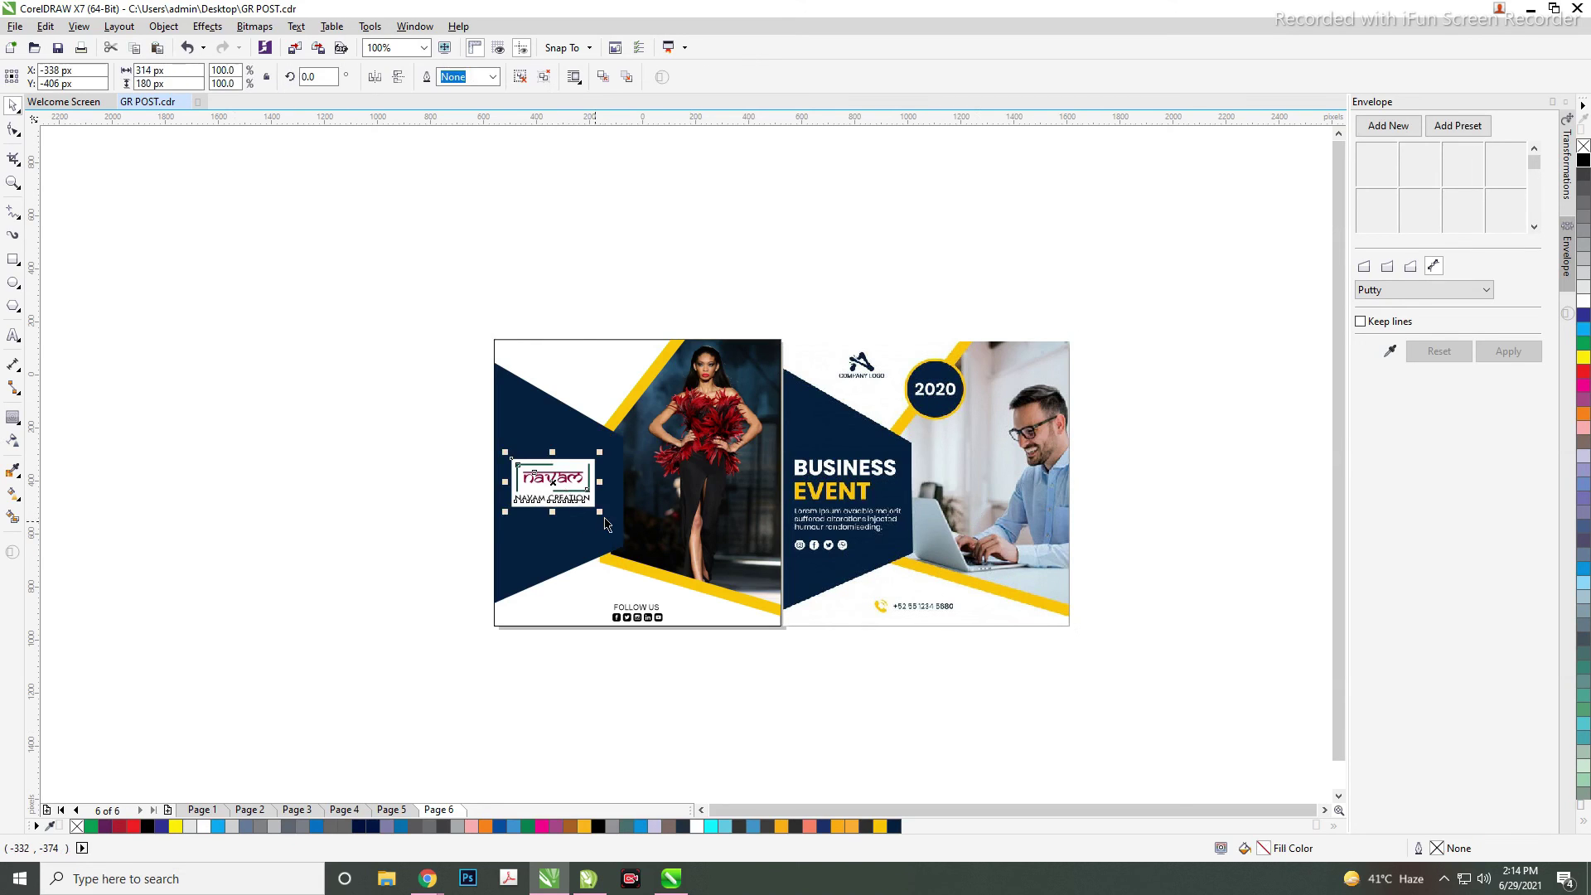
left_click_drag(597, 509, 620, 527)
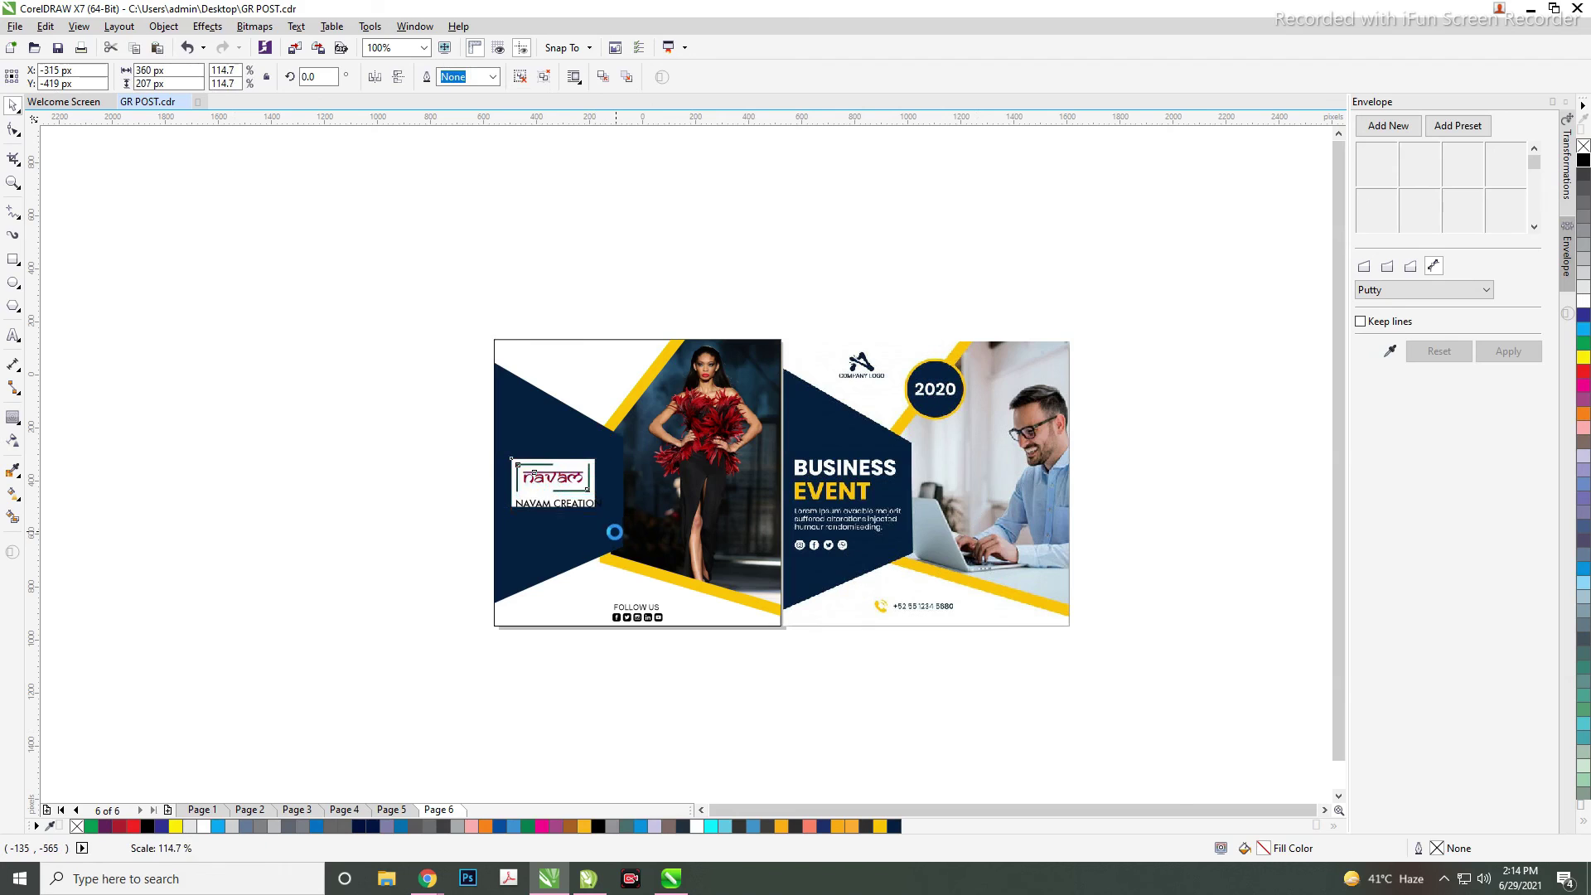
left_click(554, 668)
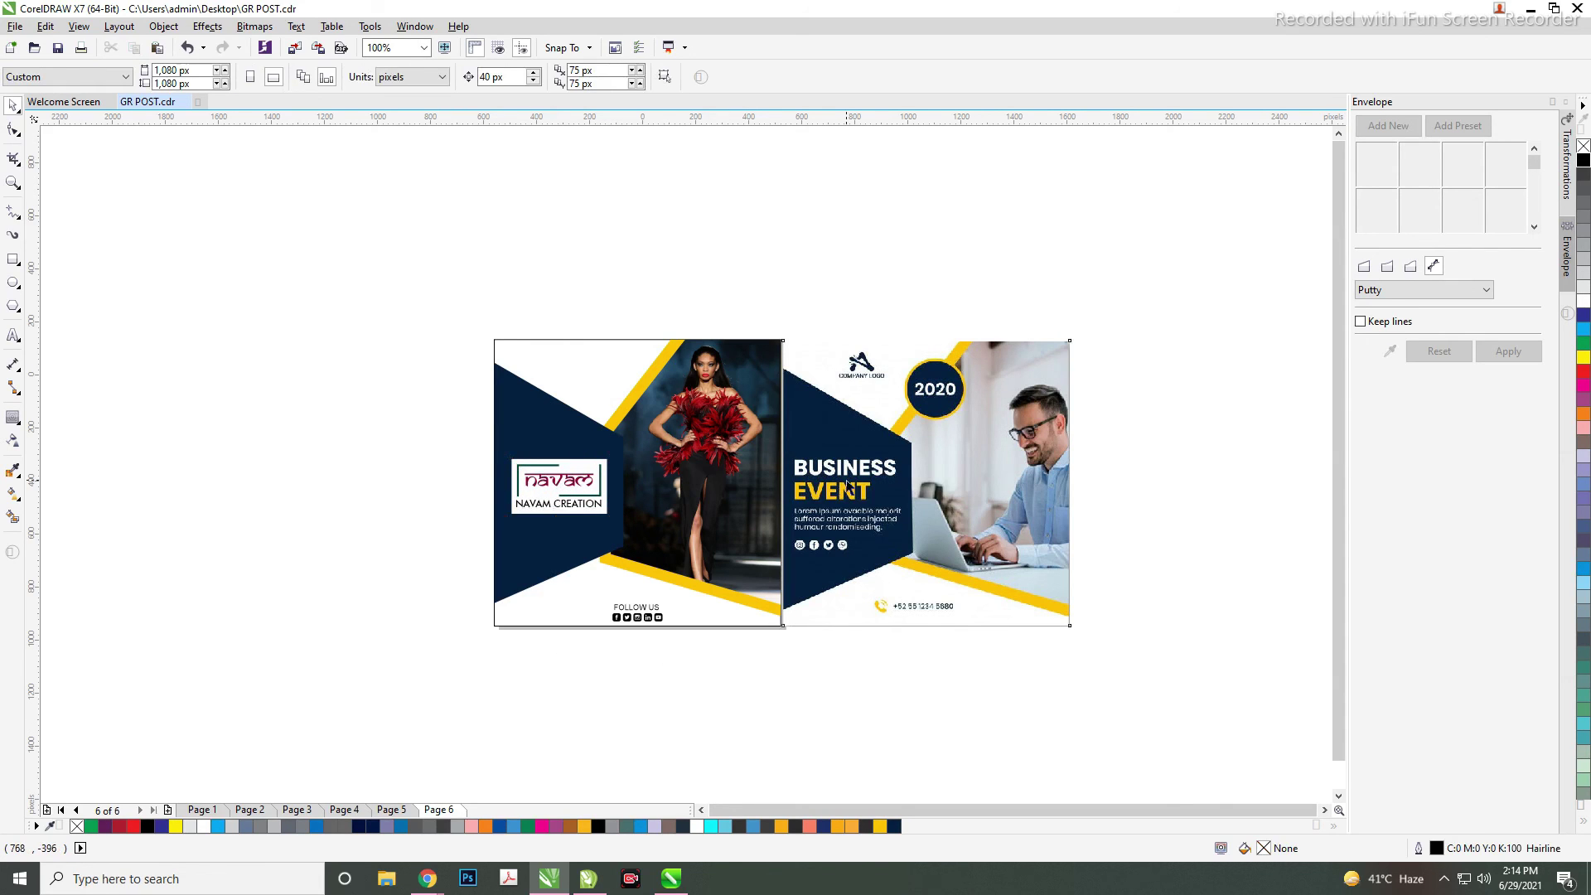
- Delete the Business Event reference design and zoom to fit the post
left_click(847, 485)
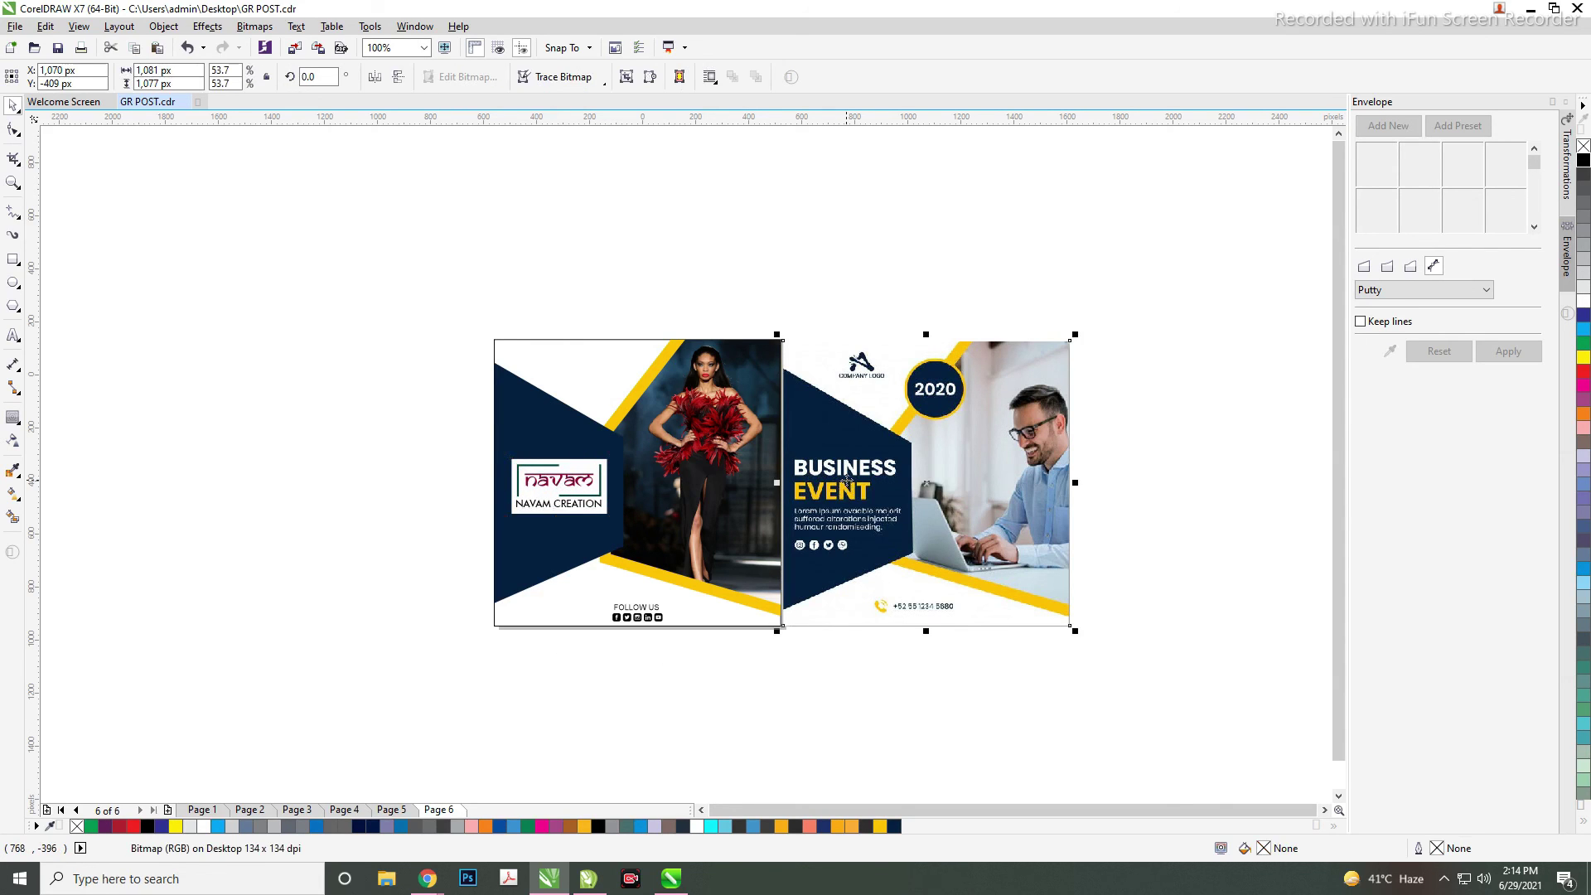
key("Delete")
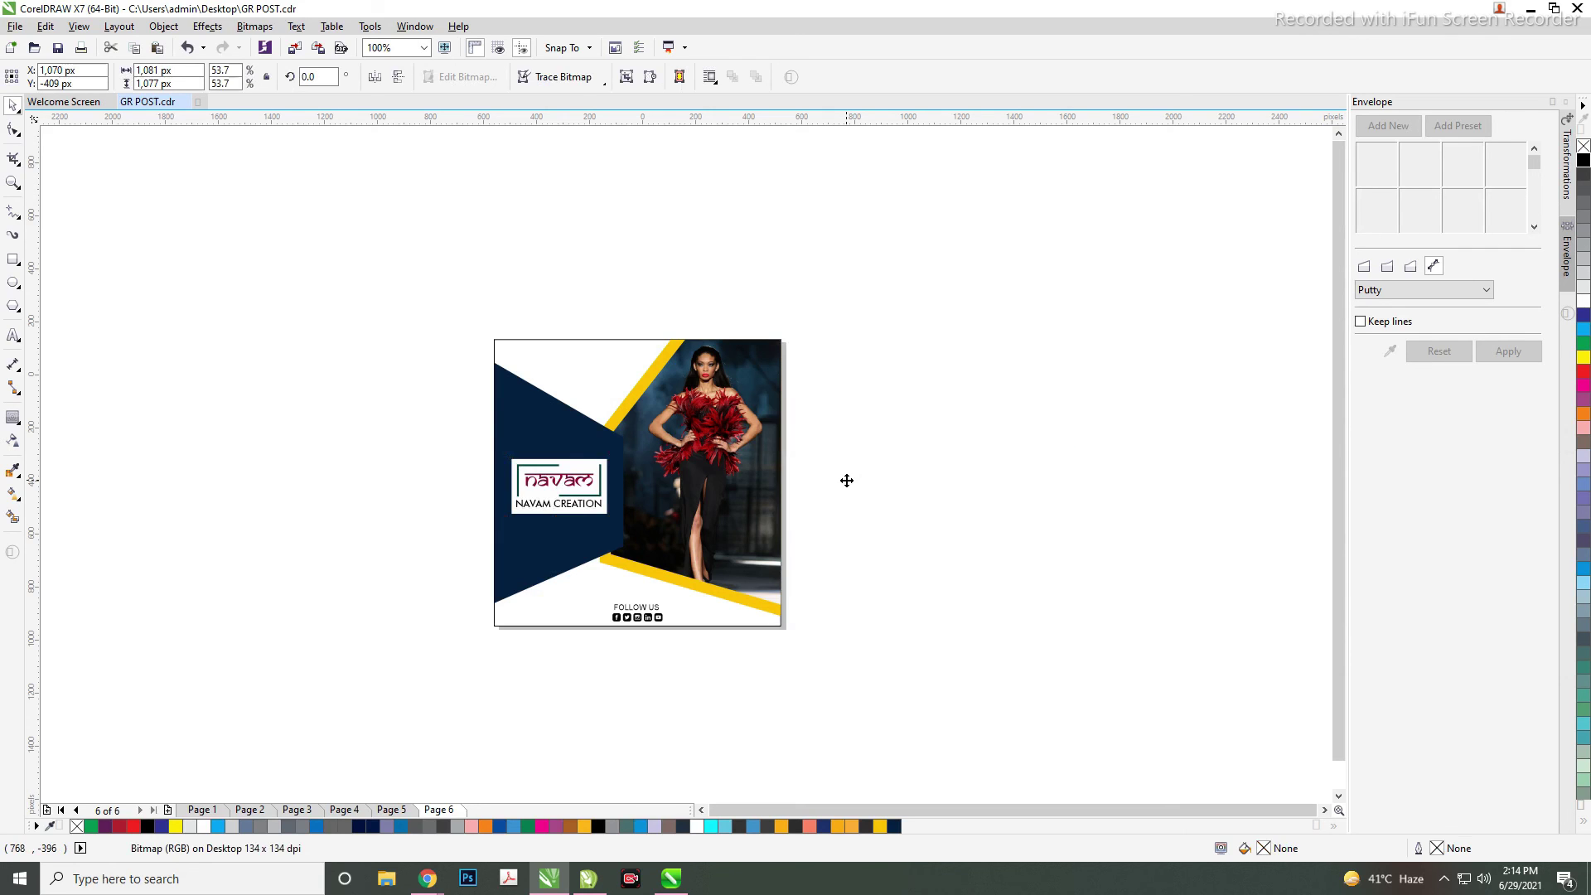
key("shift+F4")
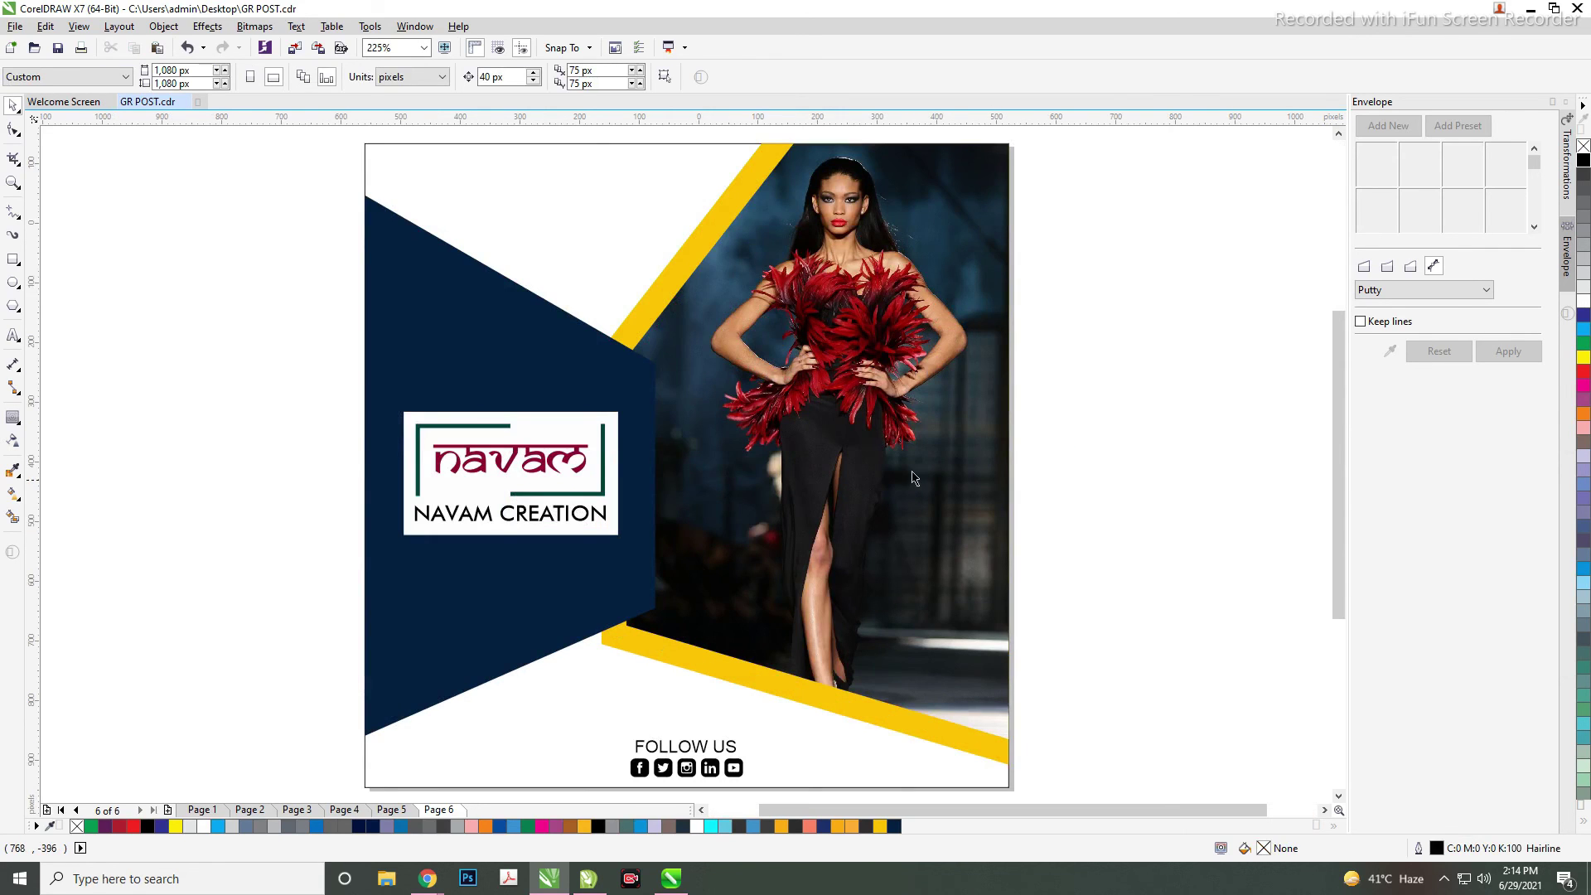
left_click(998, 447)
left_click(1065, 410)
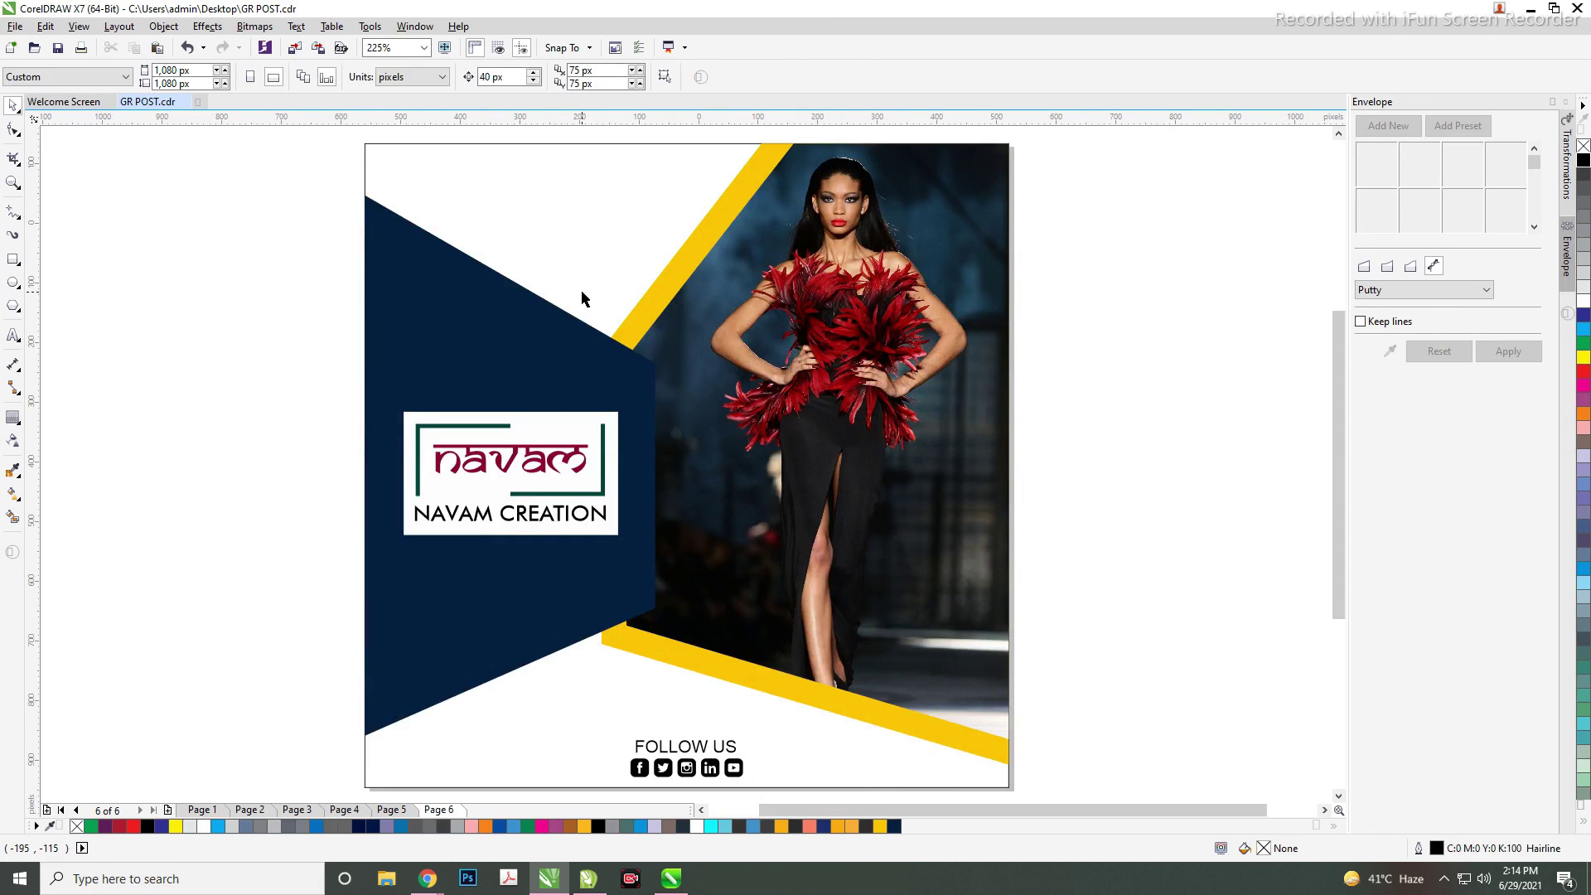